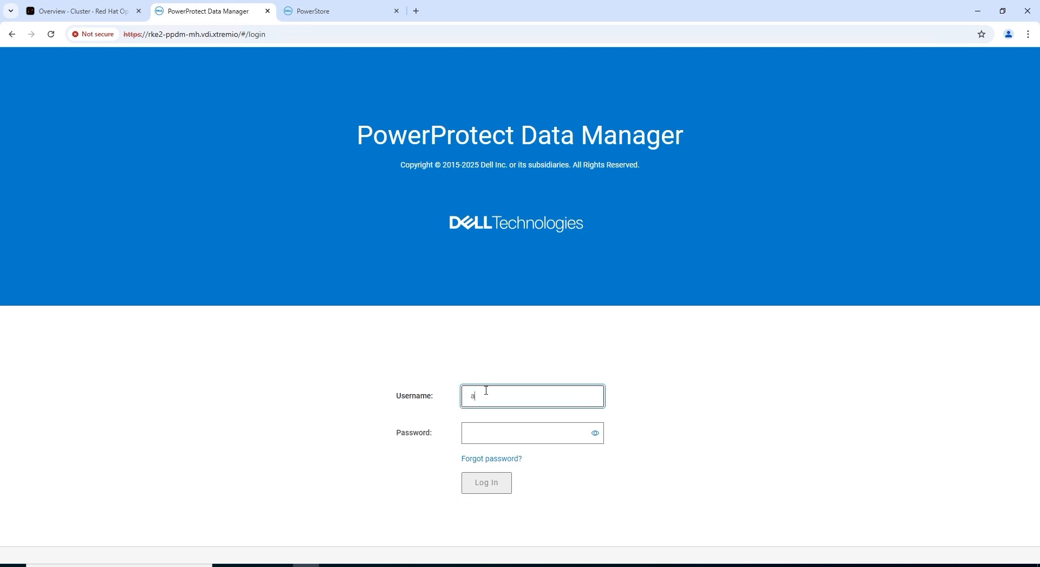
Step: Log in to PowerProtect Data Manager as admin with the account password
{"action": "key", "text": "Tab"}
{"action": "type", "text": "•••"}
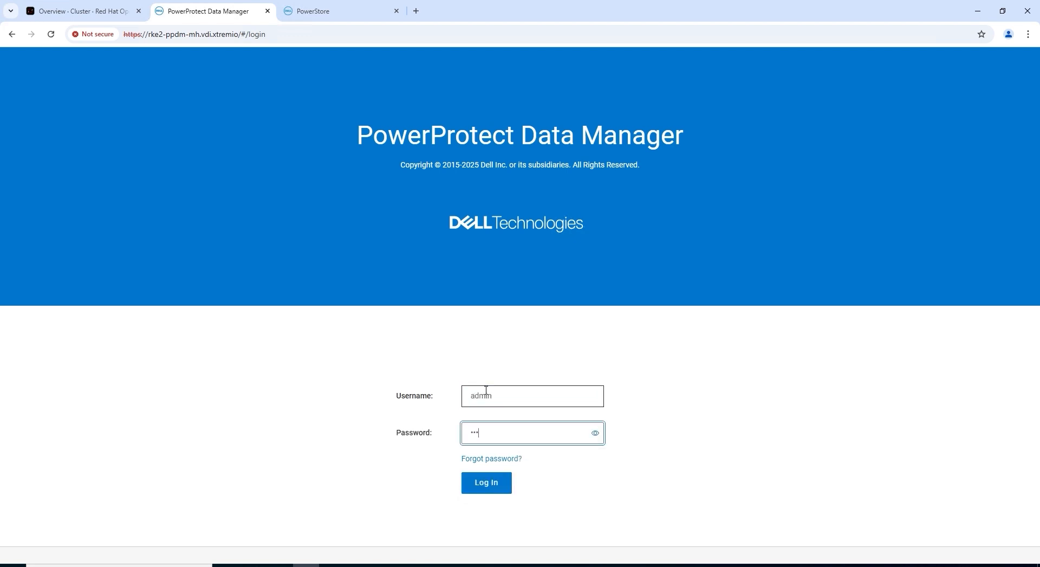
{"action": "type", "text": "•••••••••"}
{"action": "key", "text": "Return"}
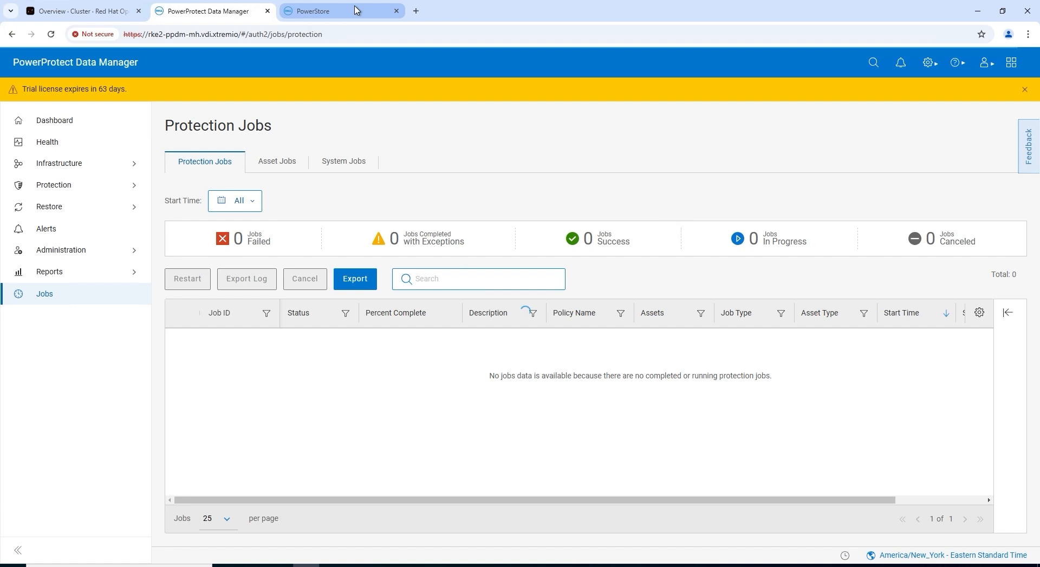
Step: Switch to PowerStore Manager and log in as admin with the account password
{"action": "left_click", "coordinate": [330, 11]}
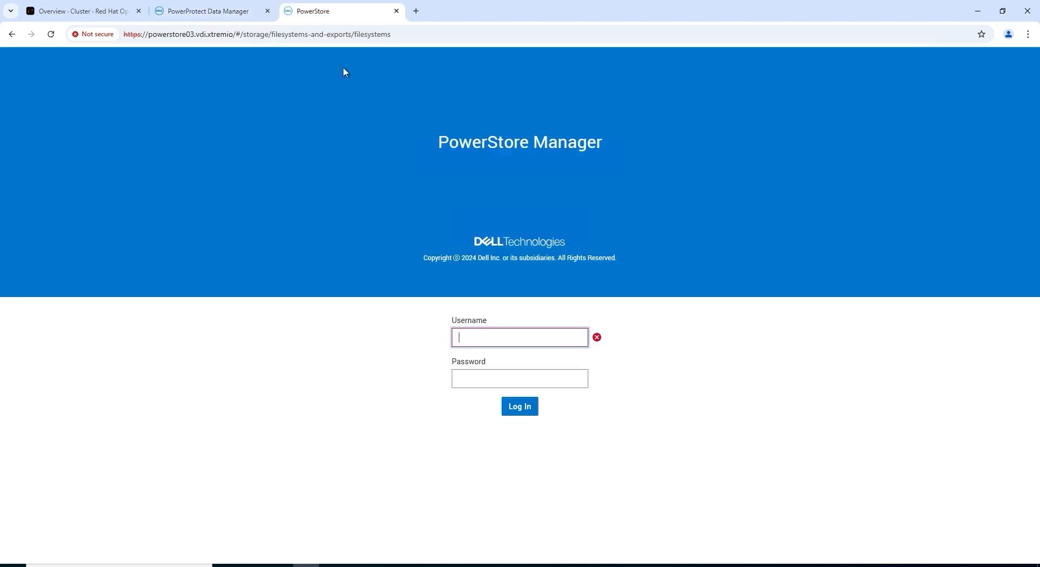
{"action": "left_click", "coordinate": [474, 340]}
{"action": "type", "text": "a"}
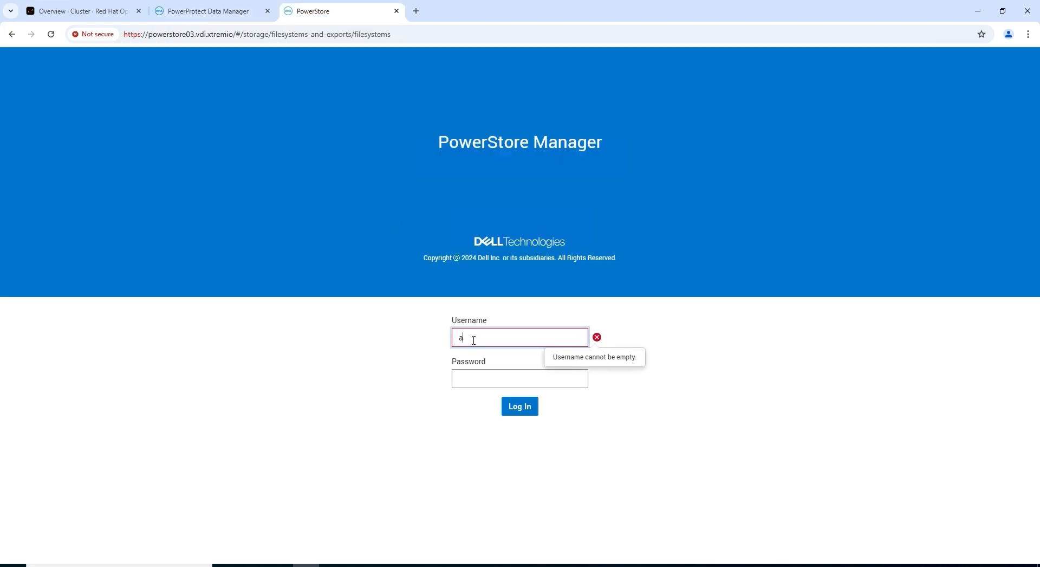
{"action": "type", "text": "dmin"}
{"action": "key", "text": "Tab"}
{"action": "type", "text": "•••"}
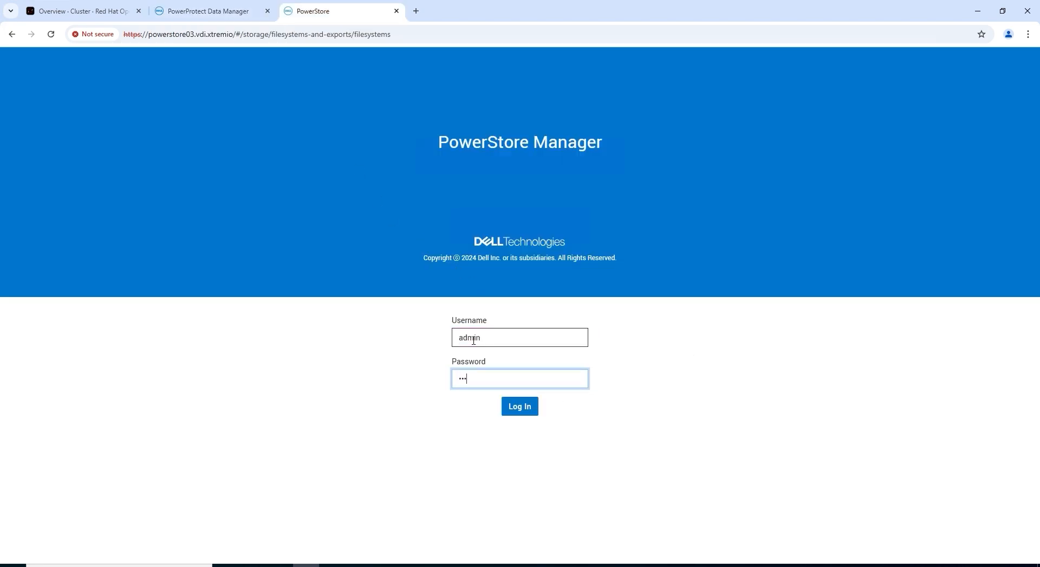
{"action": "key", "text": "Return"}
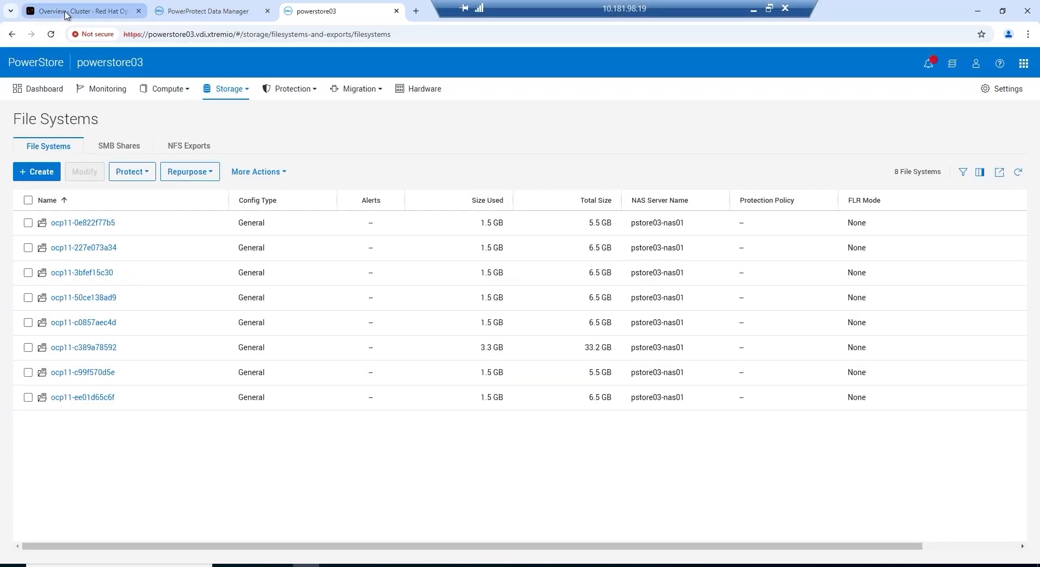
Step: Switch to the Red Hat OpenShift console and open the cluster's list of projects
{"action": "left_click", "coordinate": [66, 12]}
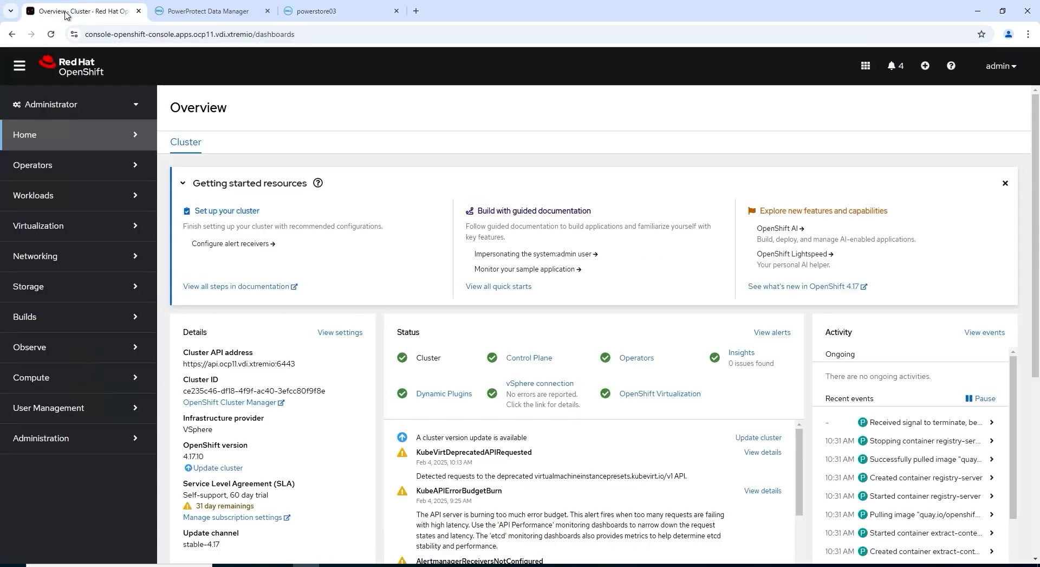
{"action": "left_click", "coordinate": [134, 136]}
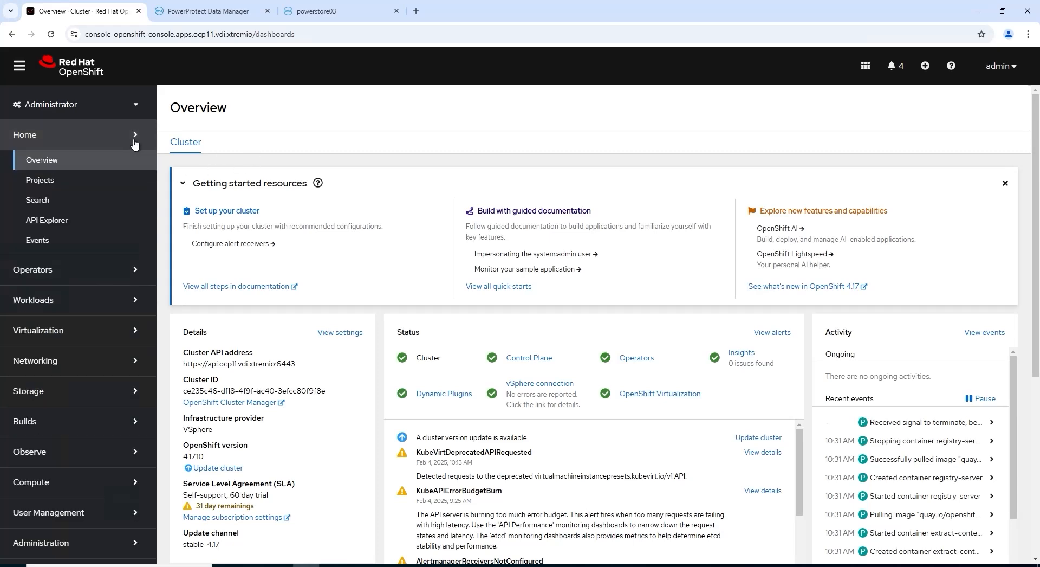
{"action": "left_click", "coordinate": [58, 184]}
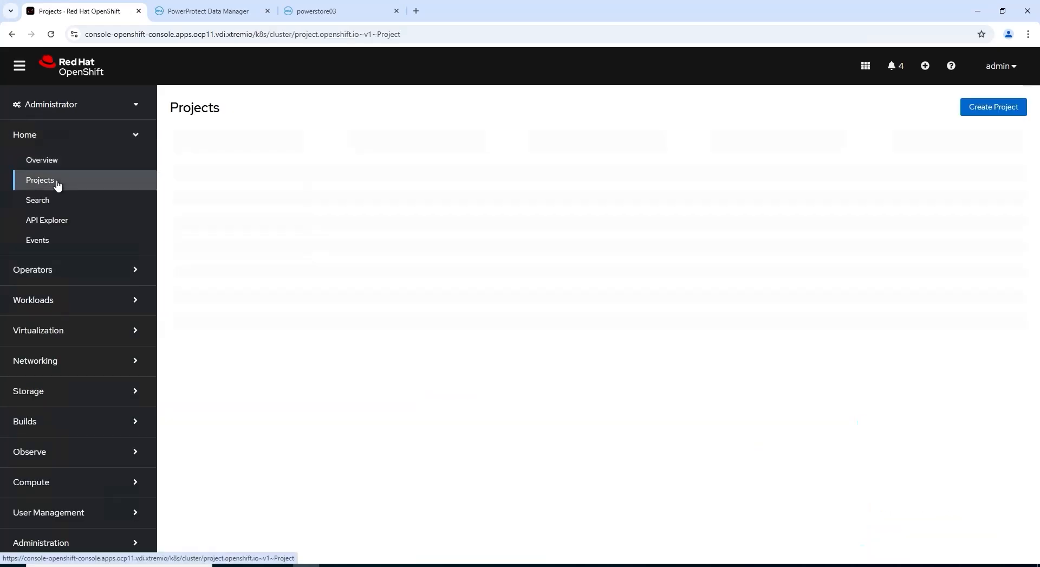
Step: Create a project with the name and display name ppdm-demo and the description "for our demo!"
{"action": "left_click", "coordinate": [982, 110]}
{"action": "left_click", "coordinate": [410, 269]}
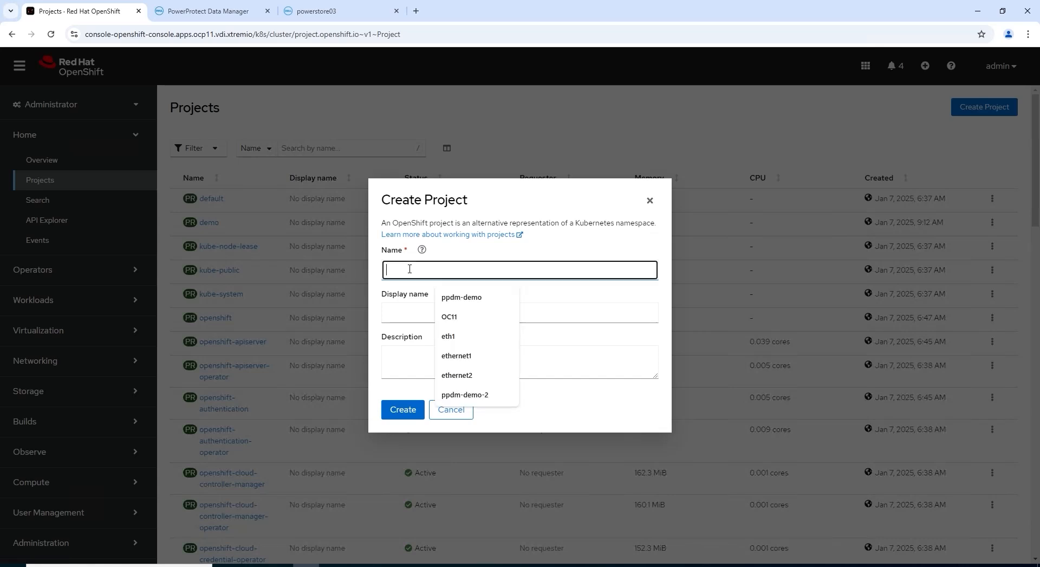
{"action": "left_click", "coordinate": [455, 297]}
{"action": "left_click", "coordinate": [406, 314]}
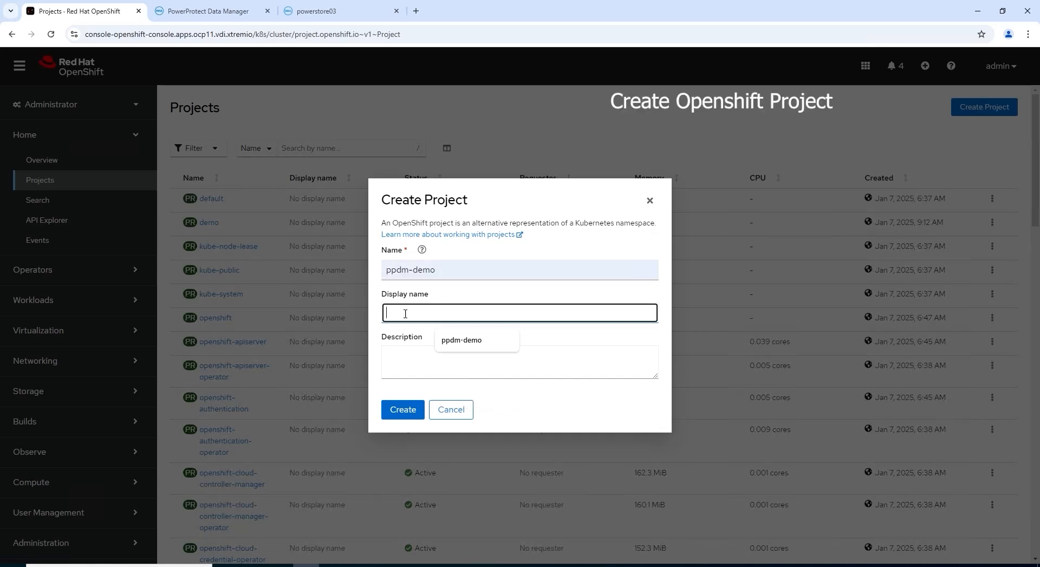
{"action": "left_click", "coordinate": [461, 340]}
{"action": "left_click", "coordinate": [406, 361]}
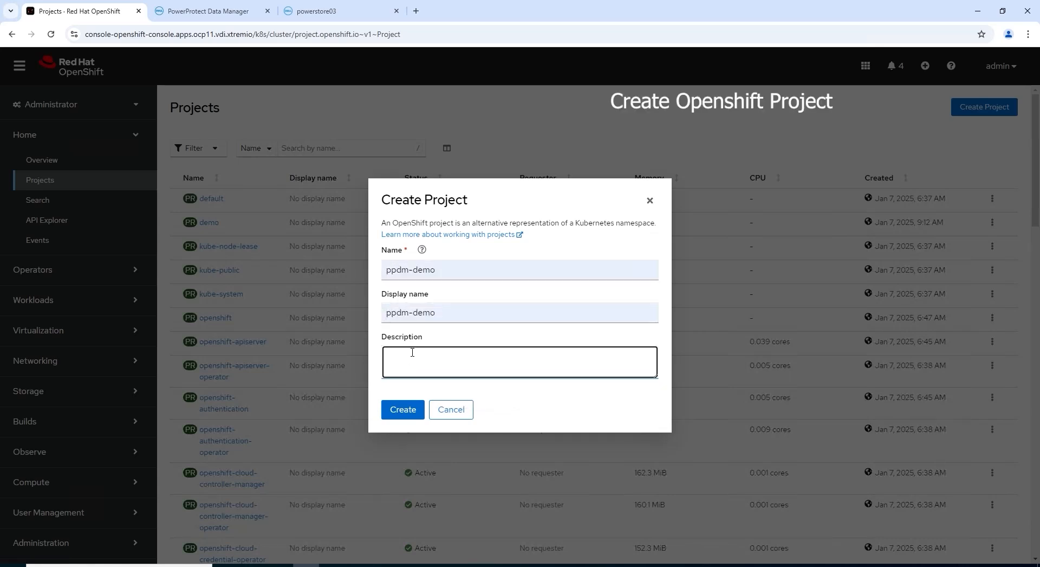
{"action": "type", "text": "for our demo!"}
{"action": "left_click", "coordinate": [403, 410]}
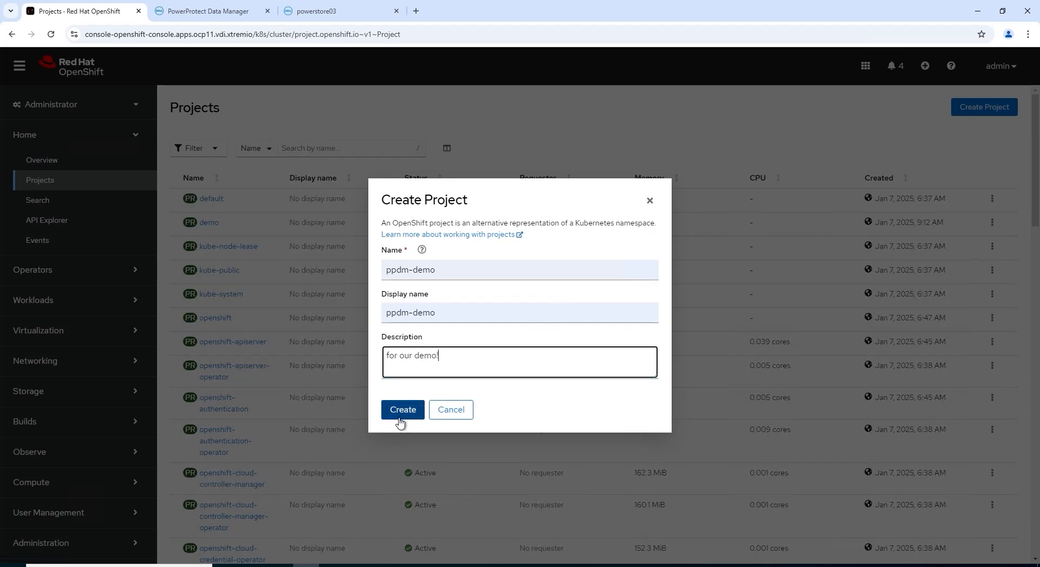
Step: Check the storage classes configured on the cluster and their CSI provisioners
{"action": "left_click", "coordinate": [136, 392]}
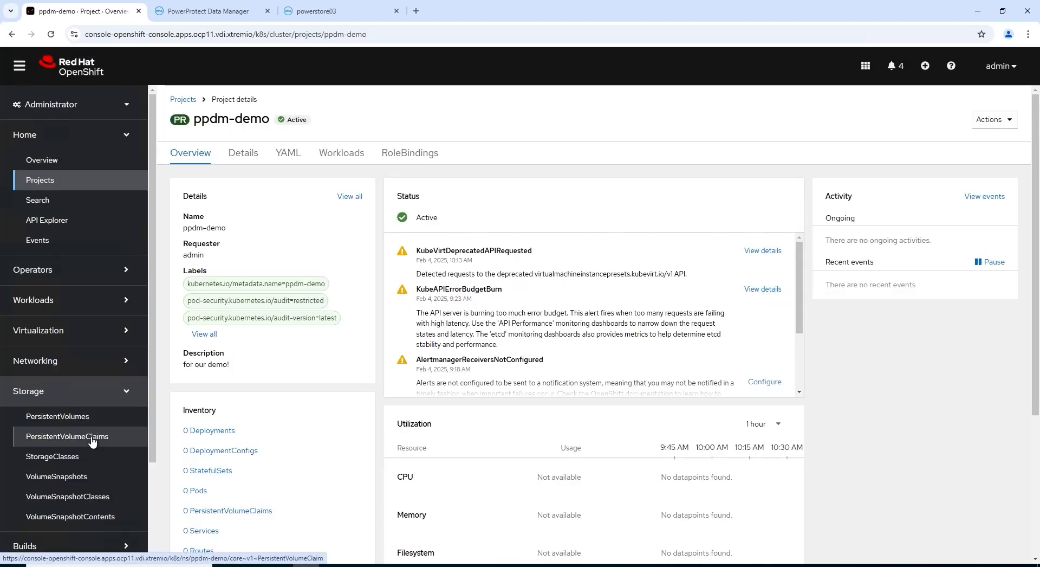
{"action": "left_click", "coordinate": [54, 457]}
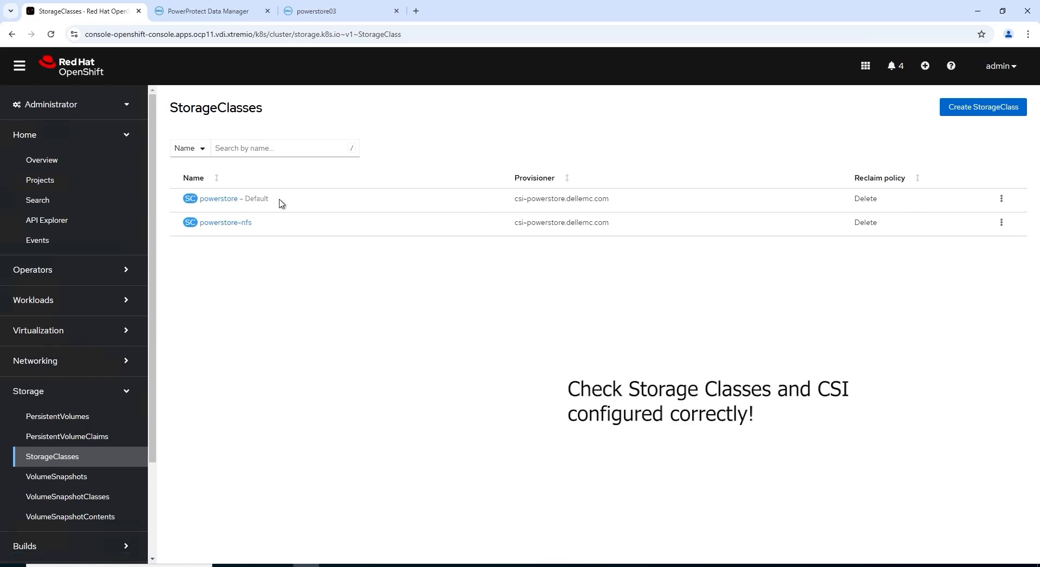
Step: In project ppdm-demo, create the 5 GiB persistent volume claim ppdm-claim-1 with storage class powerstore-nfs, Shared access (RWX) and Filesystem volume mode
{"action": "left_click", "coordinate": [64, 439]}
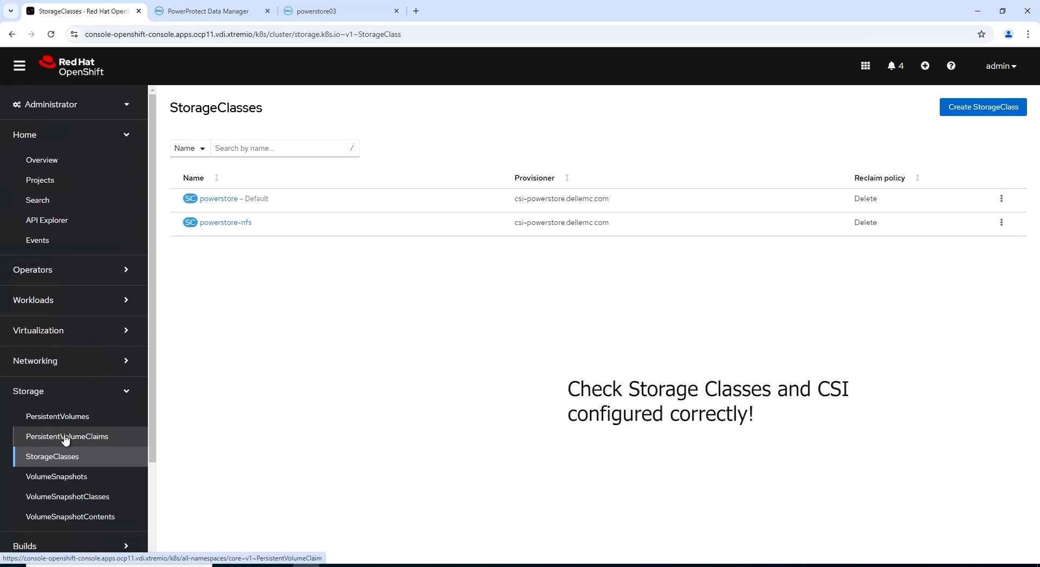
{"action": "left_click", "coordinate": [259, 96]}
{"action": "left_click", "coordinate": [162, 269]}
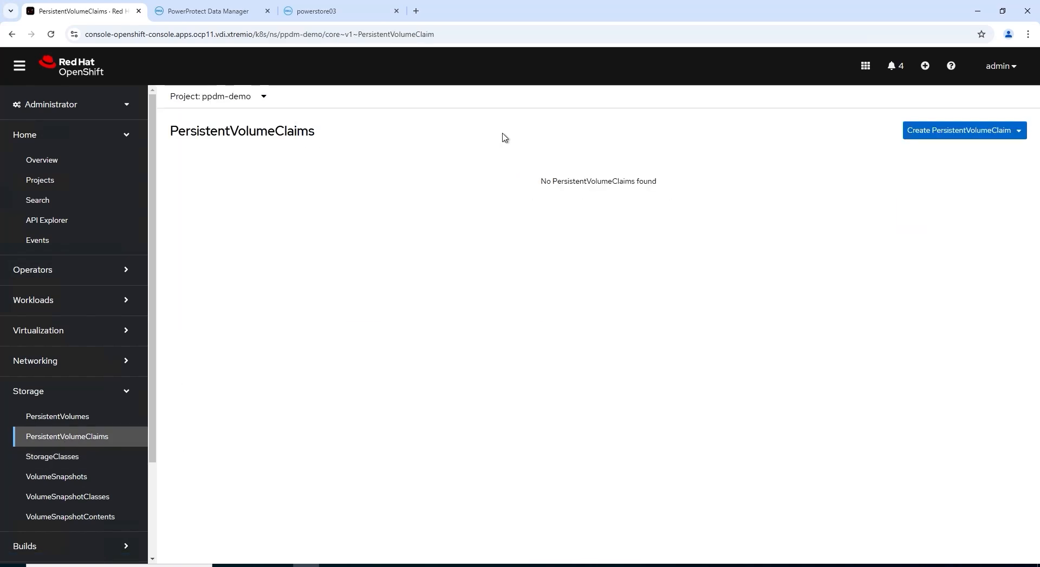
{"action": "left_click", "coordinate": [946, 129]}
{"action": "left_click", "coordinate": [950, 156]}
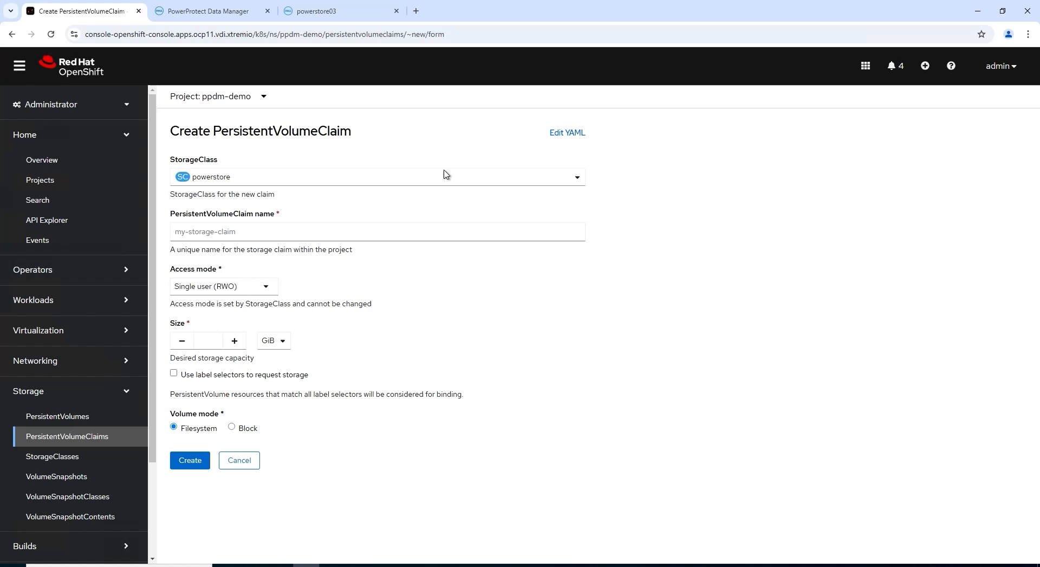
{"action": "left_click", "coordinate": [227, 180]}
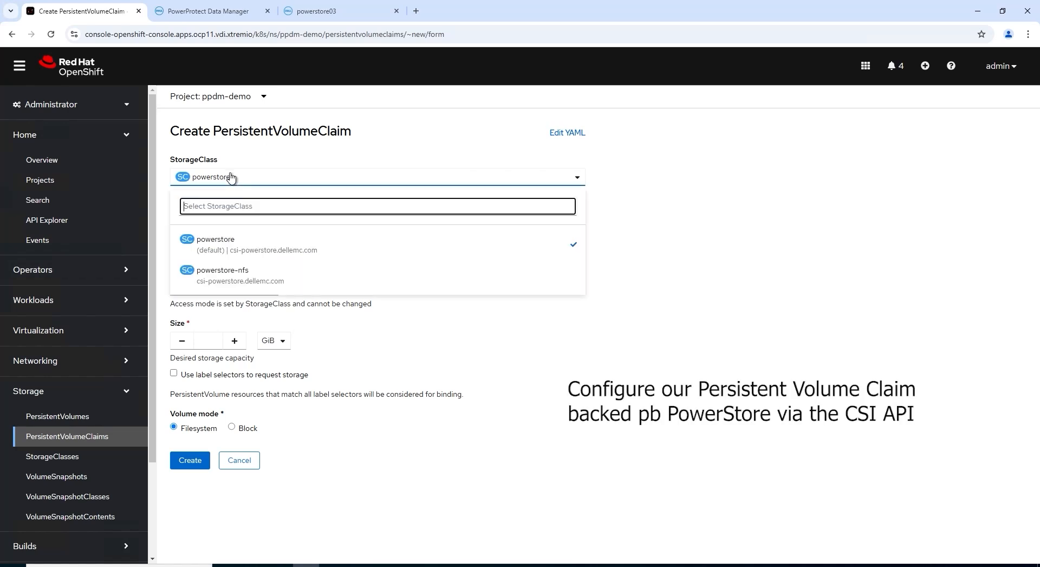
{"action": "left_click", "coordinate": [216, 272]}
{"action": "left_click", "coordinate": [286, 233]}
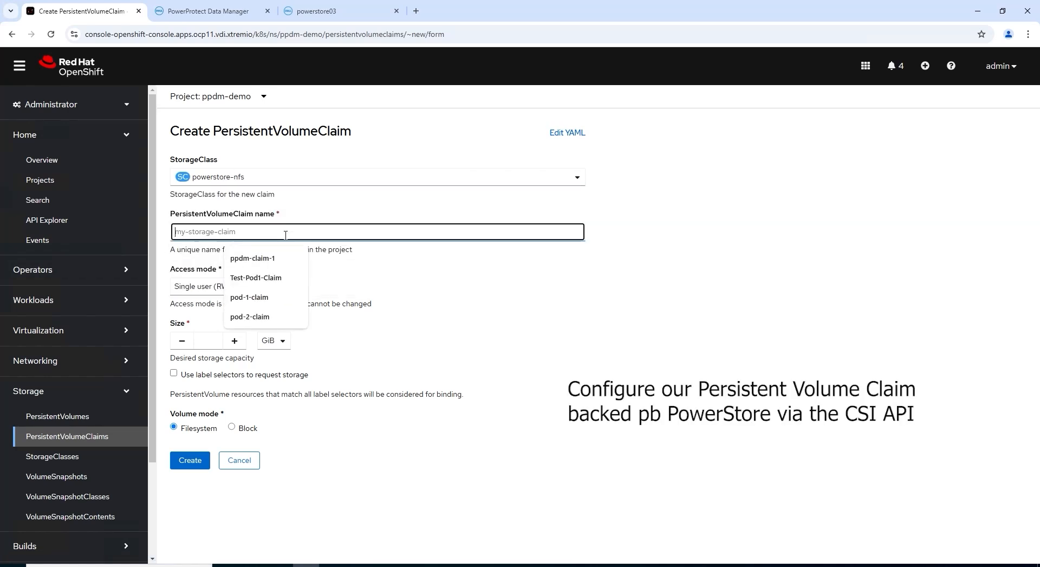
{"action": "left_click", "coordinate": [263, 260]}
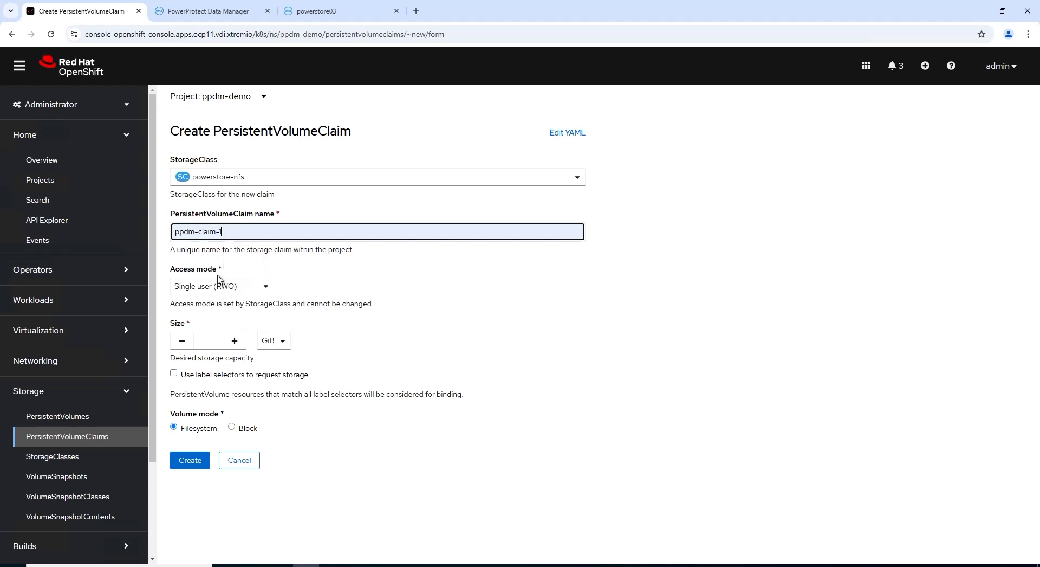
{"action": "left_click", "coordinate": [227, 286]}
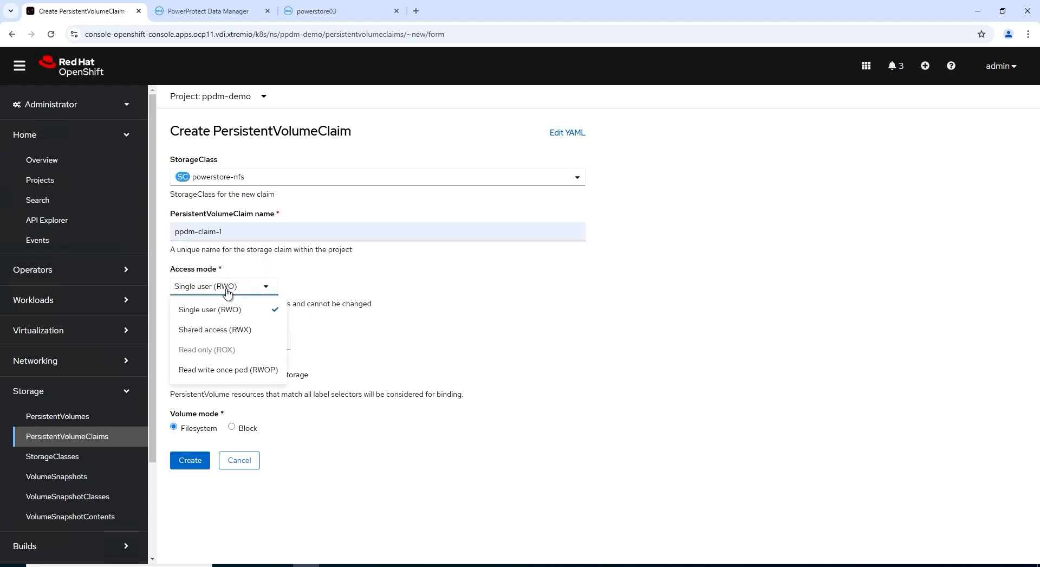
{"action": "left_click", "coordinate": [222, 329]}
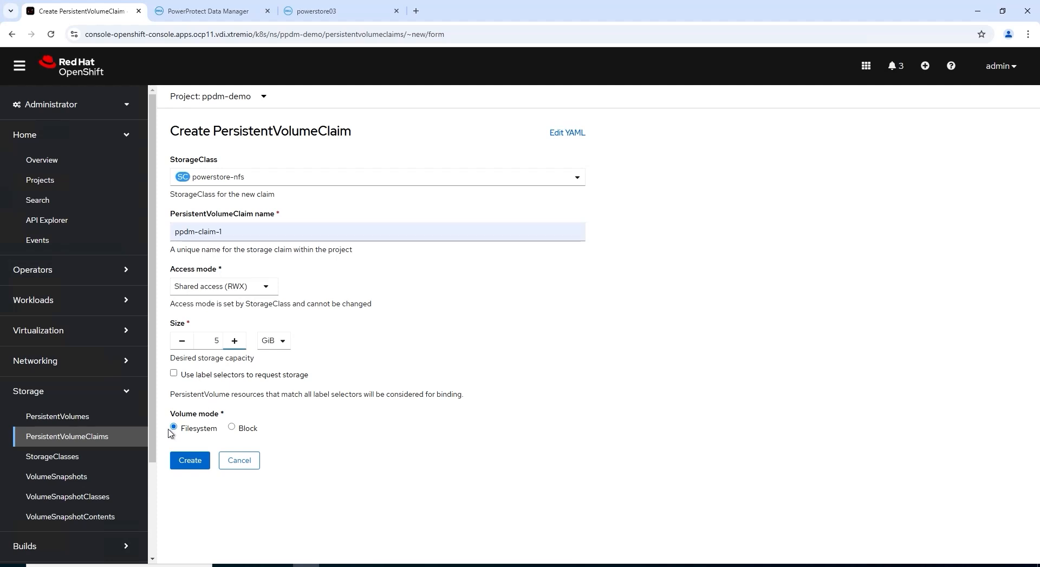
{"action": "left_click", "coordinate": [188, 465]}
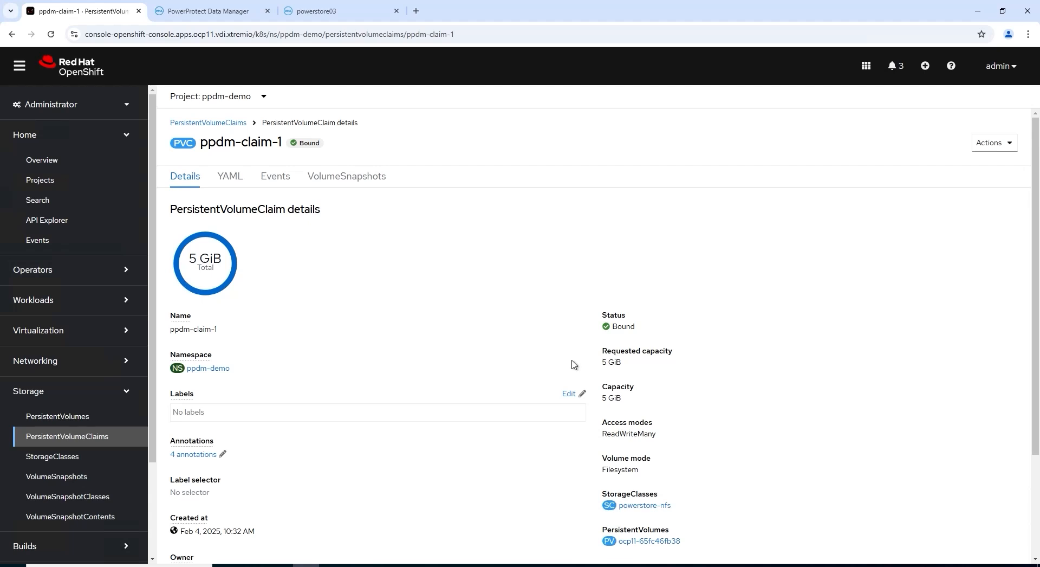
Step: Review the details of ppdm-claim-1 and open the persistent volume bound to it
{"action": "scroll", "coordinate": [362, 296], "scroll_direction": "down", "scroll_amount": 2}
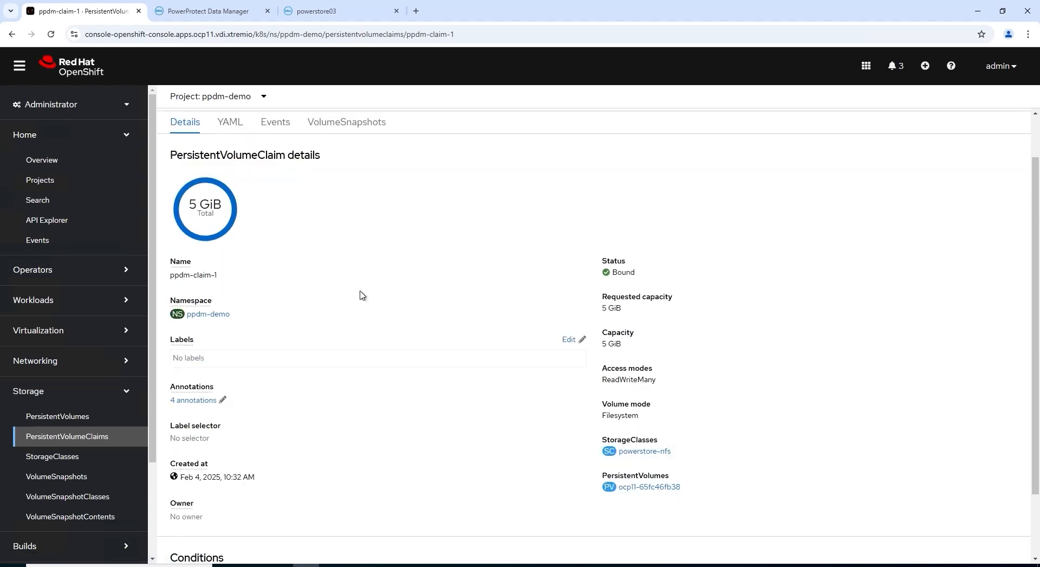
{"action": "scroll", "coordinate": [363, 295], "scroll_direction": "up", "scroll_amount": 1}
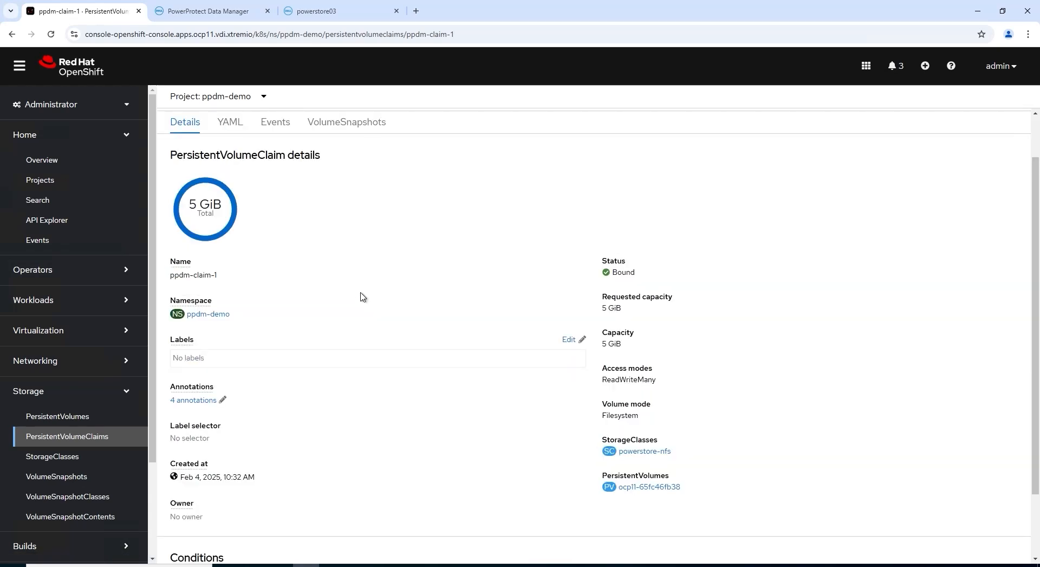
{"action": "scroll", "coordinate": [362, 295], "scroll_direction": "up", "scroll_amount": 1}
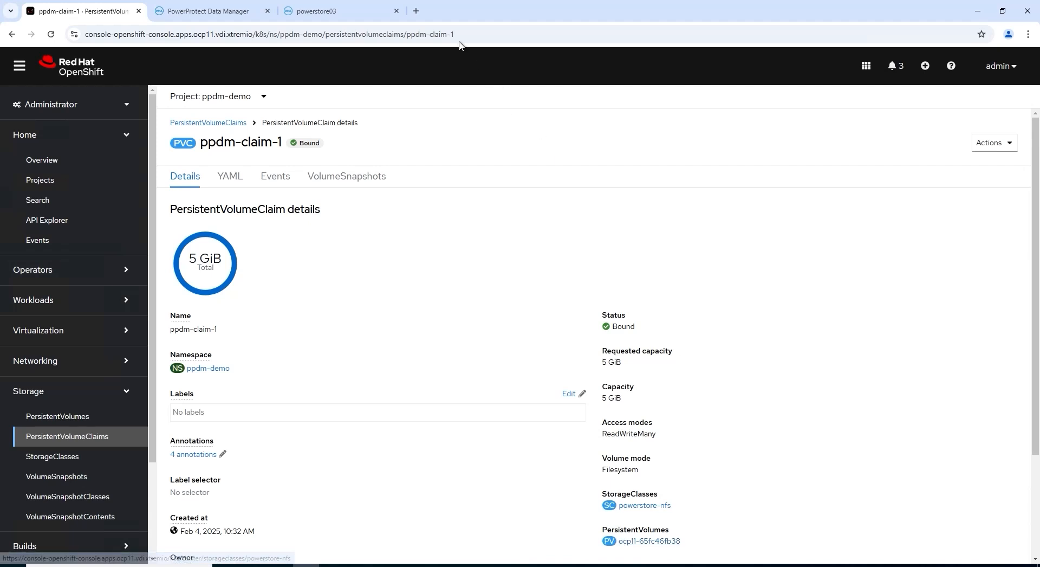
{"action": "left_click", "coordinate": [642, 541]}
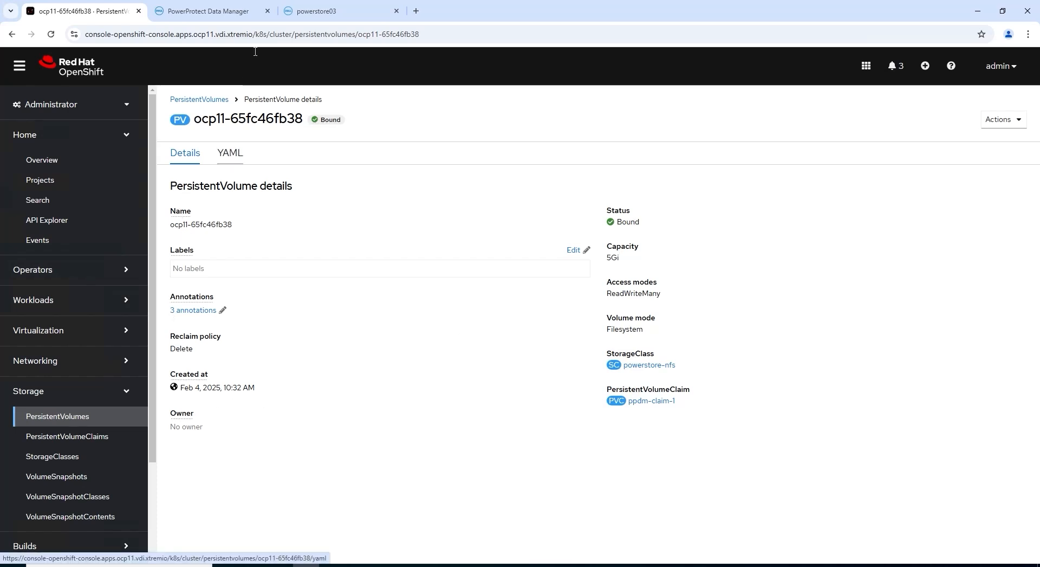
Step: Switch to PowerStore Manager and open the capacity details of file system ocp11-65fc46fb38
{"action": "left_click", "coordinate": [297, 17]}
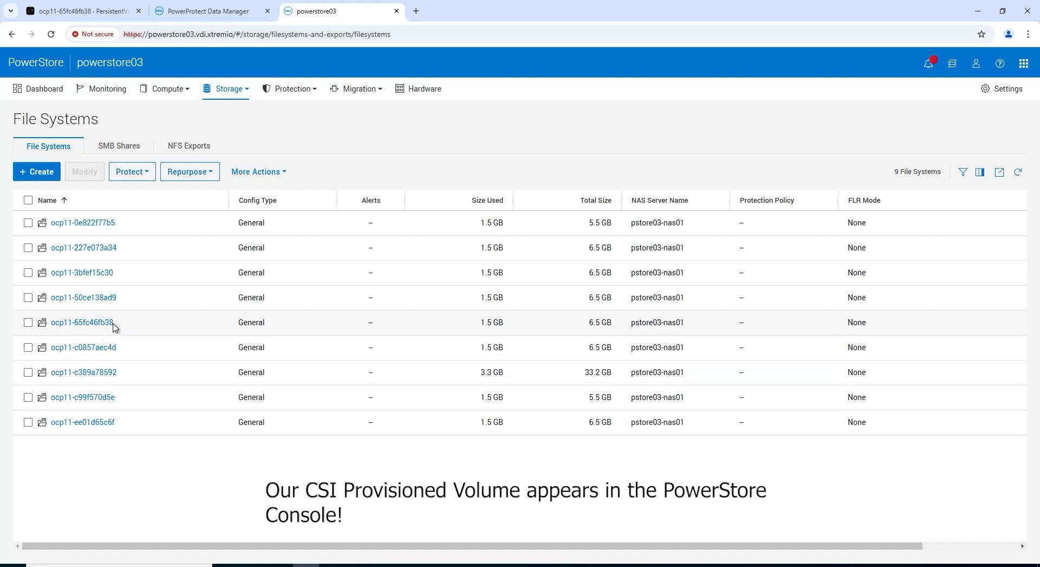
{"action": "left_click", "coordinate": [44, 326]}
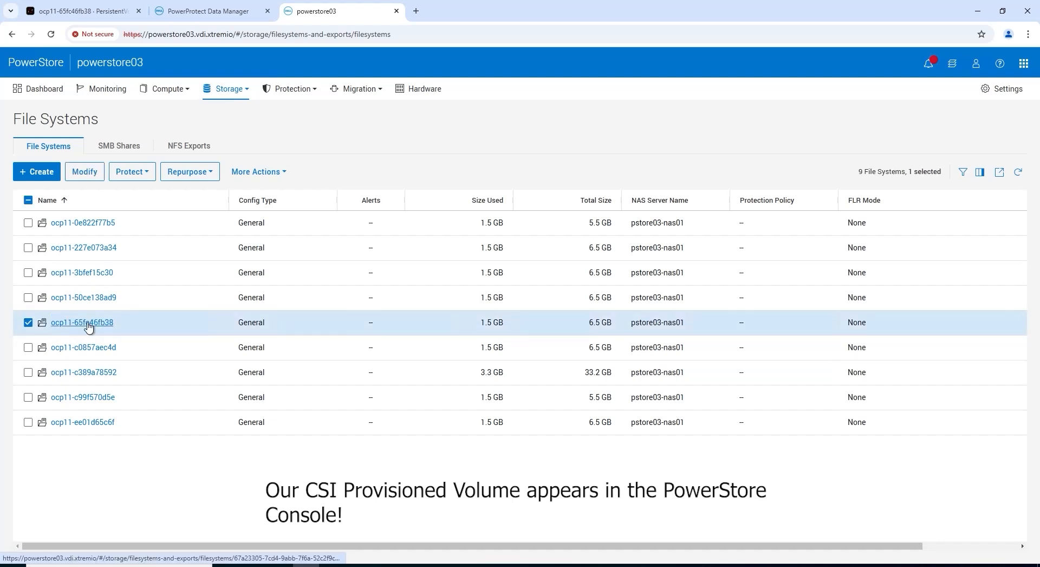
{"action": "left_click", "coordinate": [87, 323]}
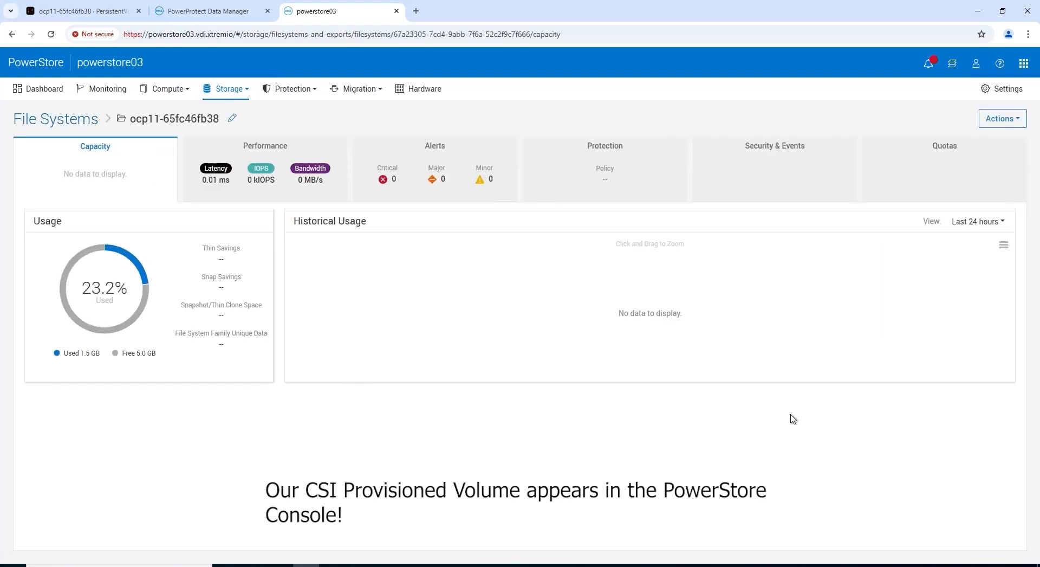
Step: Copy the entire ppdm-test-pod YAML from the test pod file in Notepad++ into OpenShift's YAML import editor for project ppdm-demo
{"action": "left_click", "coordinate": [108, 14]}
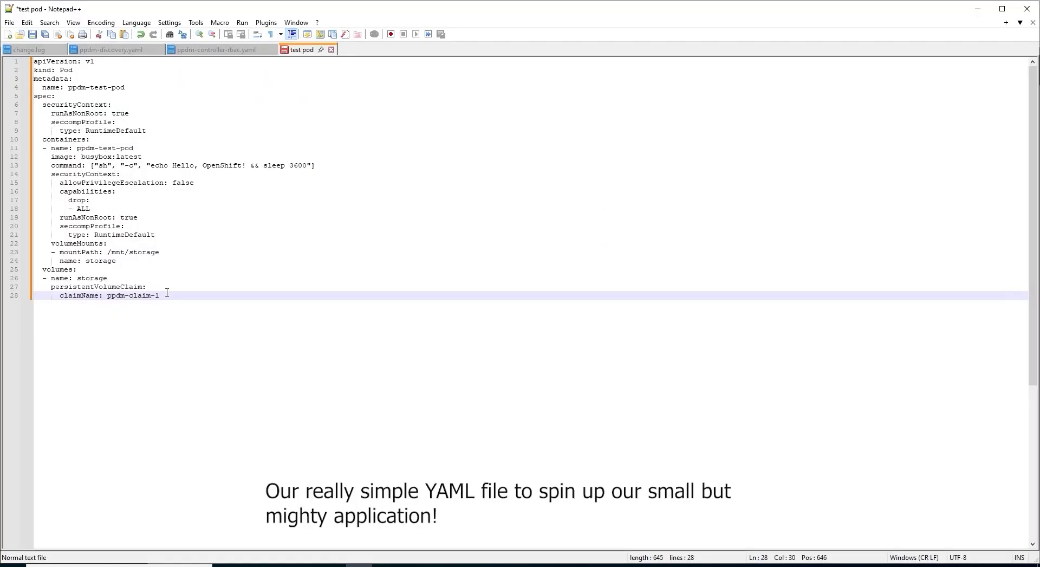
{"action": "left_click_drag", "start_coordinate": [169, 296], "coordinate": [10, 41]}
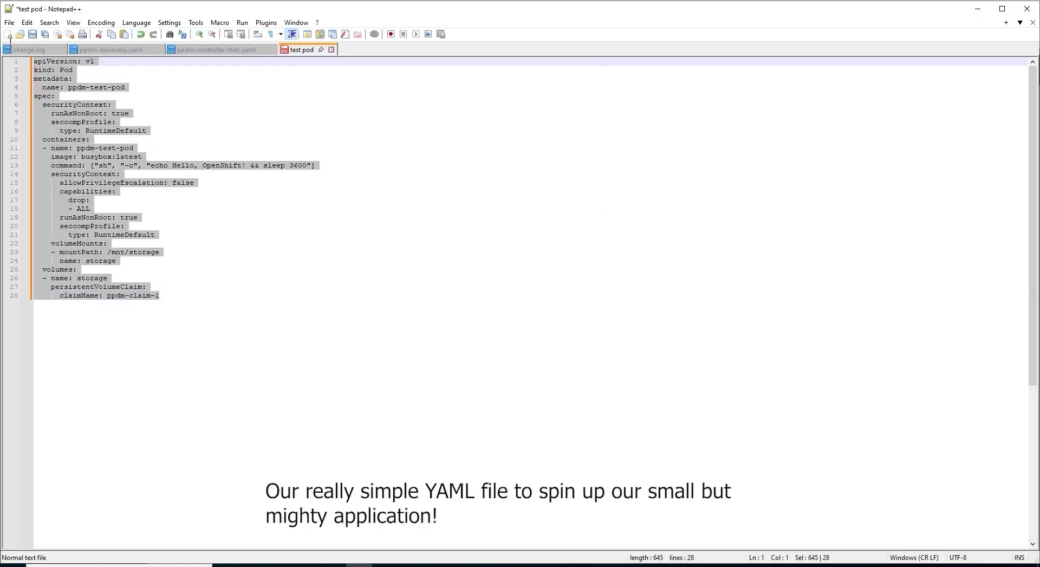
{"action": "right_click", "coordinate": [64, 75]}
{"action": "left_click", "coordinate": [81, 91]}
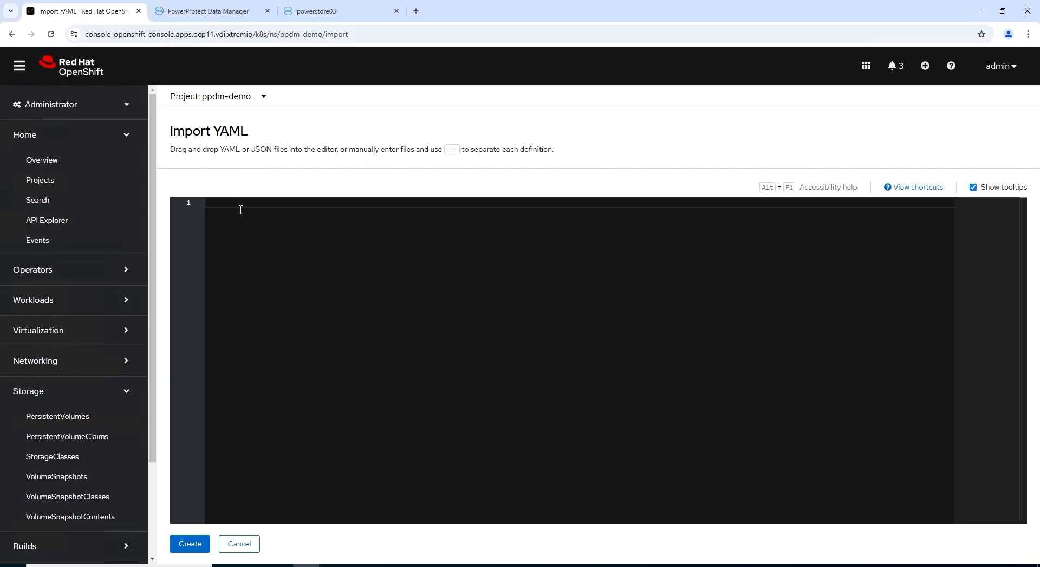
{"action": "key", "text": "ctrl+v"}
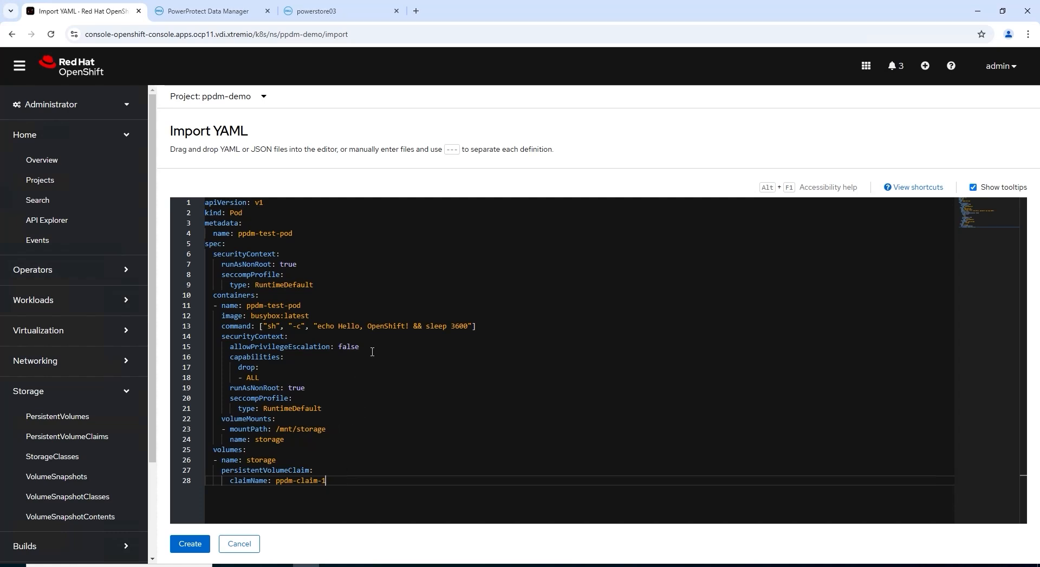
Step: Create ppdm-test-pod from the imported YAML and review its pod details, including the volume mounts
{"action": "left_click", "coordinate": [191, 544]}
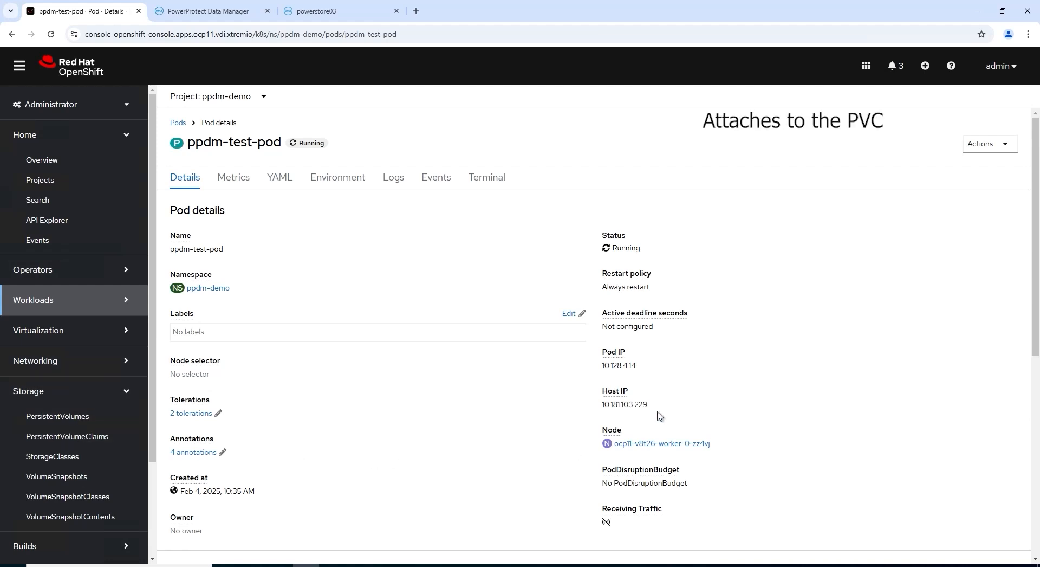
{"action": "scroll", "coordinate": [661, 412], "scroll_direction": "down", "scroll_amount": 5}
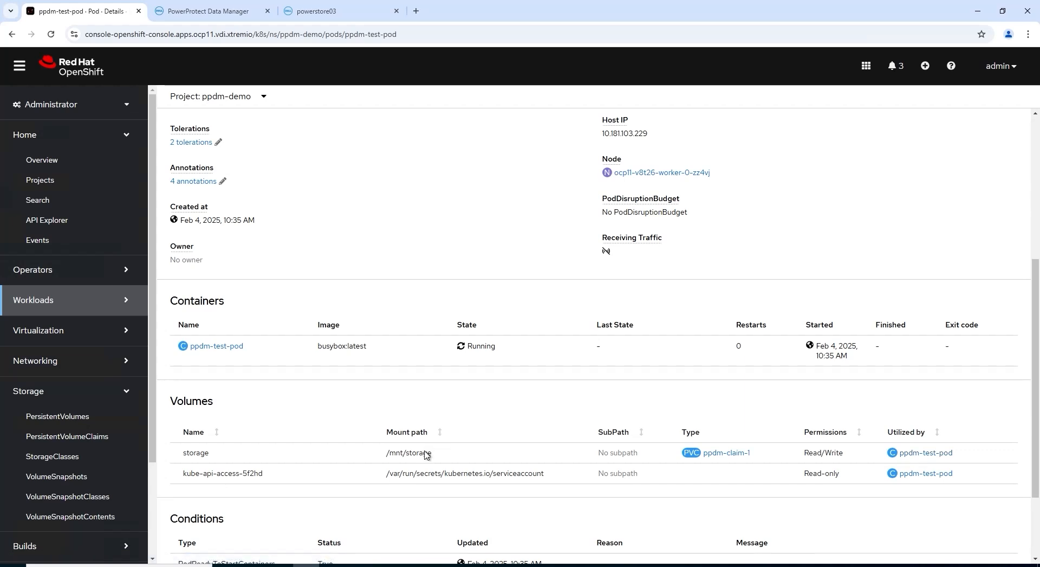
{"action": "scroll", "coordinate": [327, 309], "scroll_direction": "up", "scroll_amount": 6}
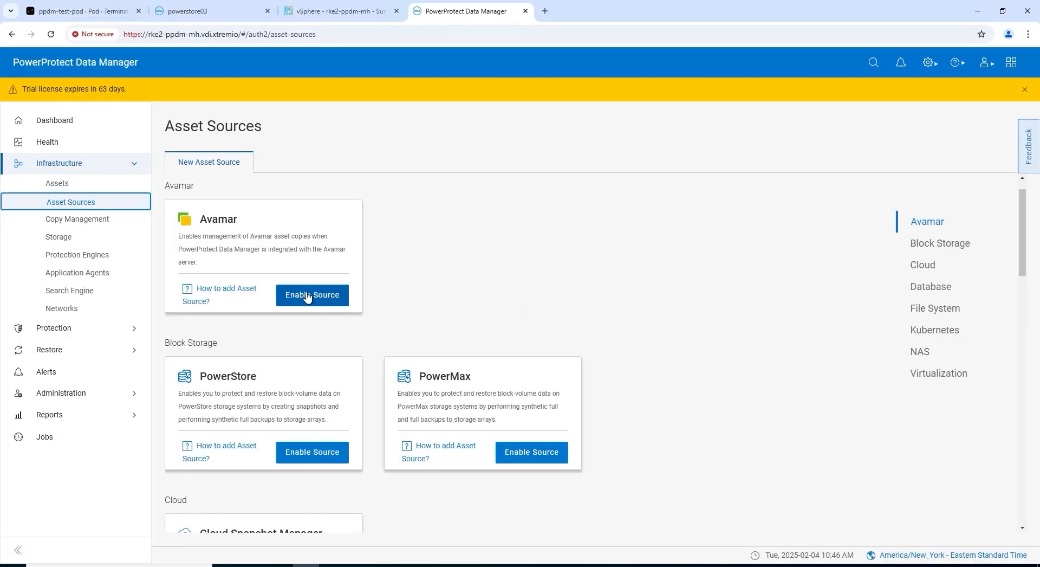
Step: In PowerProtect Data Manager, enable Kubernetes as an asset source, dismiss the setup instructions and reload the Asset Sources page
{"action": "scroll", "coordinate": [306, 296], "scroll_direction": "down", "scroll_amount": 4}
{"action": "scroll", "coordinate": [307, 296], "scroll_direction": "down", "scroll_amount": 12}
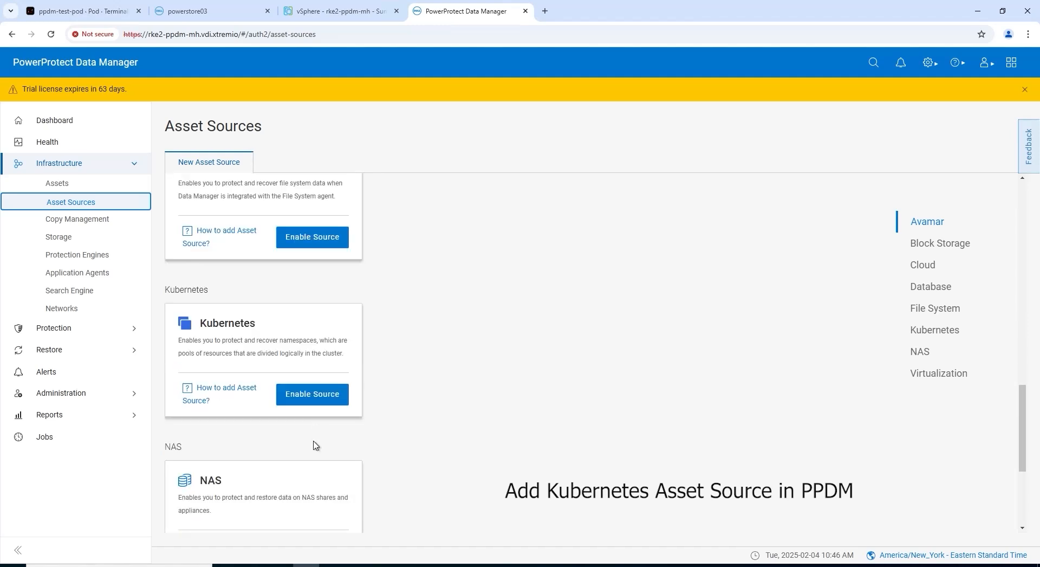
{"action": "left_click", "coordinate": [312, 398]}
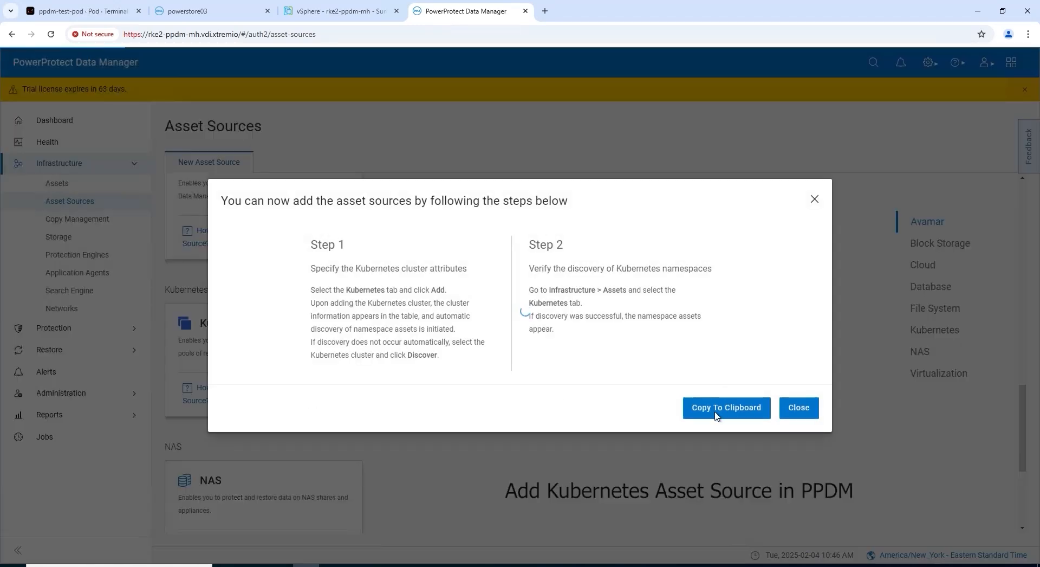
{"action": "left_click", "coordinate": [792, 415]}
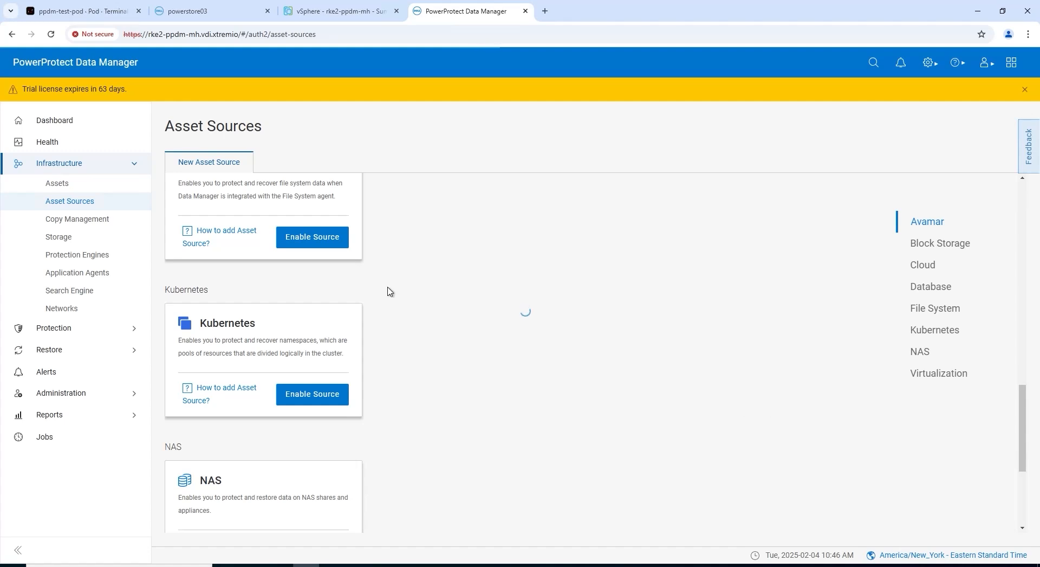
{"action": "scroll", "coordinate": [382, 310], "scroll_direction": "up", "scroll_amount": 2}
{"action": "scroll", "coordinate": [383, 311], "scroll_direction": "up", "scroll_amount": 10}
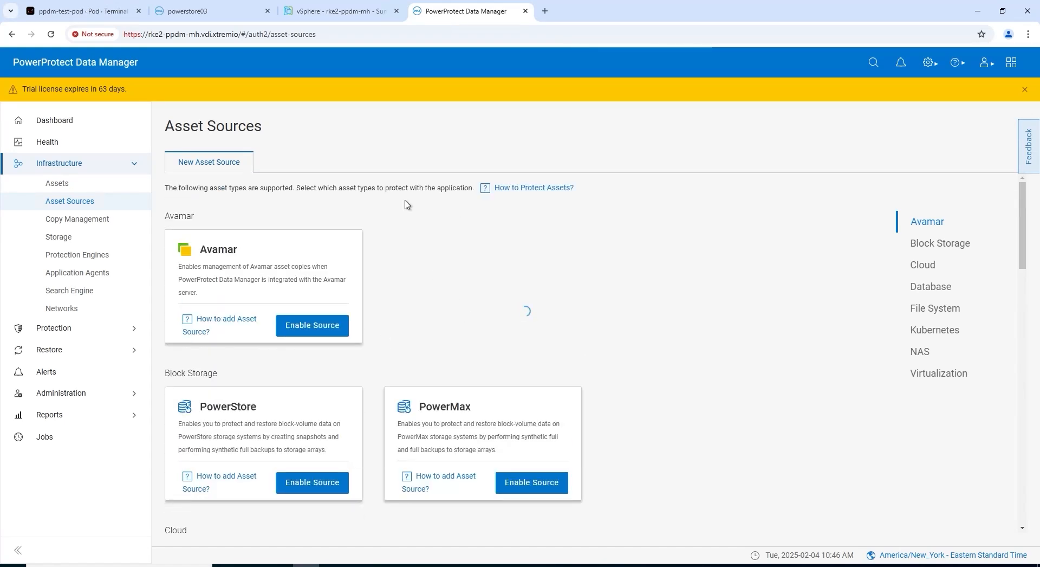
{"action": "left_click", "coordinate": [82, 200]}
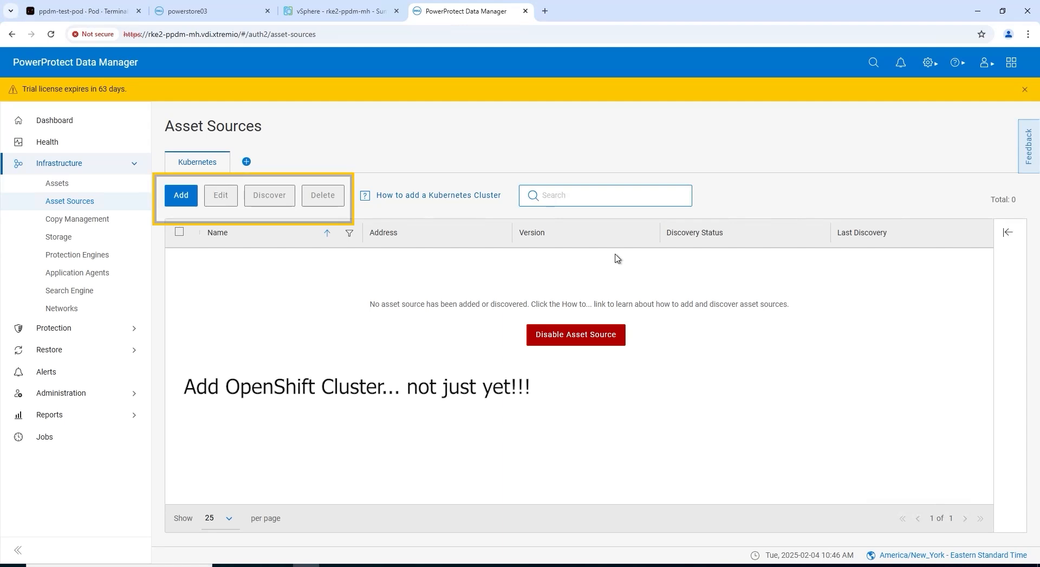
Step: Download the RBAC YAML files from PowerProtect Data Manager's Kubernetes downloads
{"action": "left_click", "coordinate": [937, 61]}
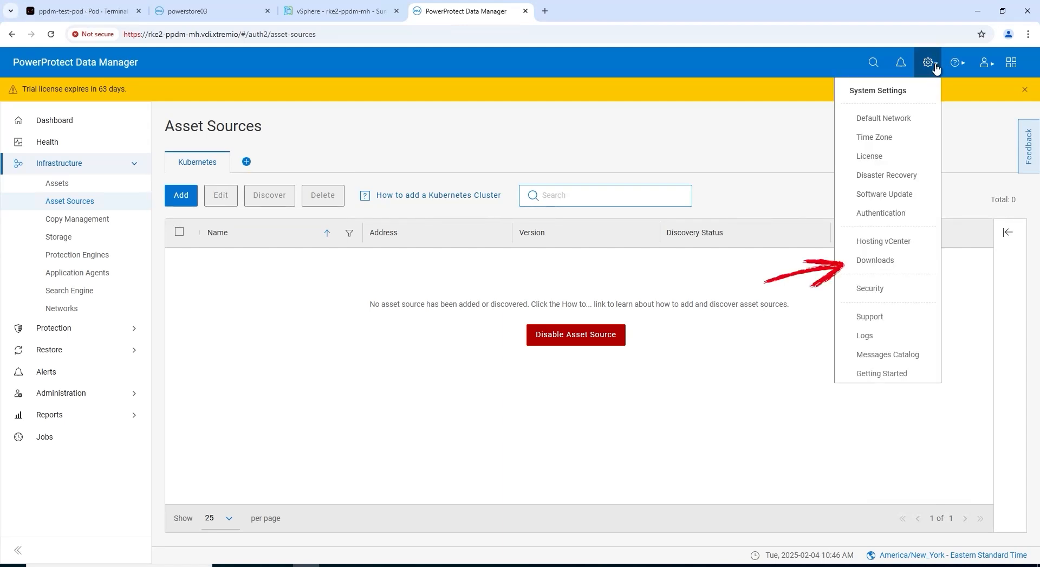
{"action": "left_click", "coordinate": [869, 263]}
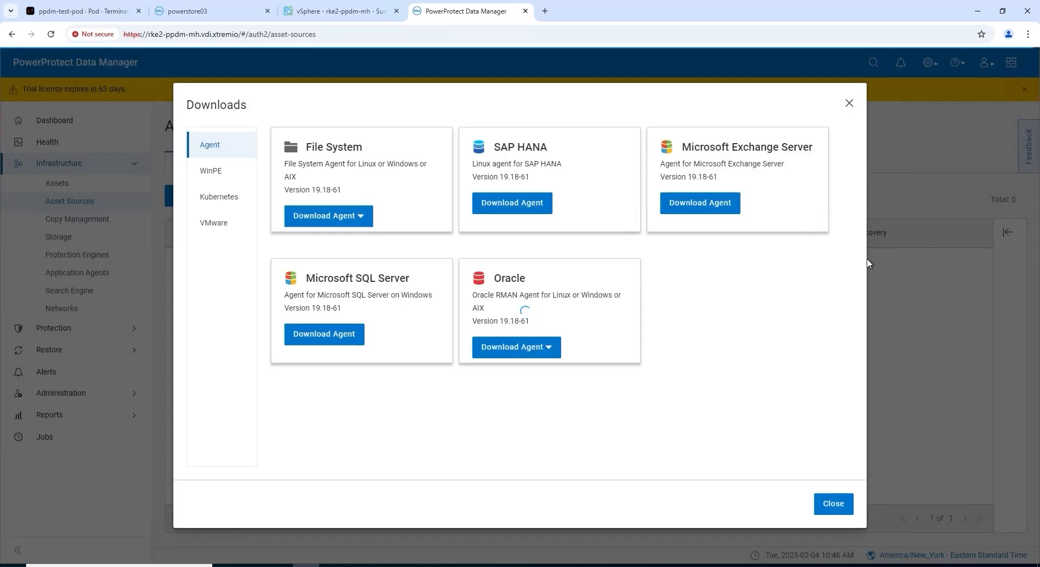
{"action": "left_click", "coordinate": [213, 209]}
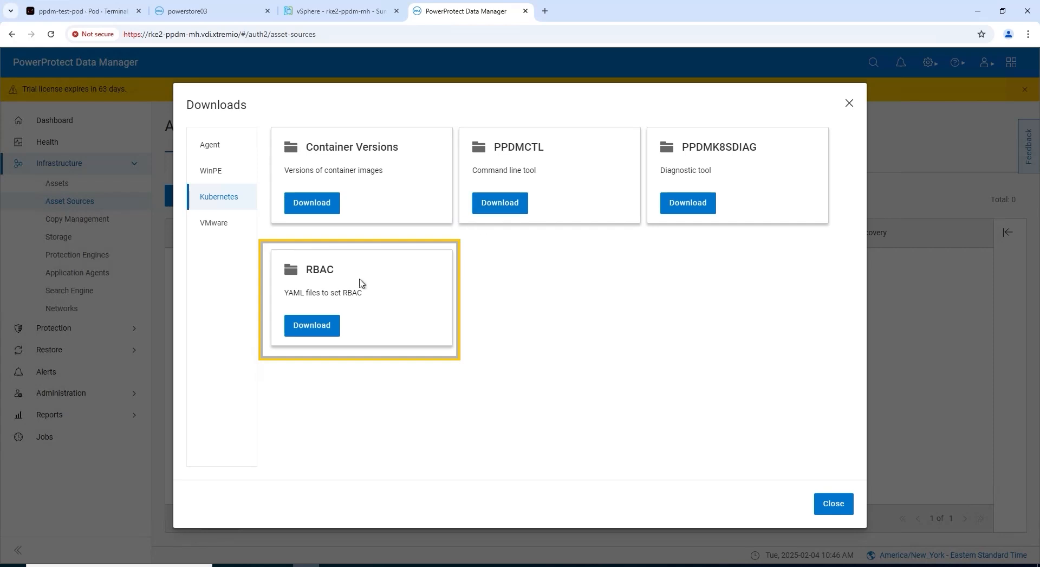
{"action": "left_click", "coordinate": [331, 328]}
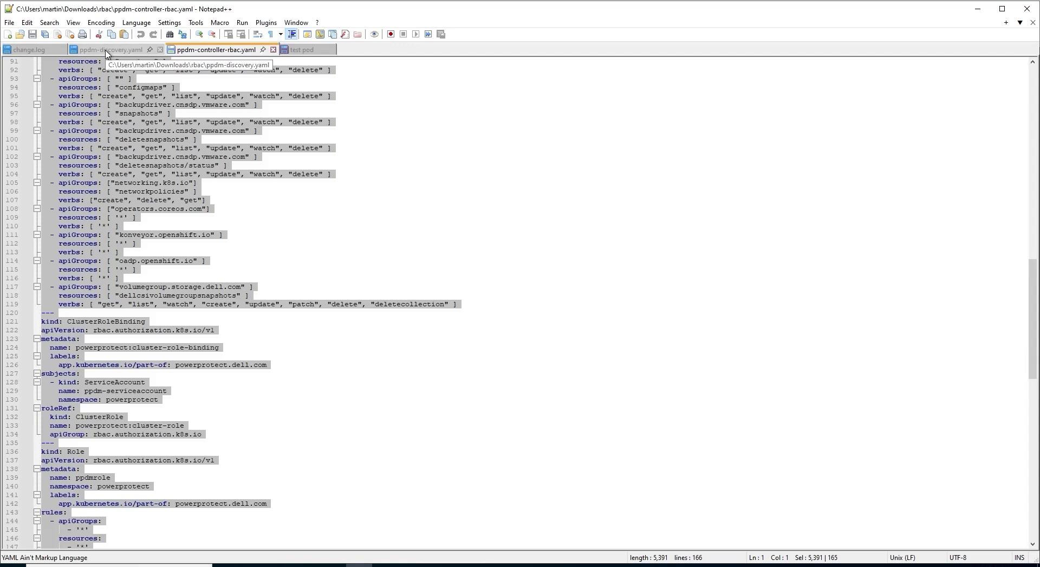
Step: View ppdm-discovery.yaml in Notepad++, read the rbac README's setup instructions and select its ppdm-discovery-serviceaccount-token secret definition
{"action": "left_click", "coordinate": [108, 50]}
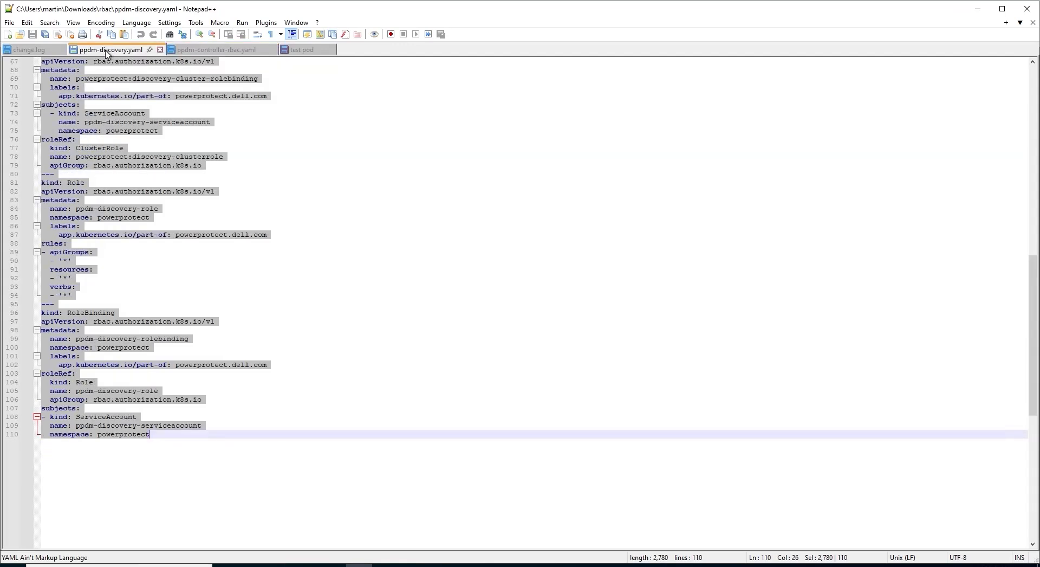
{"action": "left_click", "coordinate": [985, 13]}
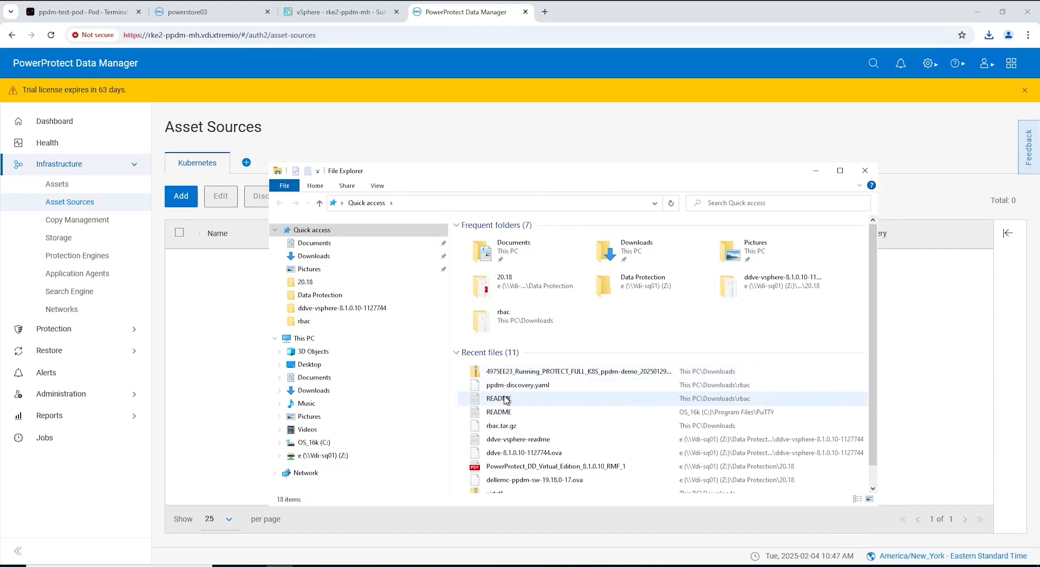
{"action": "double_click", "coordinate": [504, 399]}
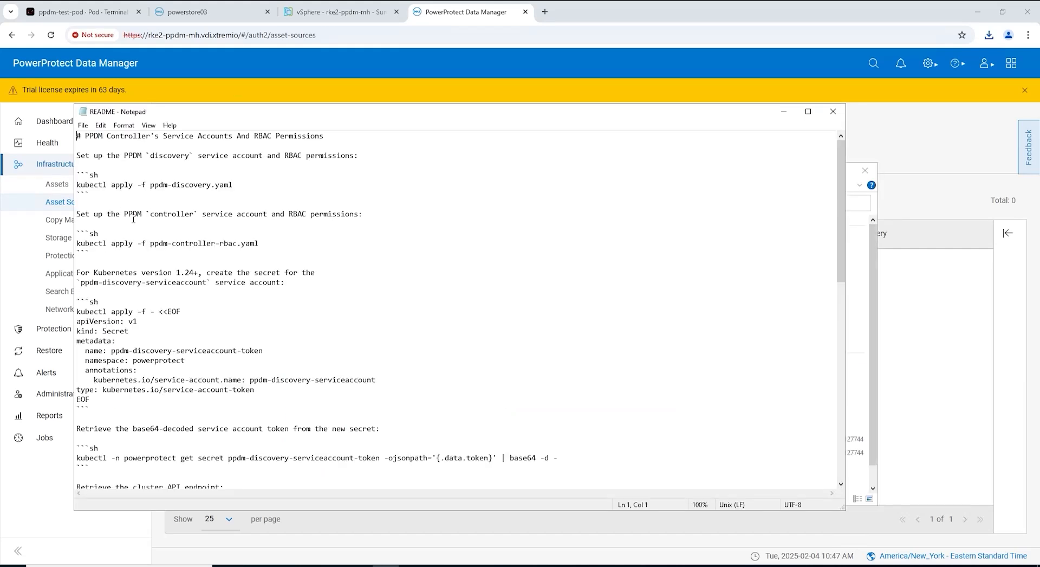
{"action": "scroll", "coordinate": [247, 188], "scroll_direction": "down", "scroll_amount": 2}
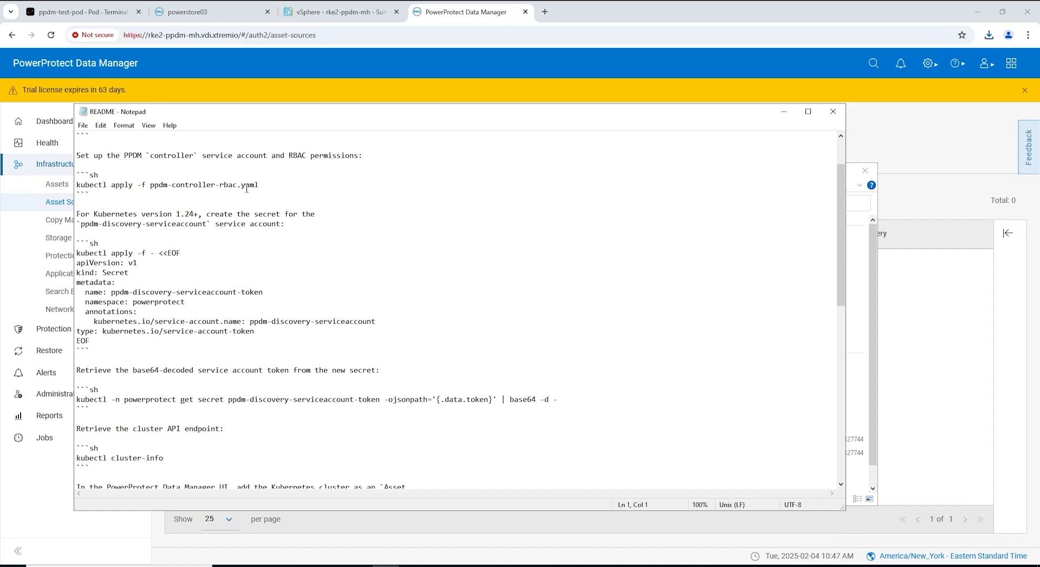
{"action": "scroll", "coordinate": [247, 188], "scroll_direction": "down", "scroll_amount": 3}
{"action": "scroll", "coordinate": [247, 190], "scroll_direction": "down", "scroll_amount": 7}
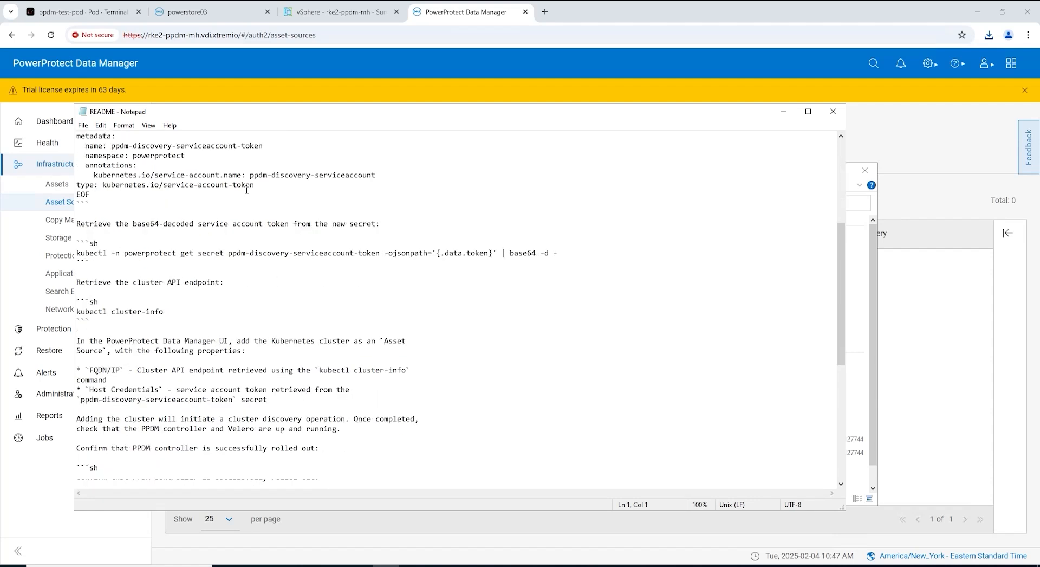
{"action": "scroll", "coordinate": [247, 189], "scroll_direction": "down", "scroll_amount": 5}
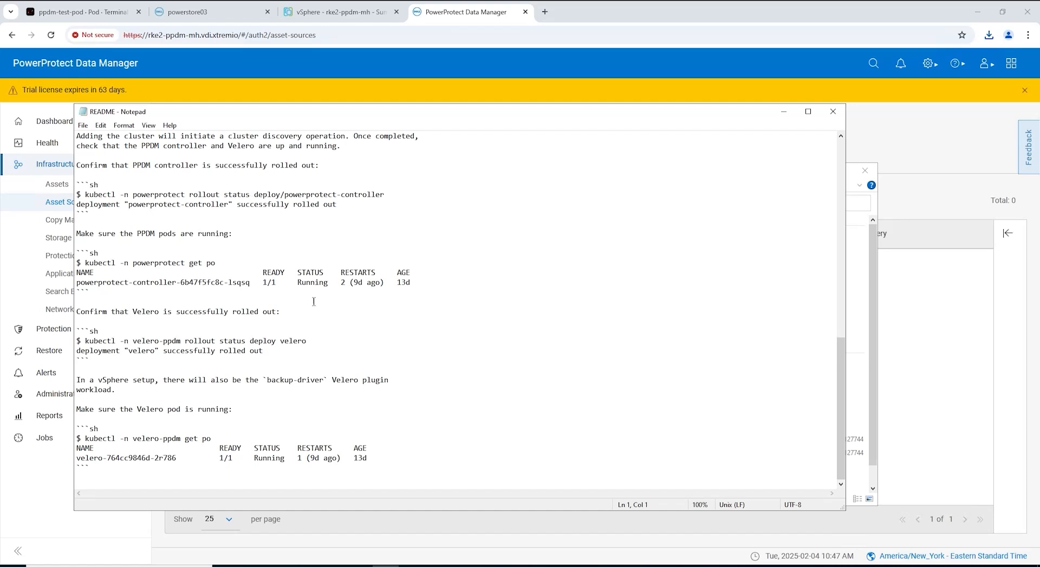
{"action": "scroll", "coordinate": [314, 302], "scroll_direction": "up", "scroll_amount": 15}
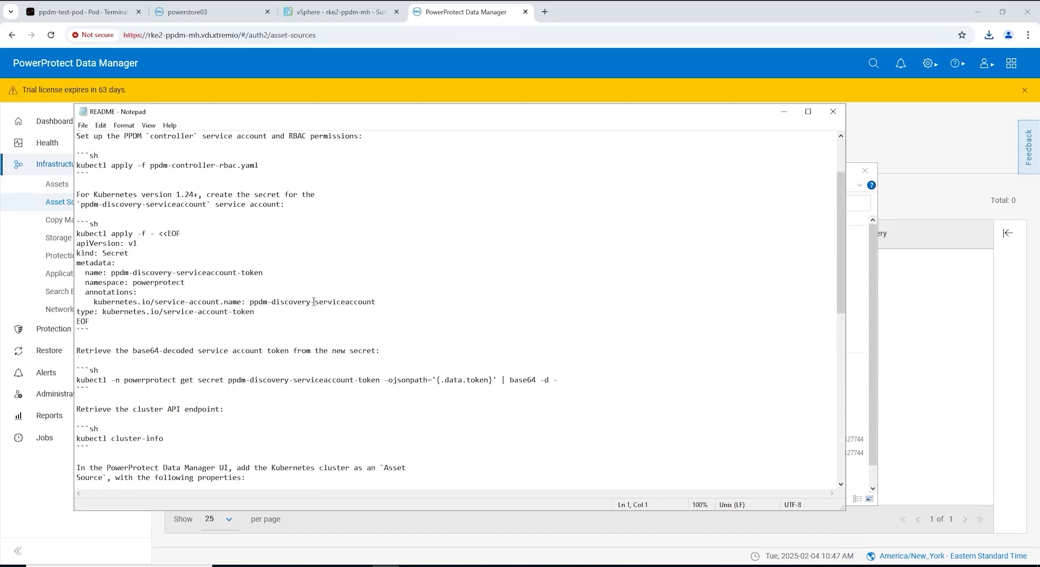
{"action": "scroll", "coordinate": [314, 301], "scroll_direction": "up", "scroll_amount": 2}
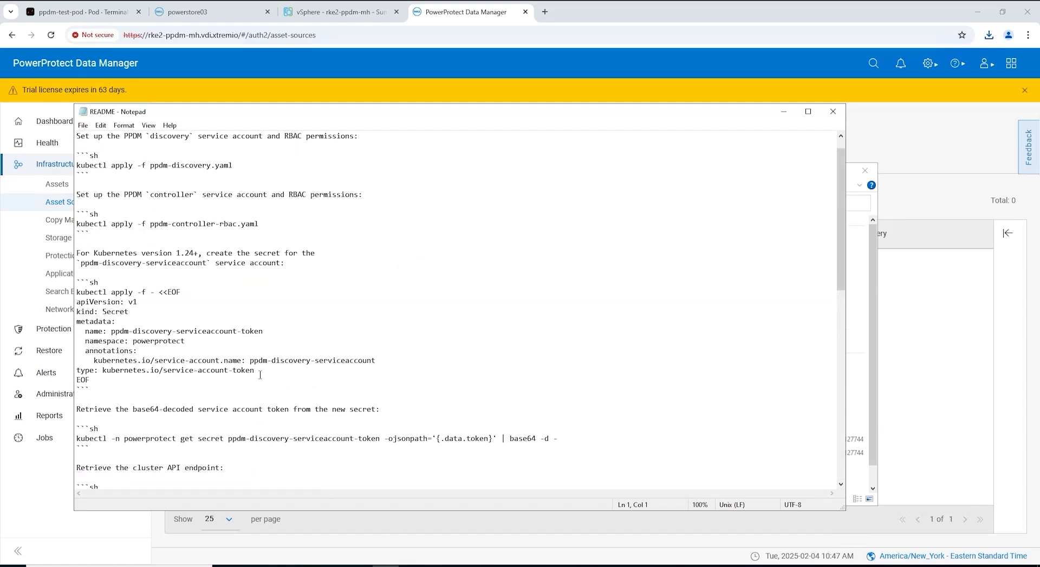
{"action": "left_click_drag", "start_coordinate": [260, 375], "coordinate": [70, 309]}
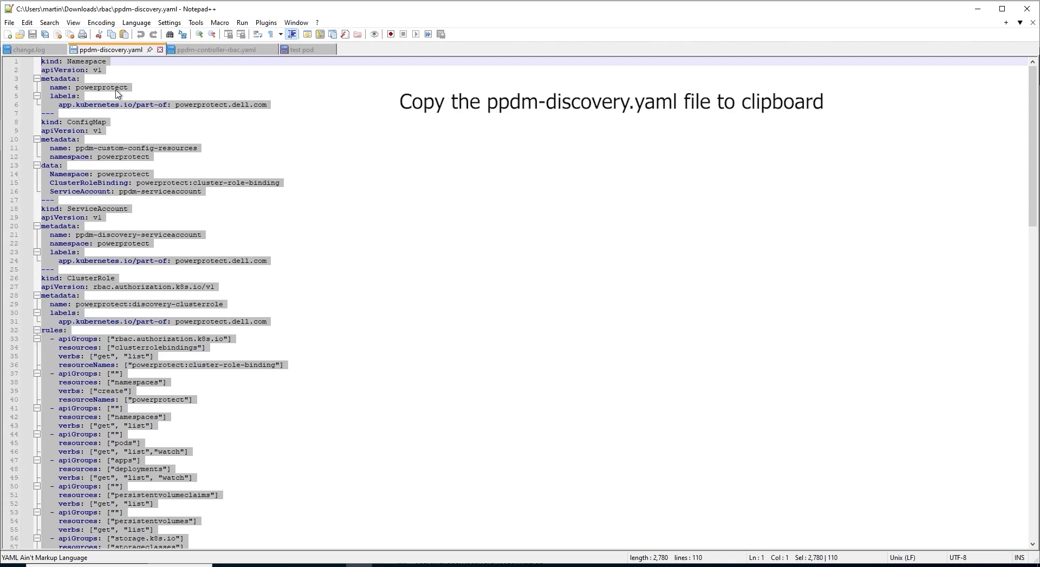
Step: Copy the entire ppdm-discovery.yaml contents from Notepad++ into OpenShift's YAML import editor
{"action": "right_click", "coordinate": [90, 103]}
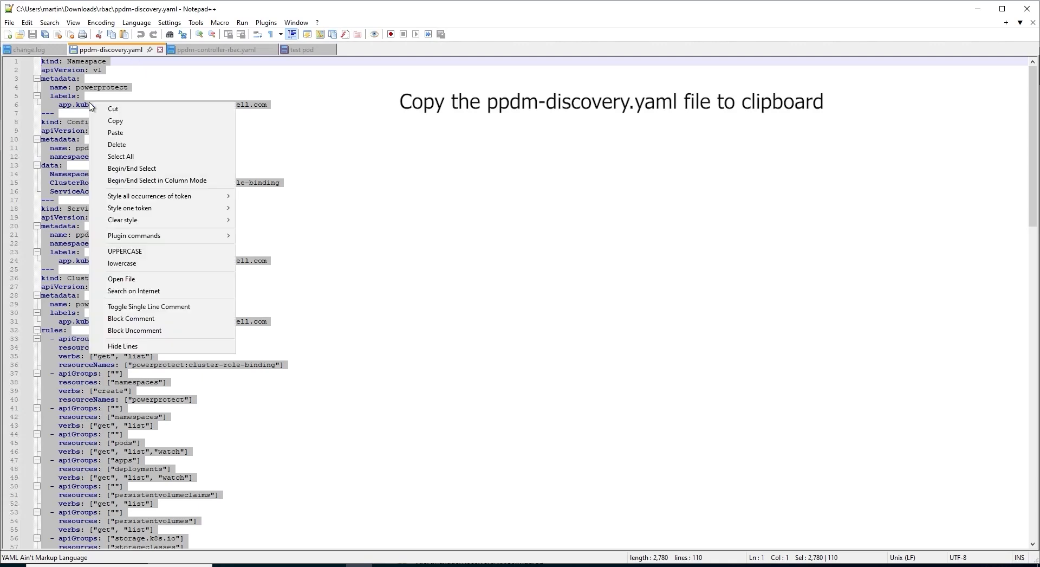
{"action": "left_click", "coordinate": [124, 126]}
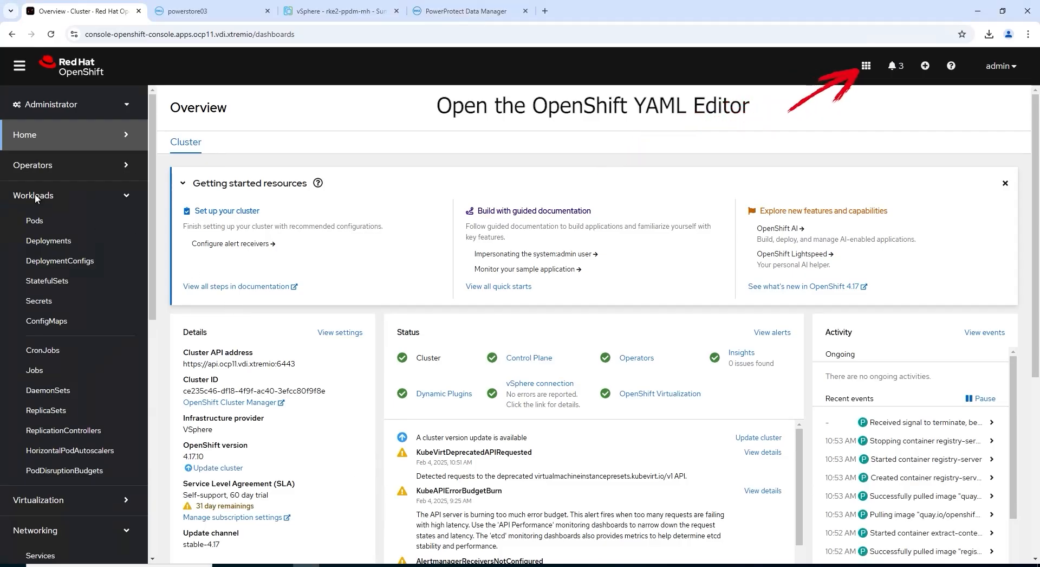
{"action": "left_click", "coordinate": [925, 66]}
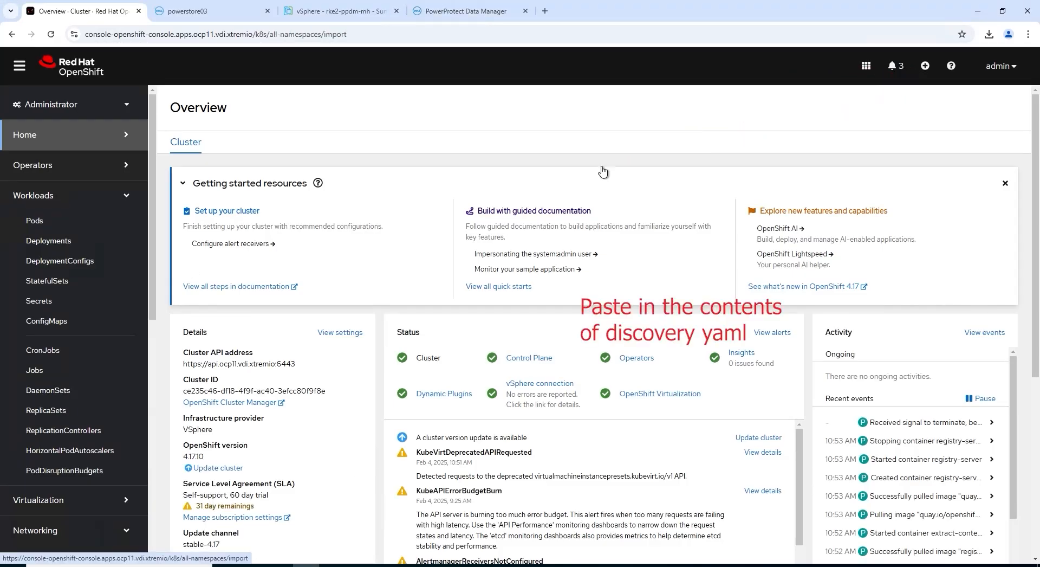
{"action": "key", "text": "ctrl+v"}
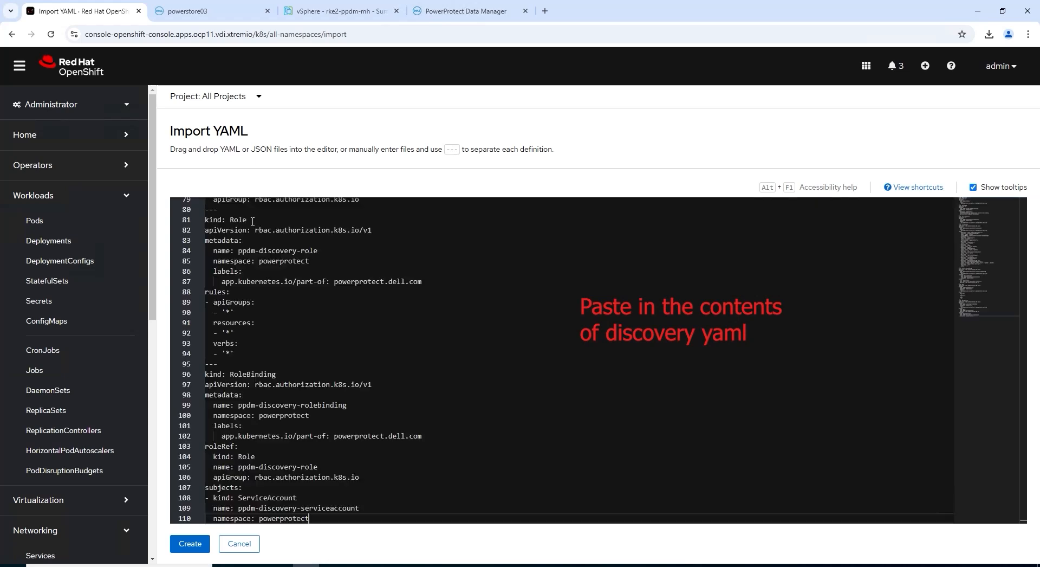
Step: Review the pasted discovery YAML and create its resources in OpenShift
{"action": "scroll", "coordinate": [426, 420], "scroll_direction": "up", "scroll_amount": 11}
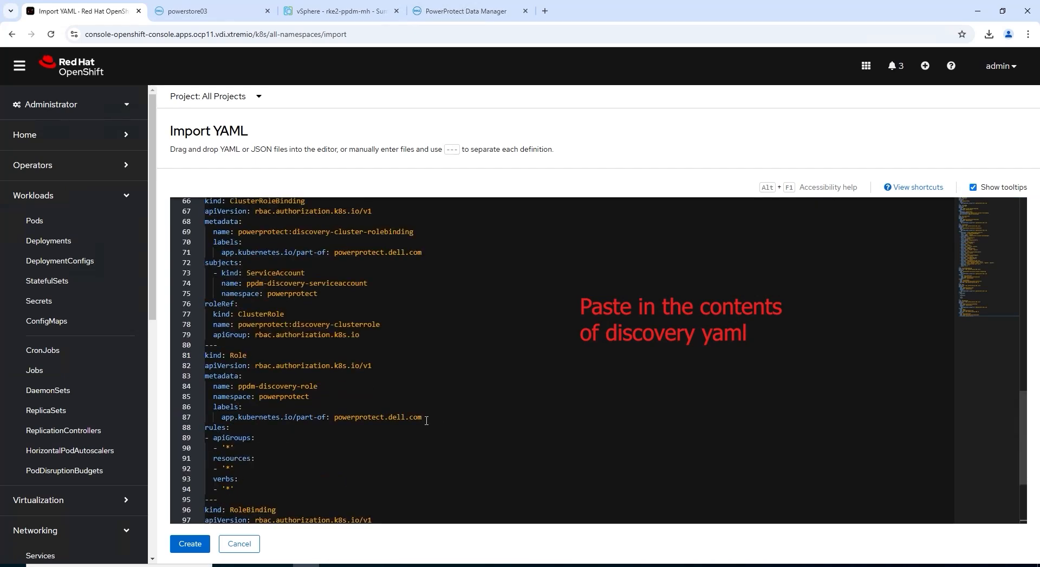
{"action": "scroll", "coordinate": [427, 421], "scroll_direction": "up", "scroll_amount": 5}
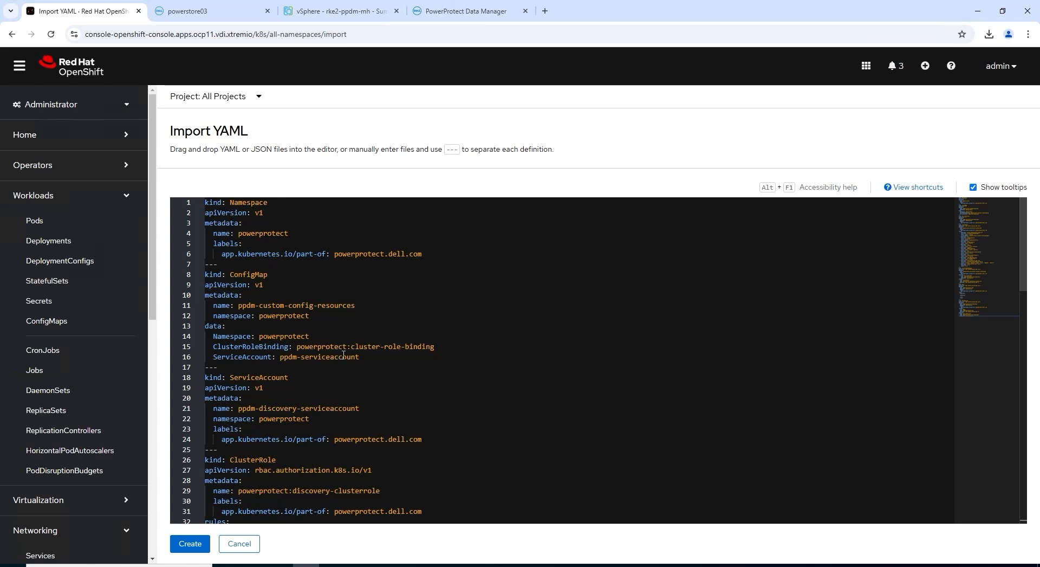
{"action": "scroll", "coordinate": [362, 394], "scroll_direction": "down", "scroll_amount": 5}
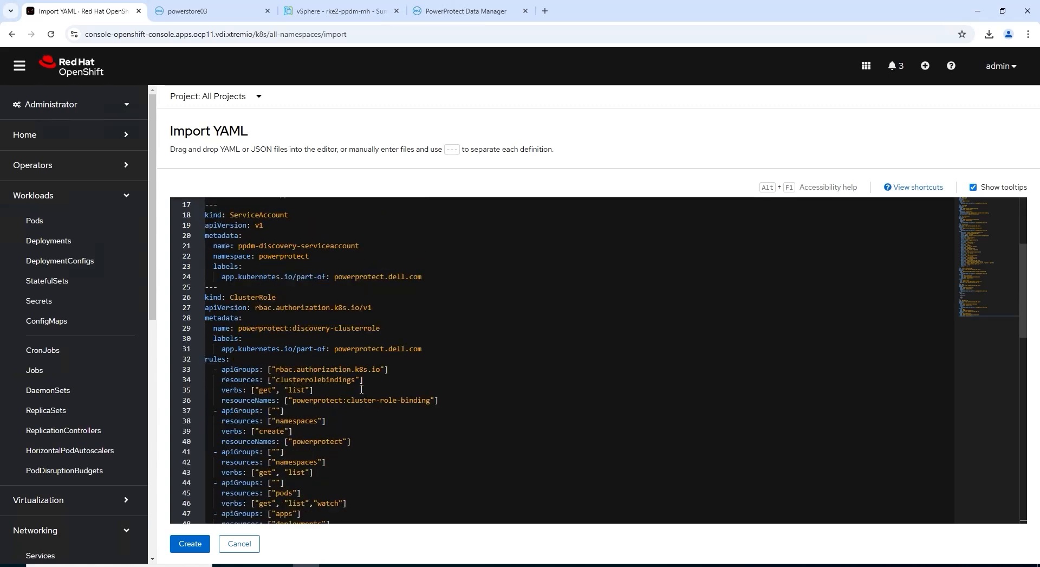
{"action": "scroll", "coordinate": [360, 391], "scroll_direction": "down", "scroll_amount": 3}
{"action": "scroll", "coordinate": [358, 396], "scroll_direction": "down", "scroll_amount": 3}
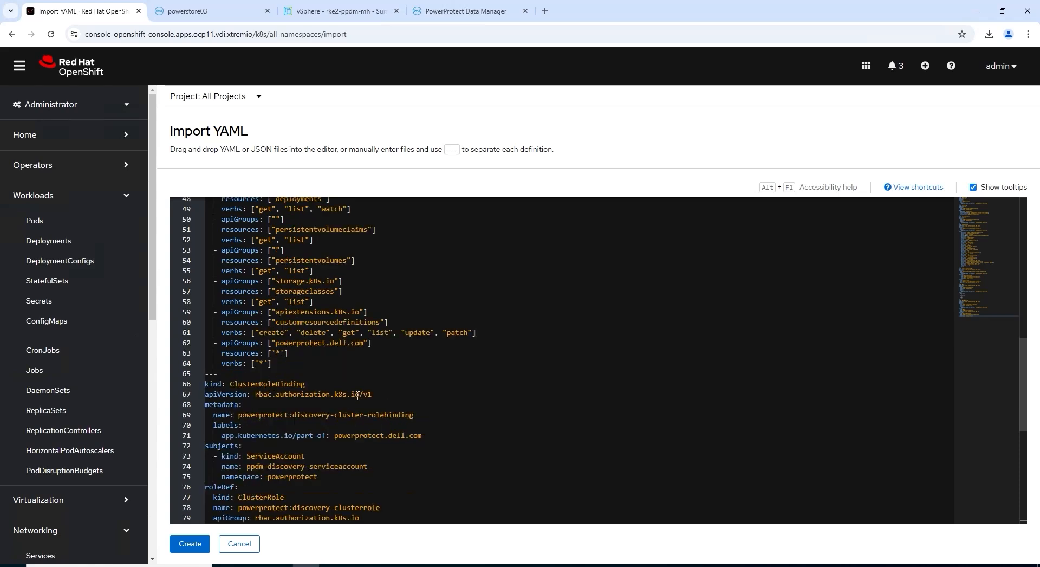
{"action": "left_click", "coordinate": [190, 544]}
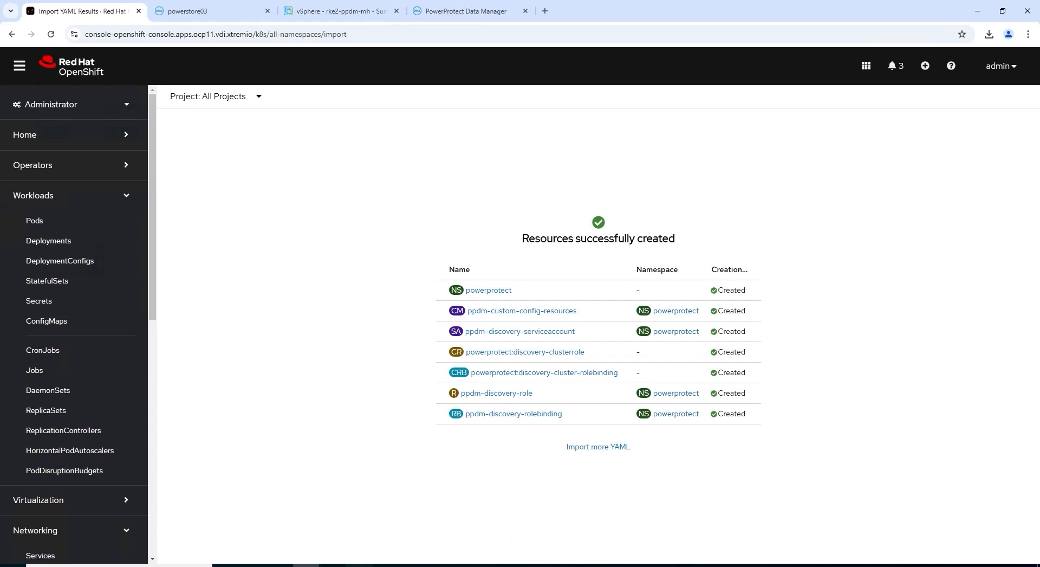
Step: Switch to Notepad++, review the selected ppdm-controller-rbac.yaml from start to end and copy its entire contents
{"action": "left_click", "coordinate": [360, 565]}
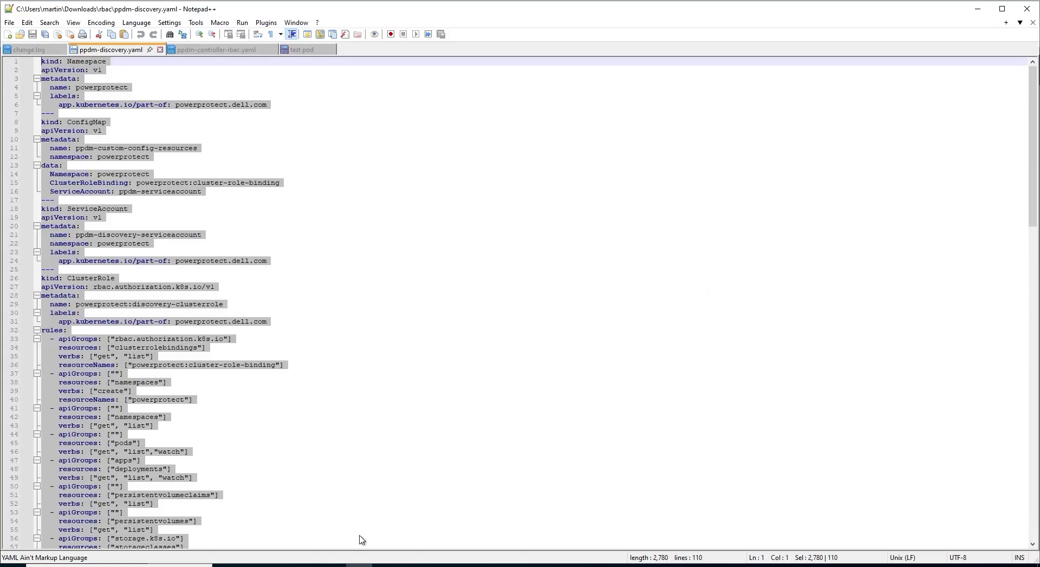
{"action": "left_click", "coordinate": [226, 50]}
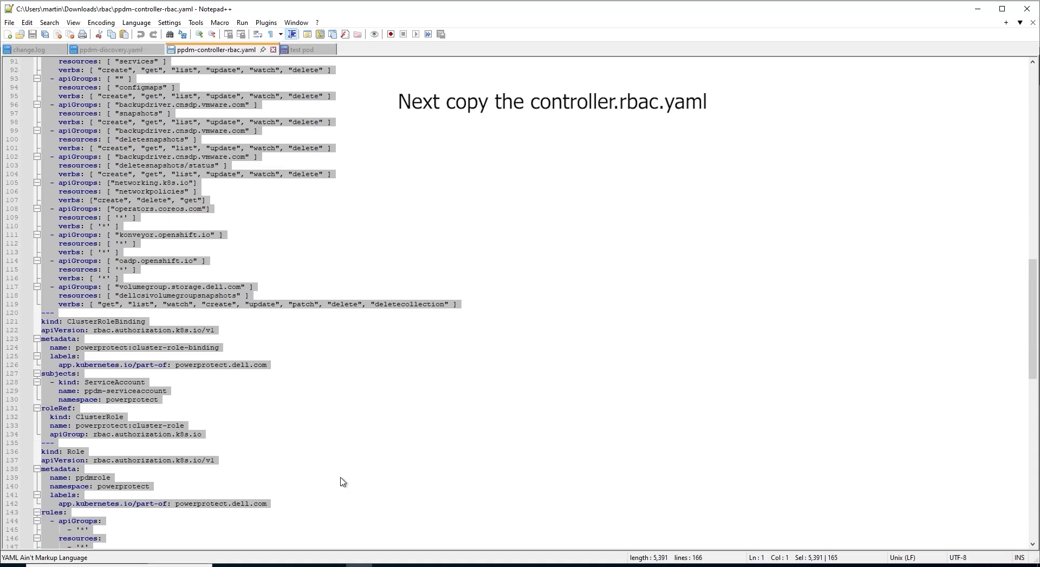
{"action": "scroll", "coordinate": [342, 482], "scroll_direction": "up", "scroll_amount": 20}
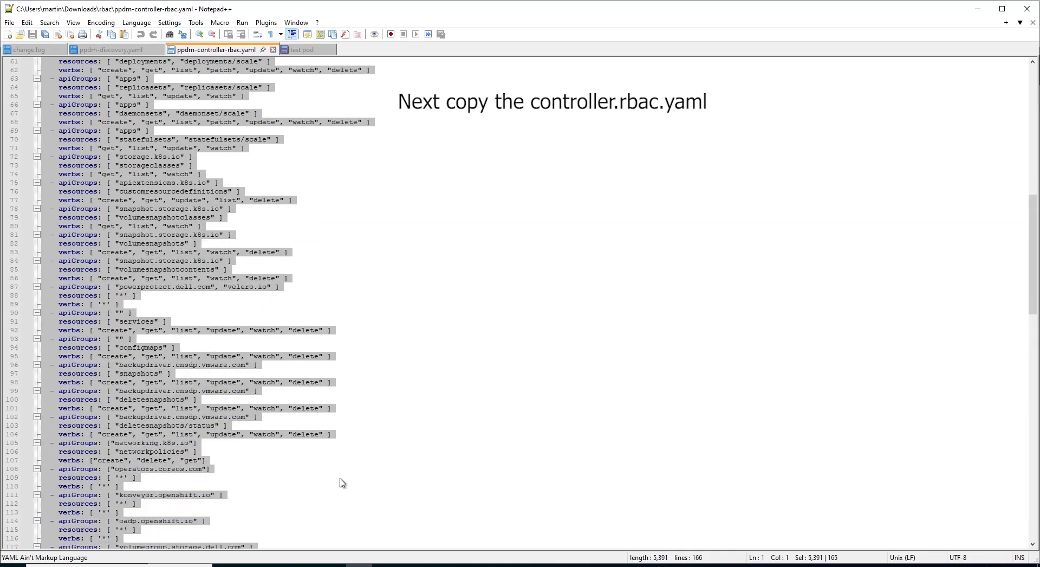
{"action": "scroll", "coordinate": [342, 482], "scroll_direction": "up", "scroll_amount": 5}
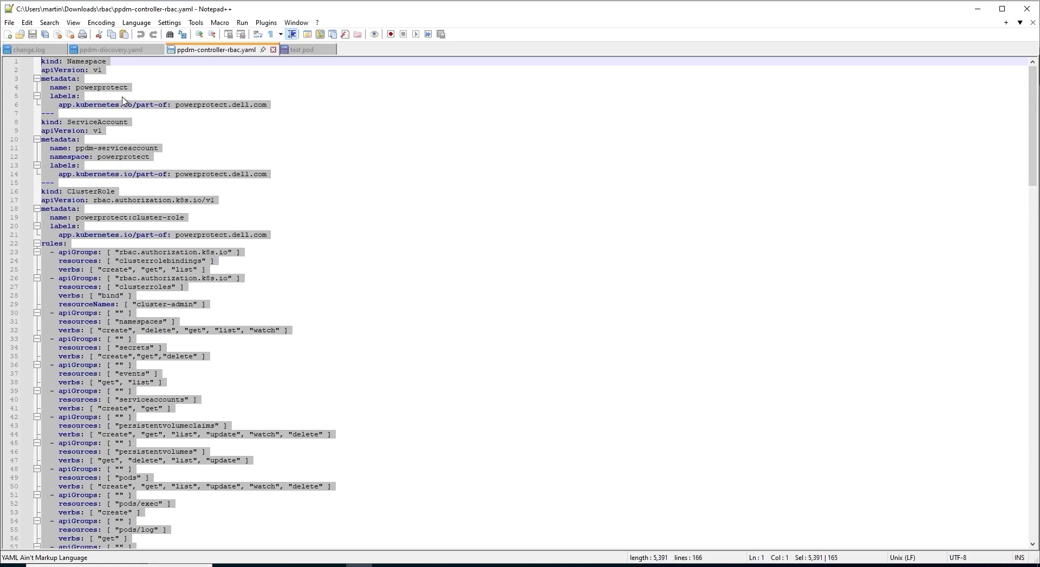
{"action": "scroll", "coordinate": [168, 288], "scroll_direction": "down", "scroll_amount": 8}
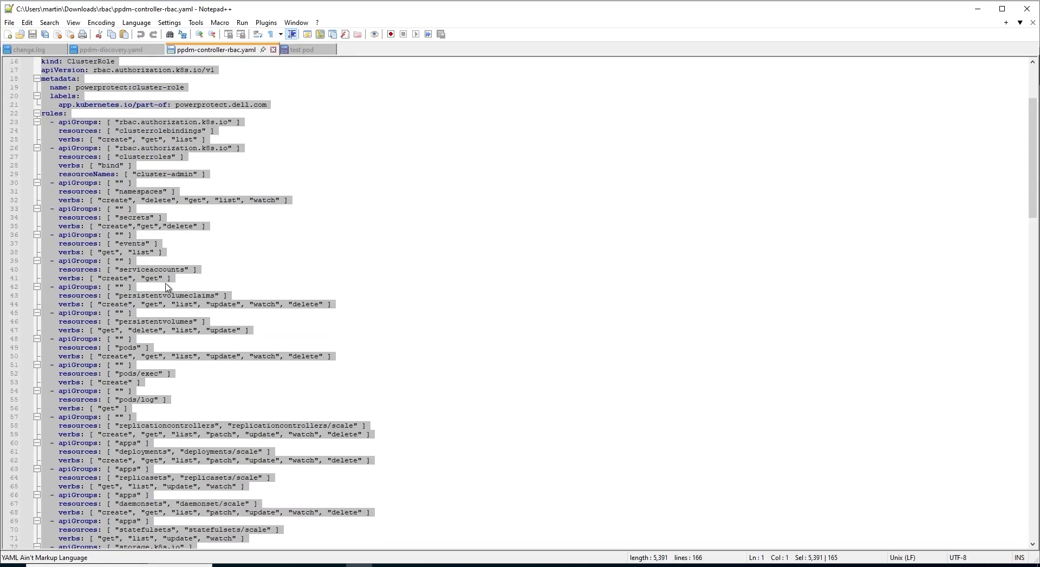
{"action": "scroll", "coordinate": [168, 287], "scroll_direction": "down", "scroll_amount": 8}
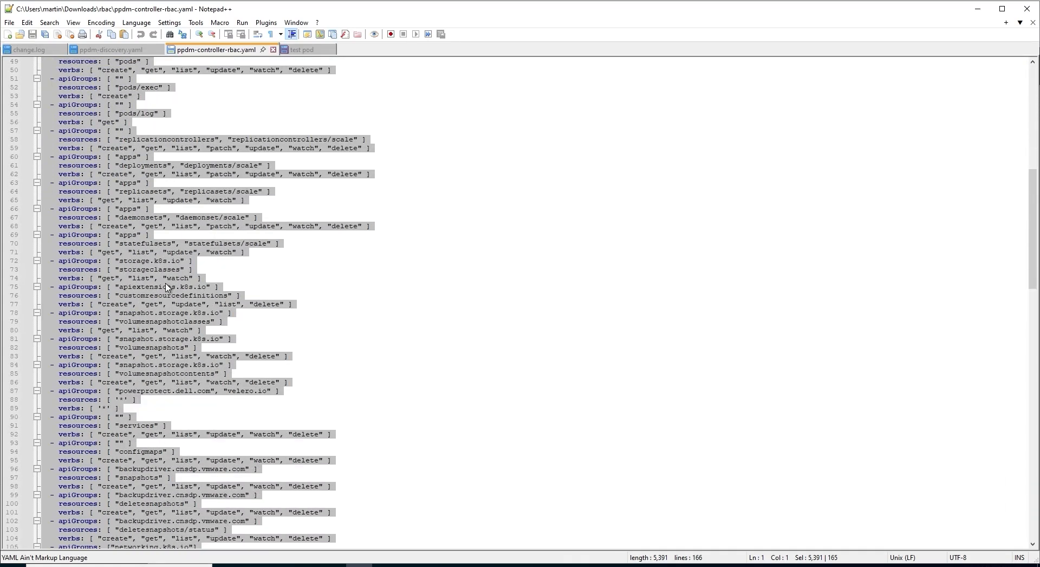
{"action": "scroll", "coordinate": [168, 287], "scroll_direction": "down", "scroll_amount": 13}
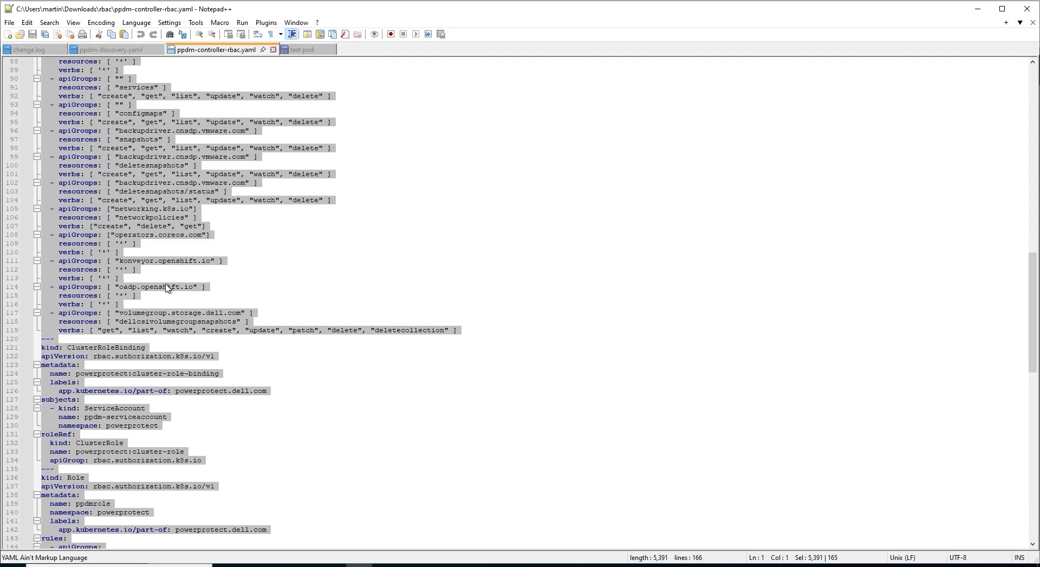
{"action": "scroll", "coordinate": [167, 289], "scroll_direction": "down", "scroll_amount": 8}
{"action": "scroll", "coordinate": [152, 310], "scroll_direction": "down", "scroll_amount": 4}
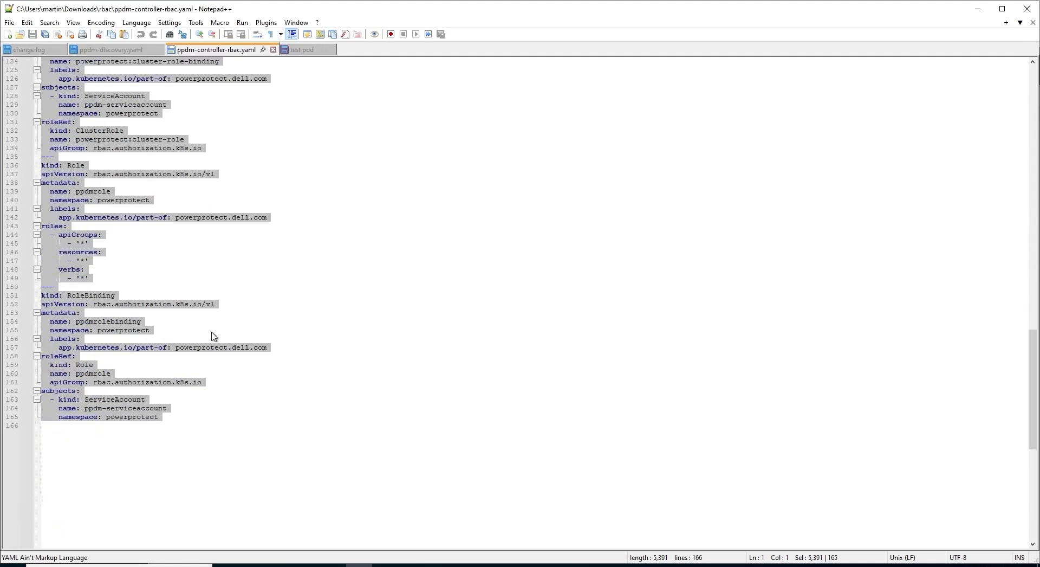
{"action": "right_click", "coordinate": [135, 382]}
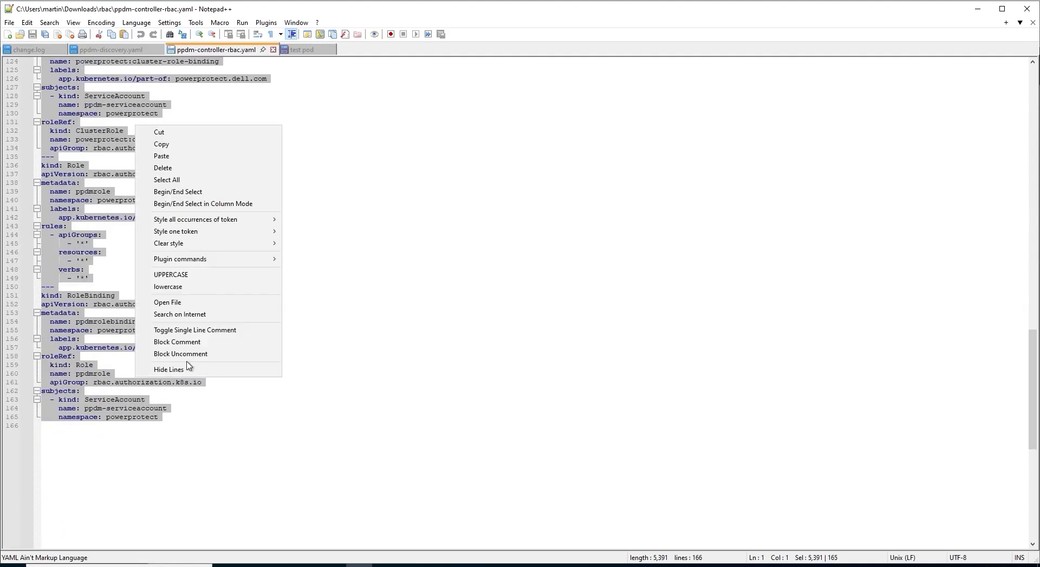
{"action": "left_click", "coordinate": [190, 145]}
Step: Switch to OpenShift, paste the controller RBAC YAML into the YAML import editor and create its resources in the powerprotect project
{"action": "key", "text": "alt+Tab"}
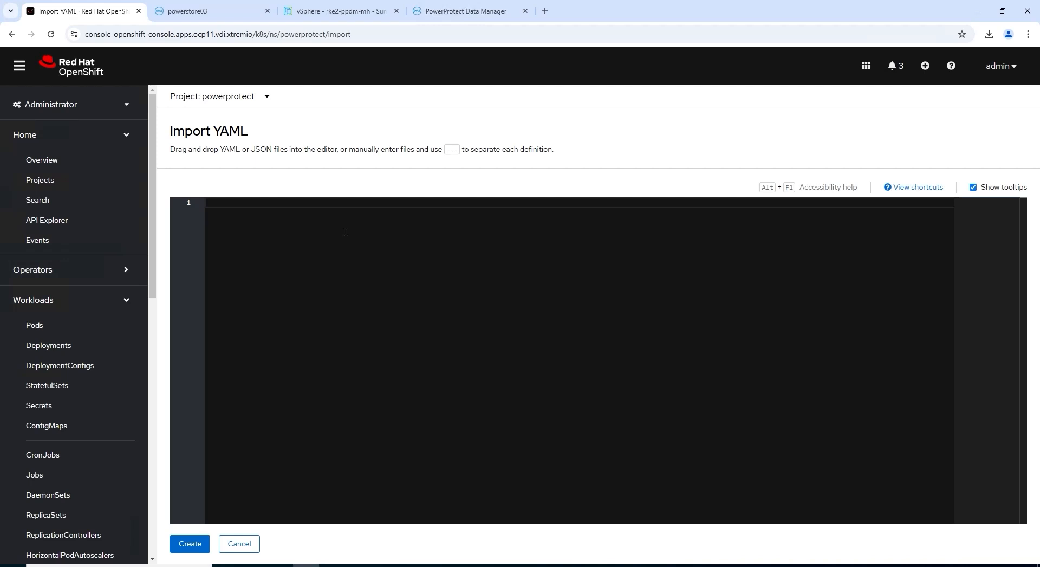
{"action": "key", "text": "ctrl+v"}
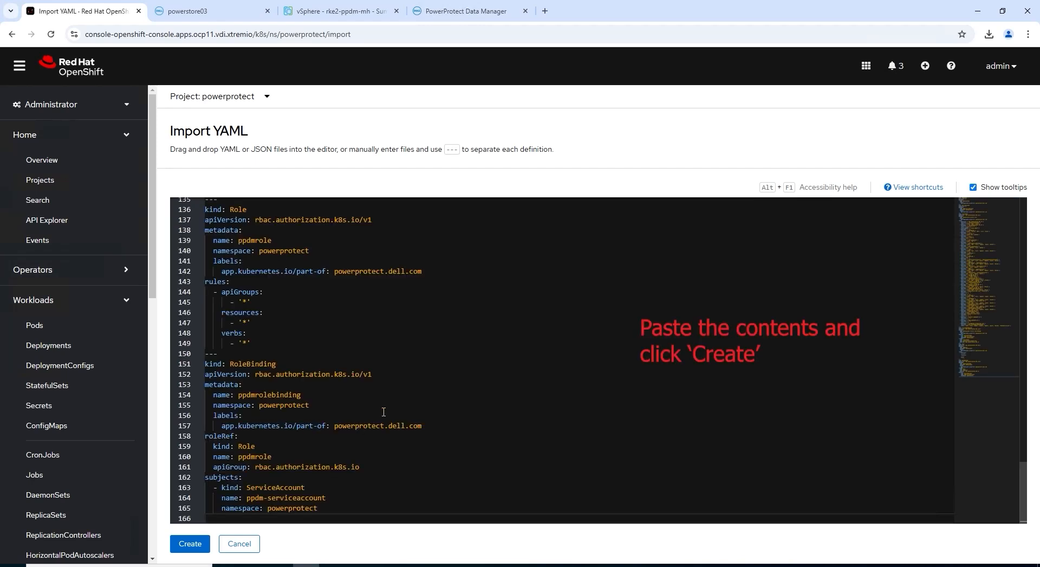
{"action": "scroll", "coordinate": [384, 412], "scroll_direction": "up", "scroll_amount": 6}
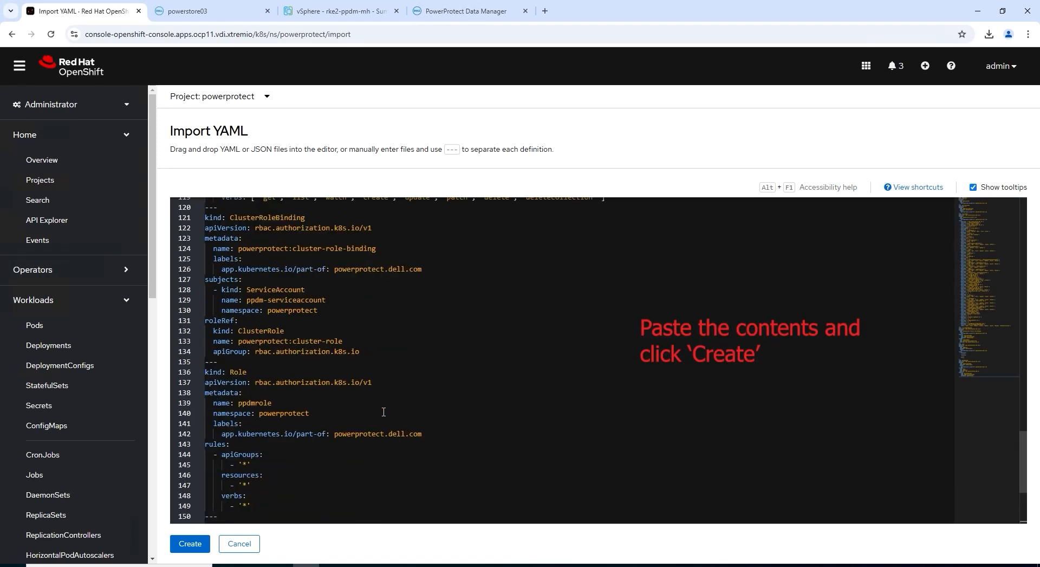
{"action": "left_click", "coordinate": [191, 544]}
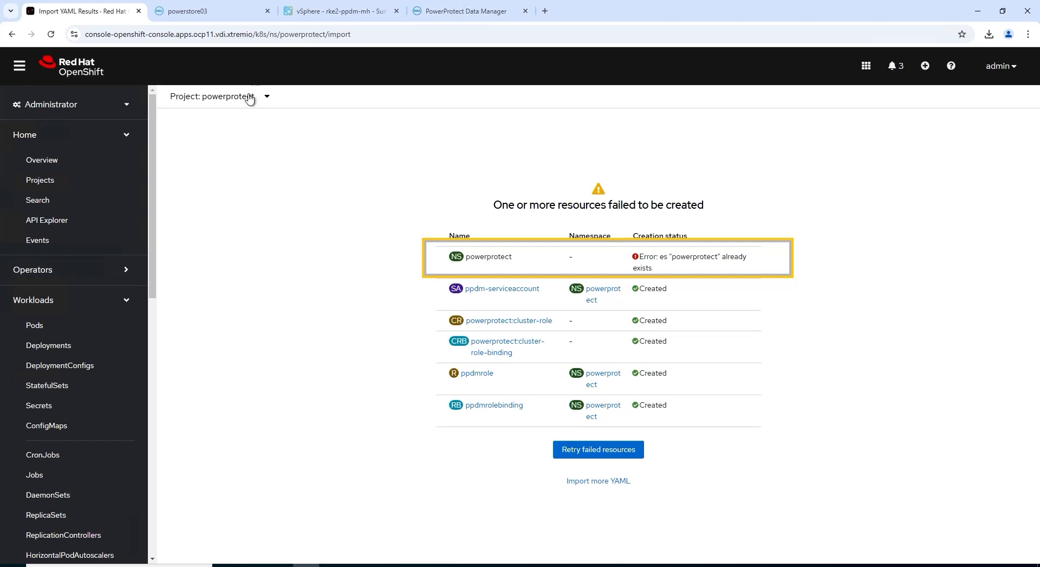
Step: In the README, copy the ppdm-discovery-serviceaccount-token secret definition from the apiVersion line through the type line, excluding EOF
{"action": "mouse_move", "coordinate": [386, 565]}
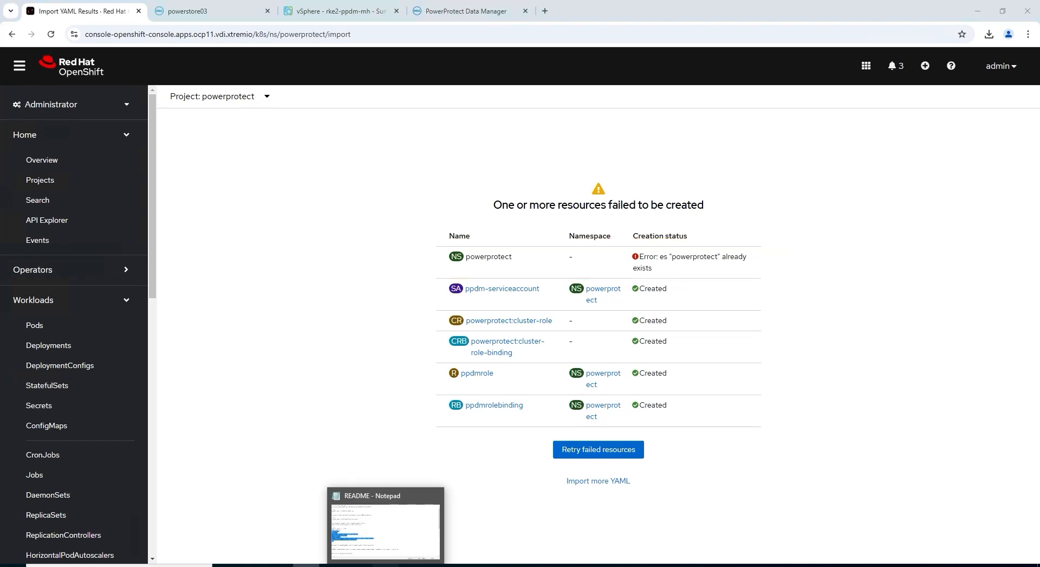
{"action": "left_click", "coordinate": [386, 565]}
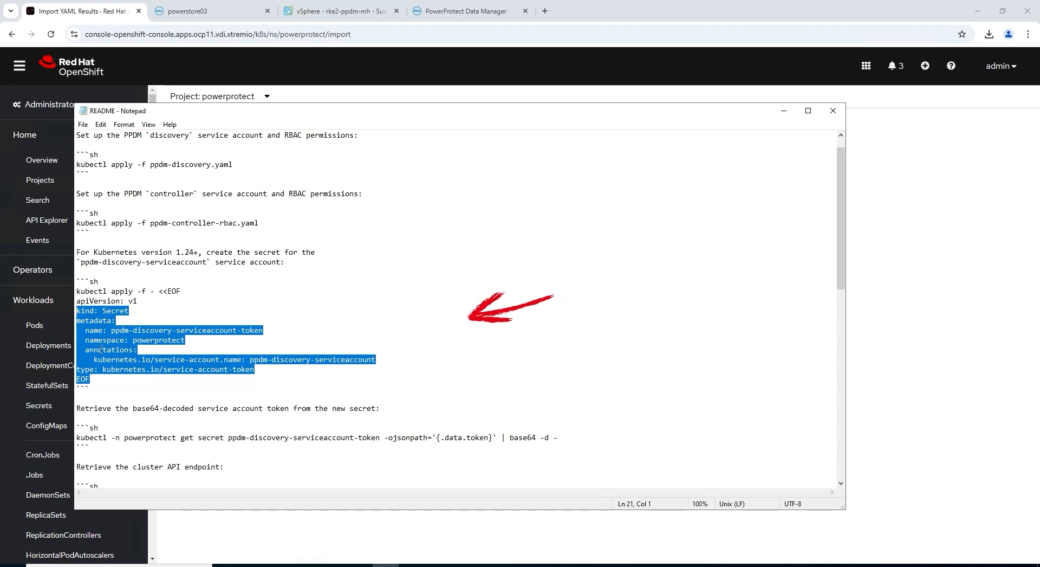
{"action": "left_click", "coordinate": [103, 378]}
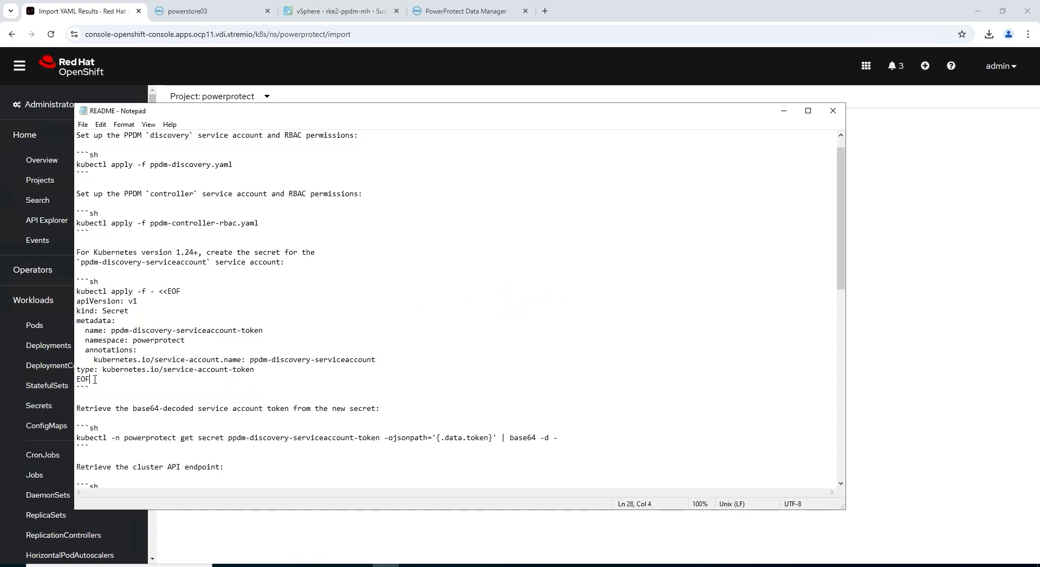
{"action": "left_click_drag", "start_coordinate": [288, 371], "coordinate": [64, 300]}
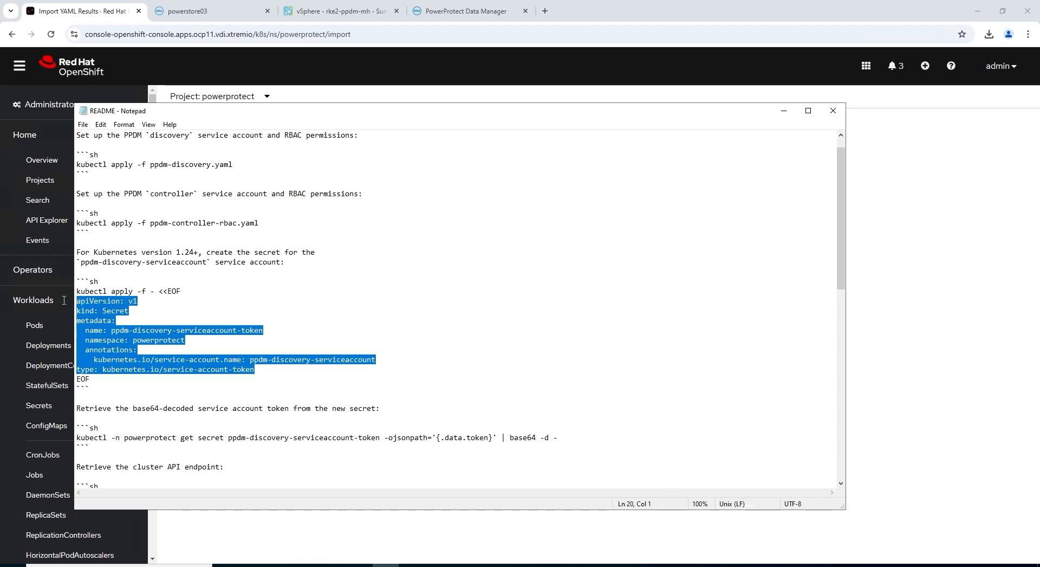
{"action": "right_click", "coordinate": [109, 302]}
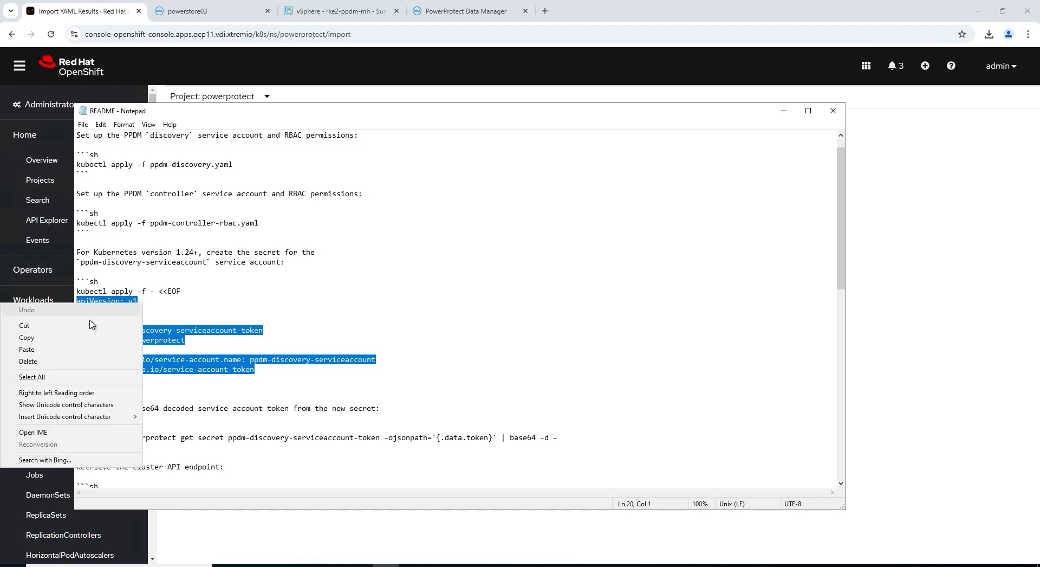
{"action": "left_click", "coordinate": [56, 340]}
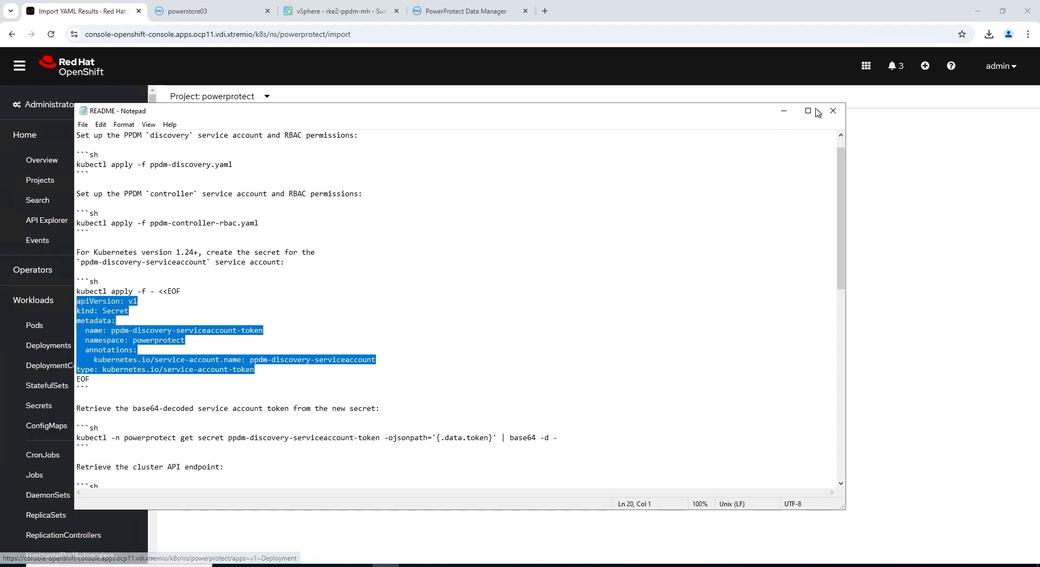
Step: Minimize the README, import the copied secret definition as more YAML in OpenShift and create the ppdm-discovery-serviceaccount-token secret
{"action": "left_click", "coordinate": [783, 111]}
{"action": "left_click", "coordinate": [602, 481]}
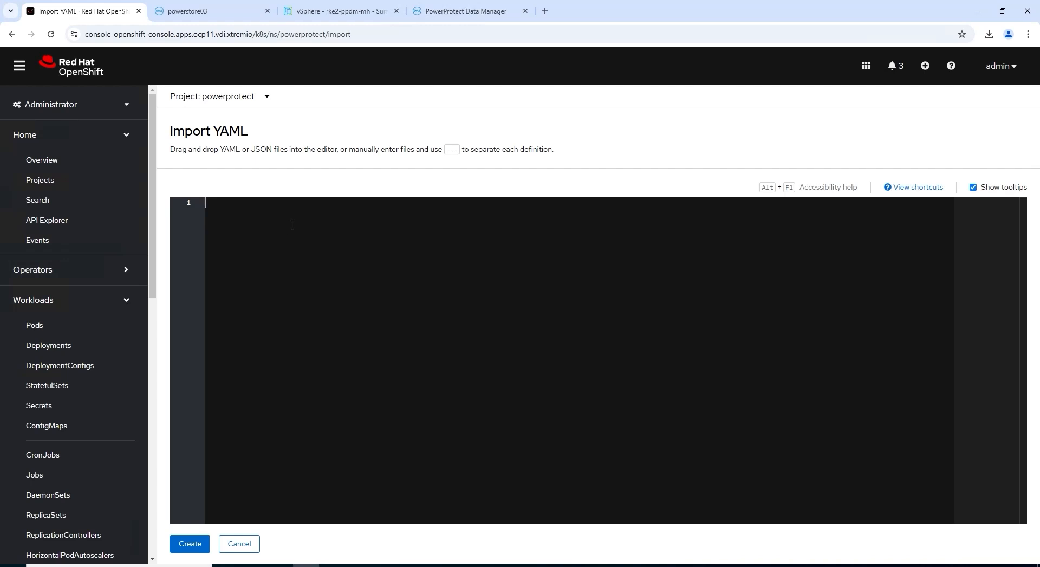
{"action": "key", "text": "ctrl+v"}
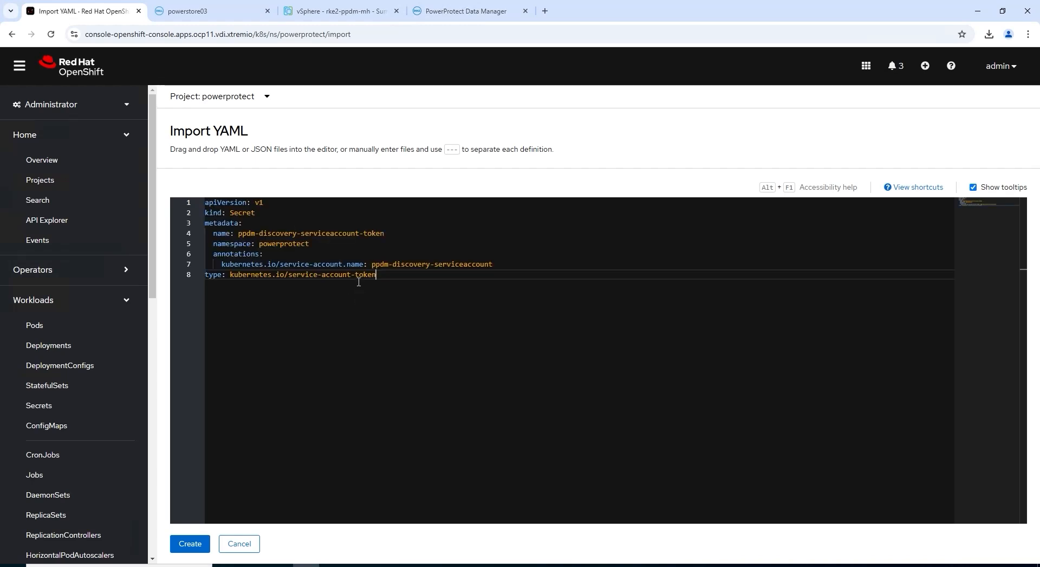
{"action": "left_click", "coordinate": [196, 545]}
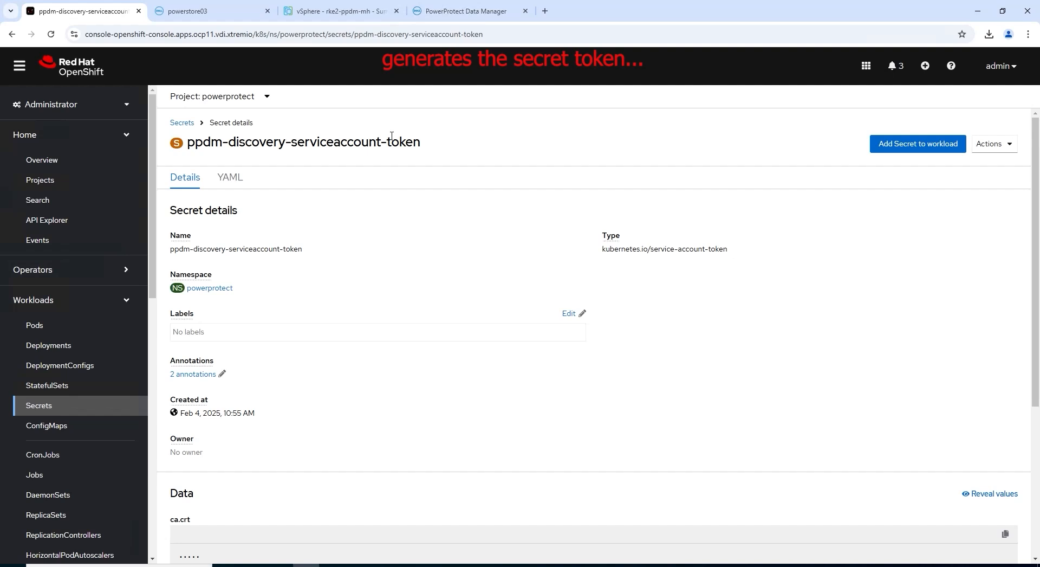
Step: Reveal the values of the ppdm-discovery-serviceaccount-token secret and copy its token
{"action": "scroll", "coordinate": [710, 368], "scroll_direction": "down", "scroll_amount": 2}
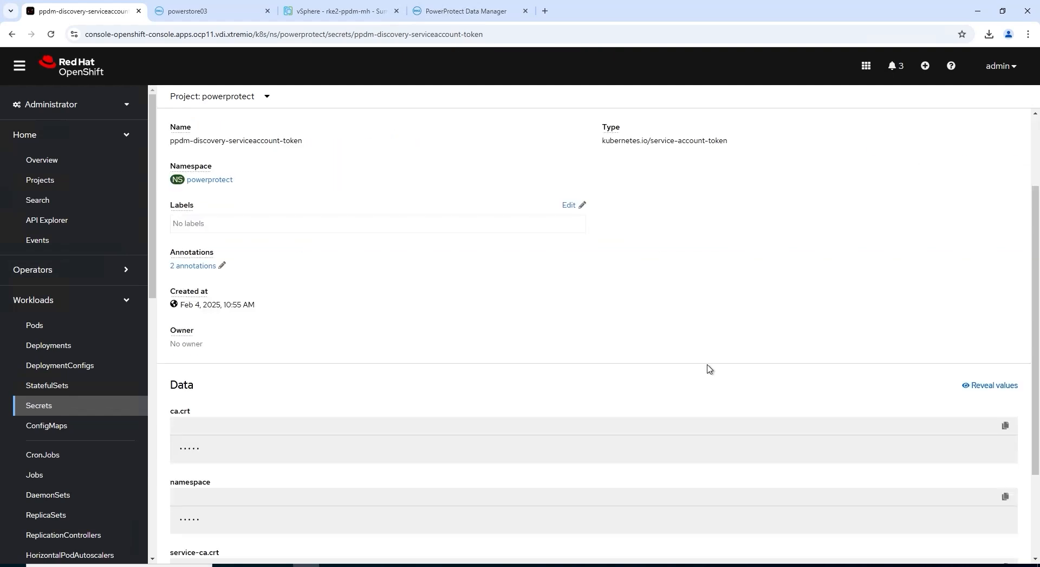
{"action": "scroll", "coordinate": [710, 368], "scroll_direction": "down", "scroll_amount": 2}
{"action": "left_click", "coordinate": [997, 277]}
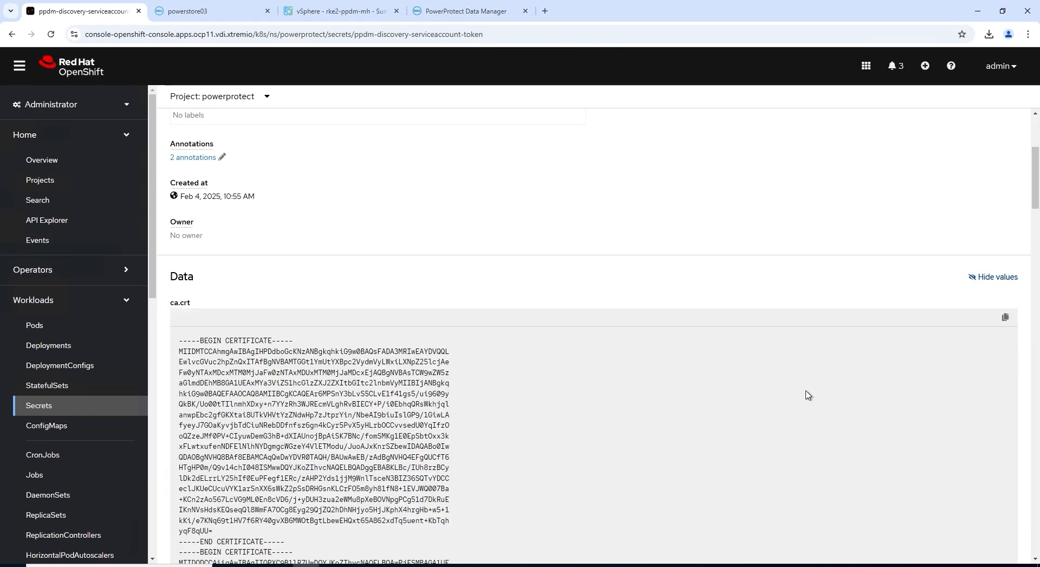
{"action": "scroll", "coordinate": [809, 396], "scroll_direction": "down", "scroll_amount": 20}
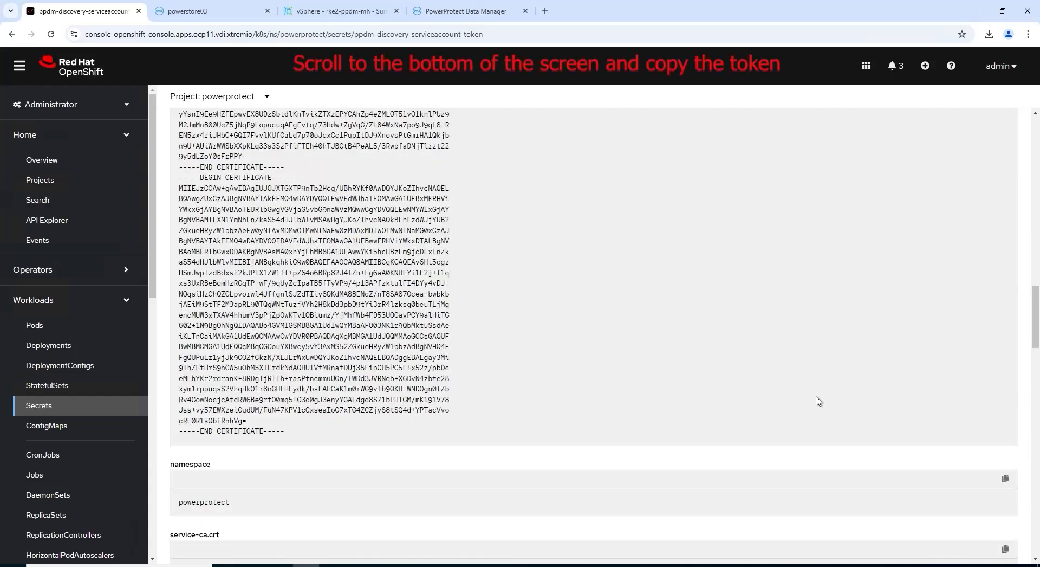
{"action": "scroll", "coordinate": [820, 401], "scroll_direction": "down", "scroll_amount": 15}
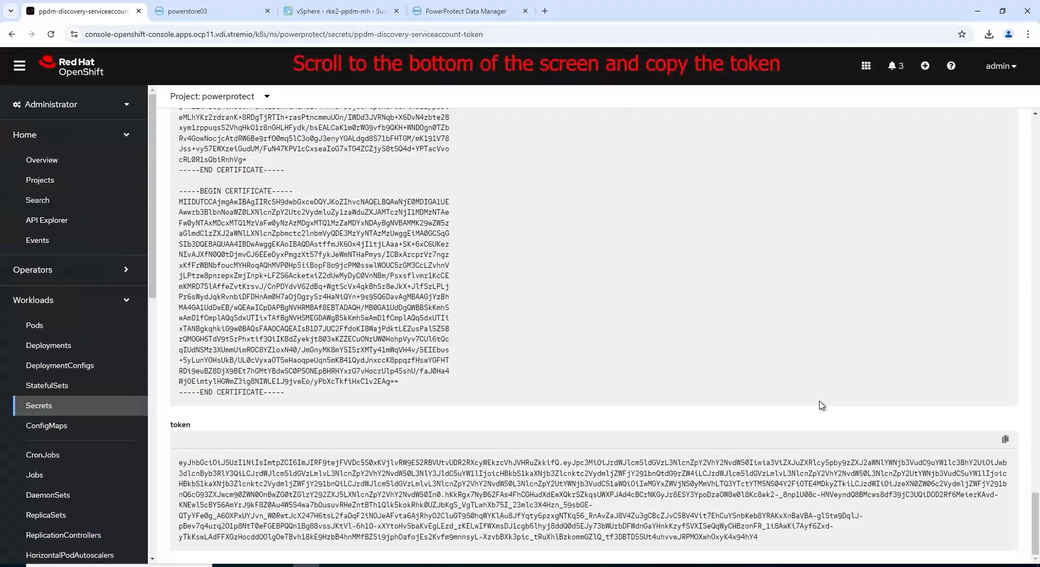
{"action": "left_click", "coordinate": [1005, 440]}
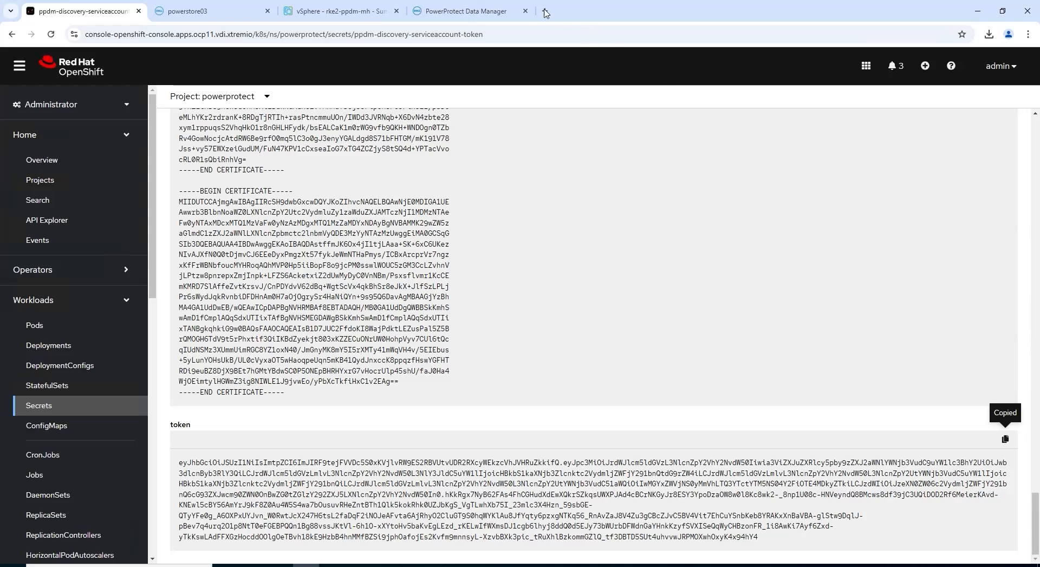
{"action": "left_click", "coordinate": [460, 12]}
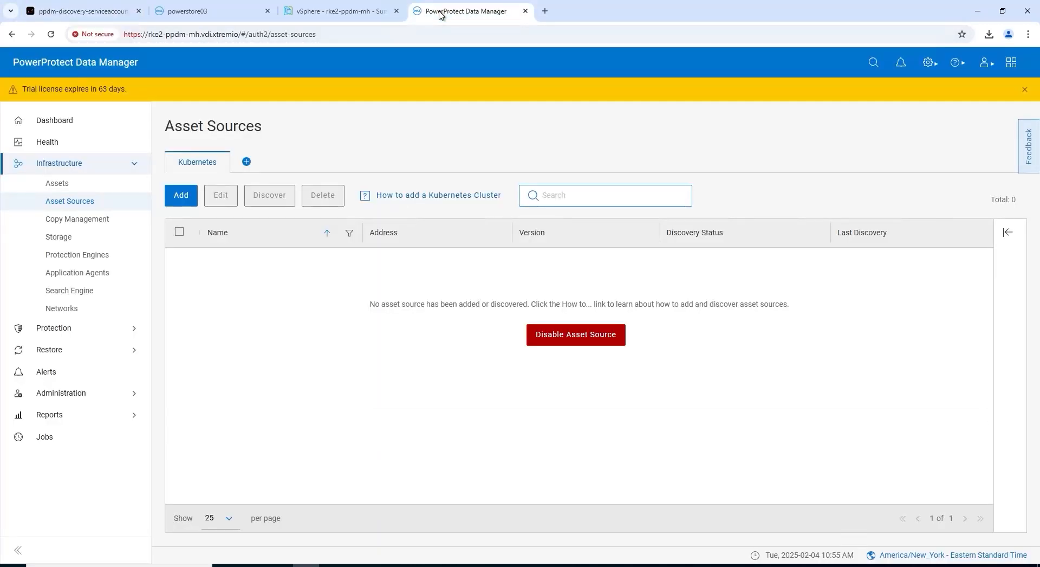
{"action": "left_click", "coordinate": [182, 196]}
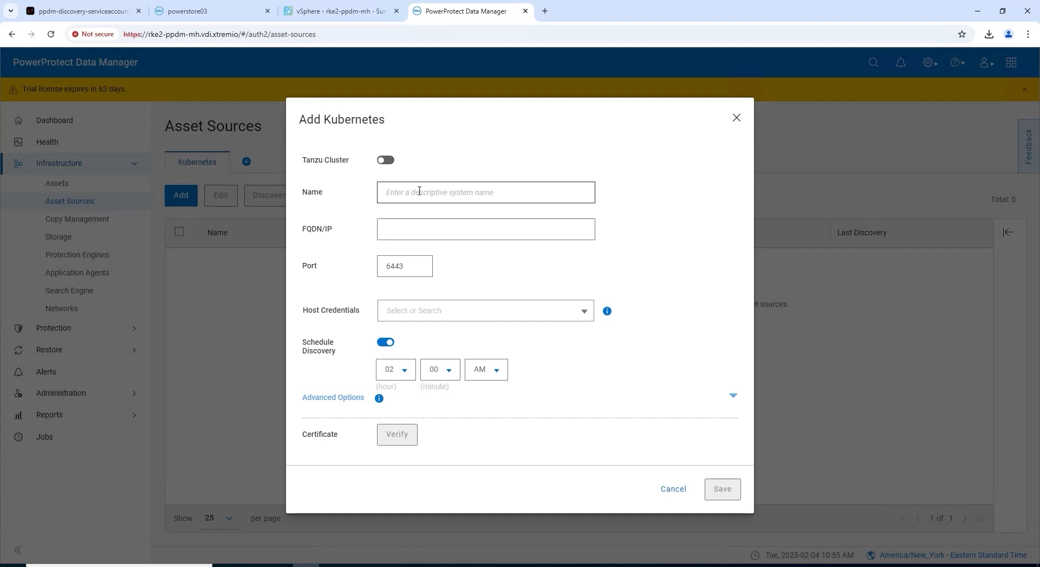
{"action": "left_click", "coordinate": [419, 191]}
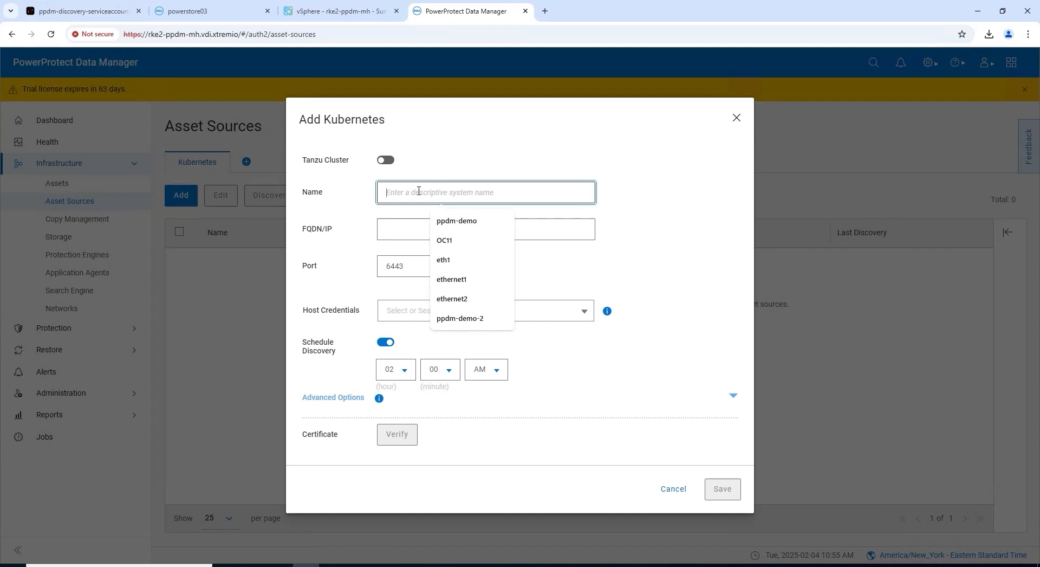
{"action": "left_click", "coordinate": [459, 246]}
{"action": "left_click", "coordinate": [395, 229]}
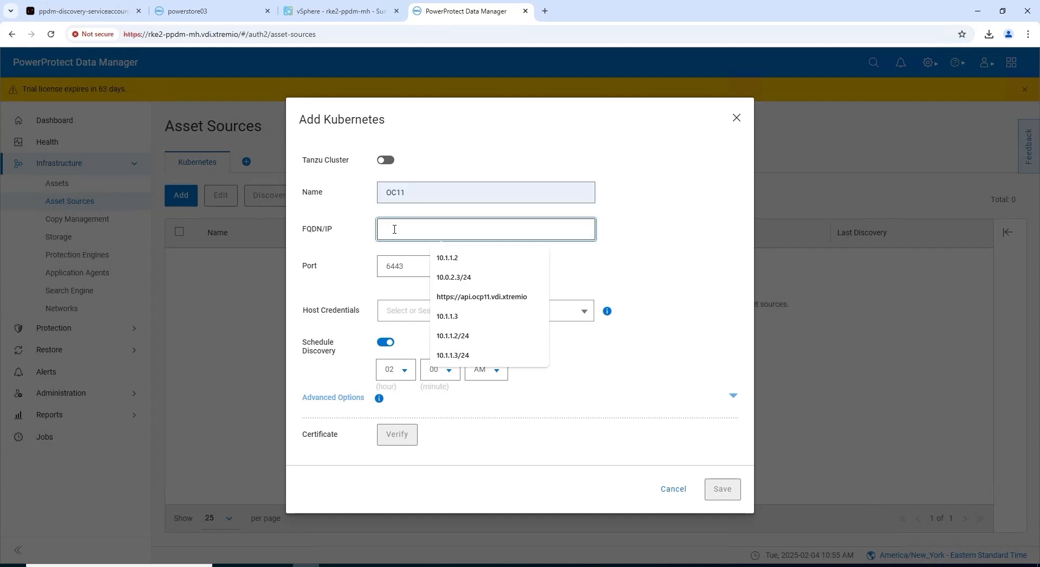
{"action": "left_click", "coordinate": [459, 296]}
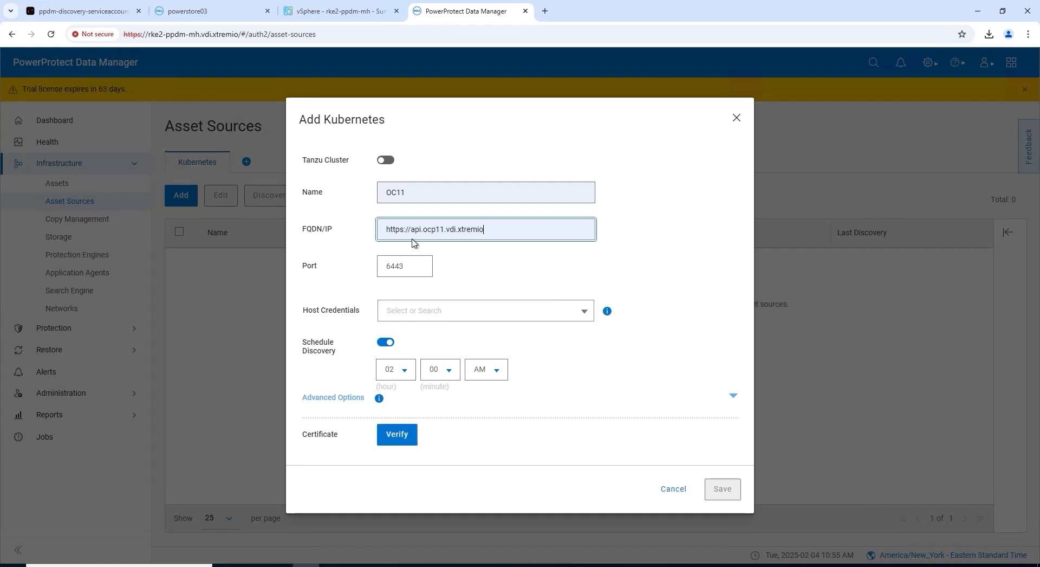
{"action": "left_click_drag", "start_coordinate": [411, 230], "coordinate": [338, 233]}
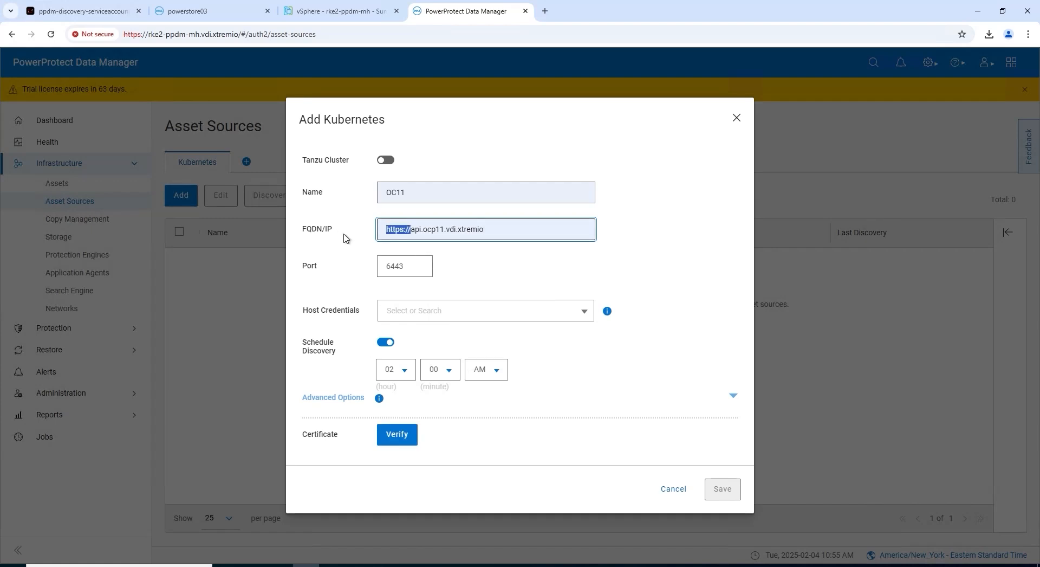
{"action": "key", "text": "BackSpace"}
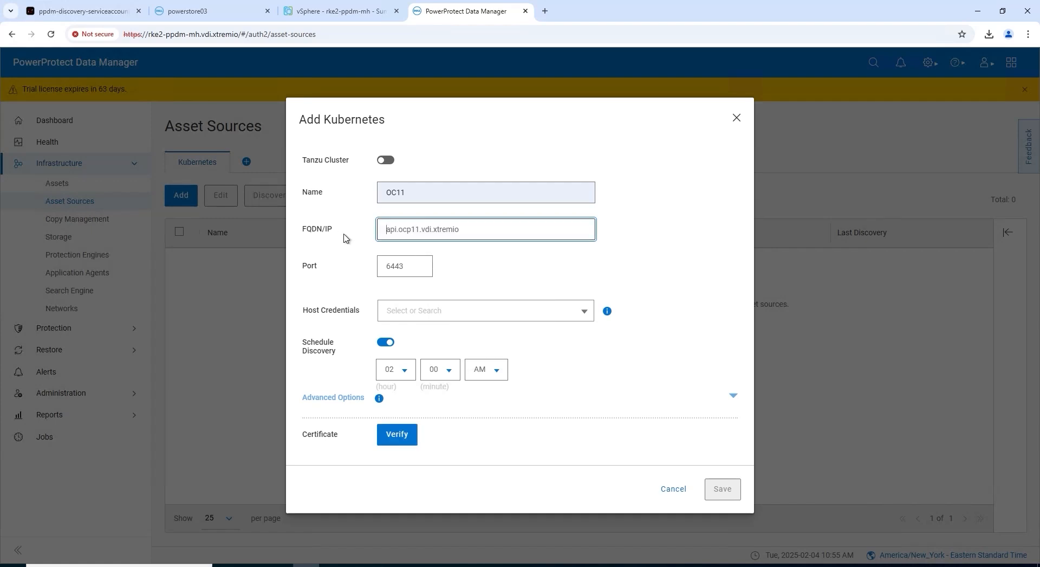
Step: Add Kubernetes host credentials named oc11cred, paste the copied service account token, reveal it for checking and save the credentials
{"action": "left_click", "coordinate": [586, 318]}
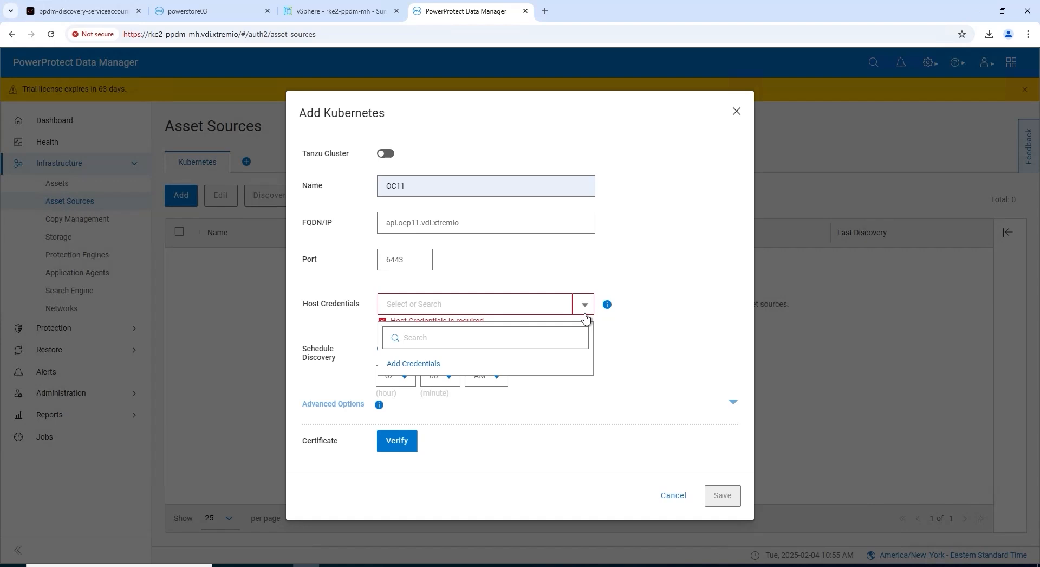
{"action": "left_click", "coordinate": [406, 365]}
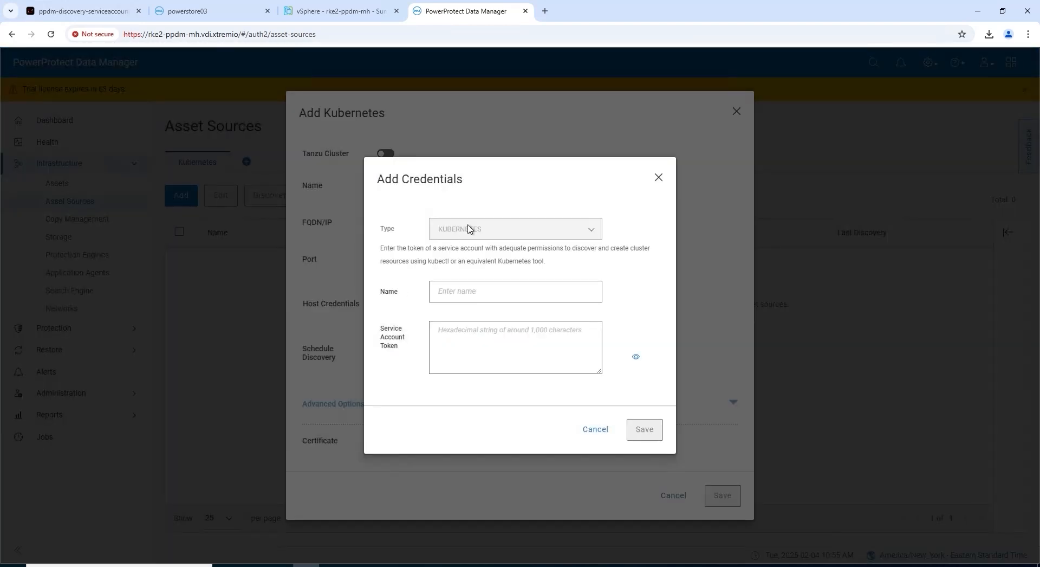
{"action": "left_click", "coordinate": [453, 295]}
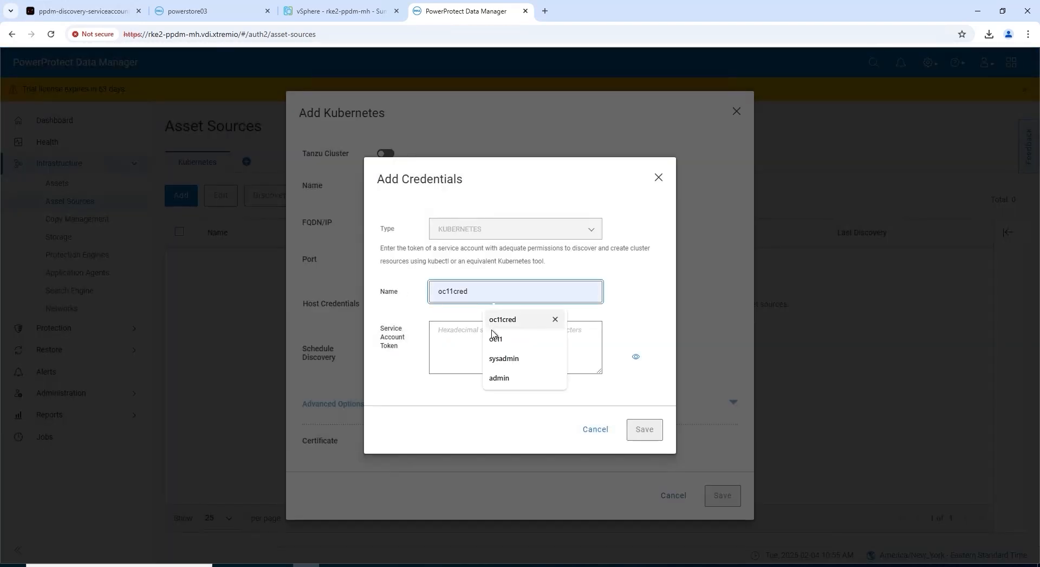
{"action": "left_click", "coordinate": [501, 324]}
{"action": "left_click", "coordinate": [474, 328]}
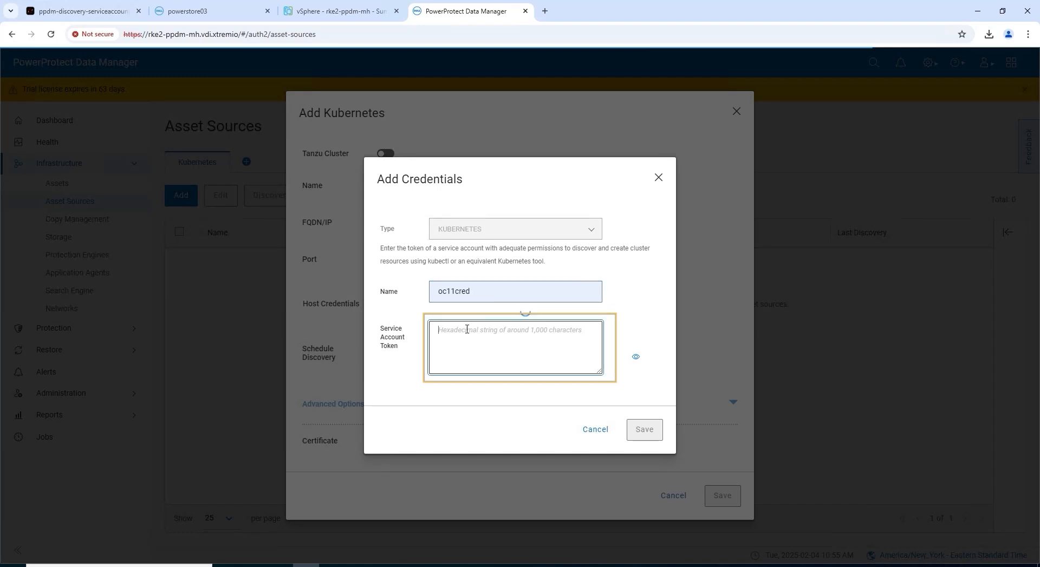
{"action": "key", "text": "ctrl+v"}
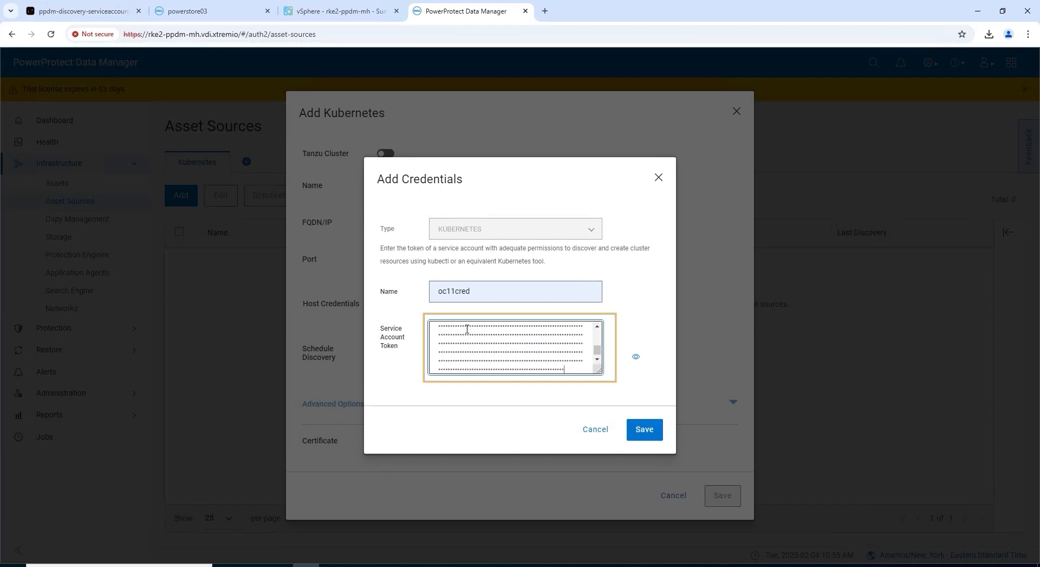
{"action": "left_click", "coordinate": [637, 359]}
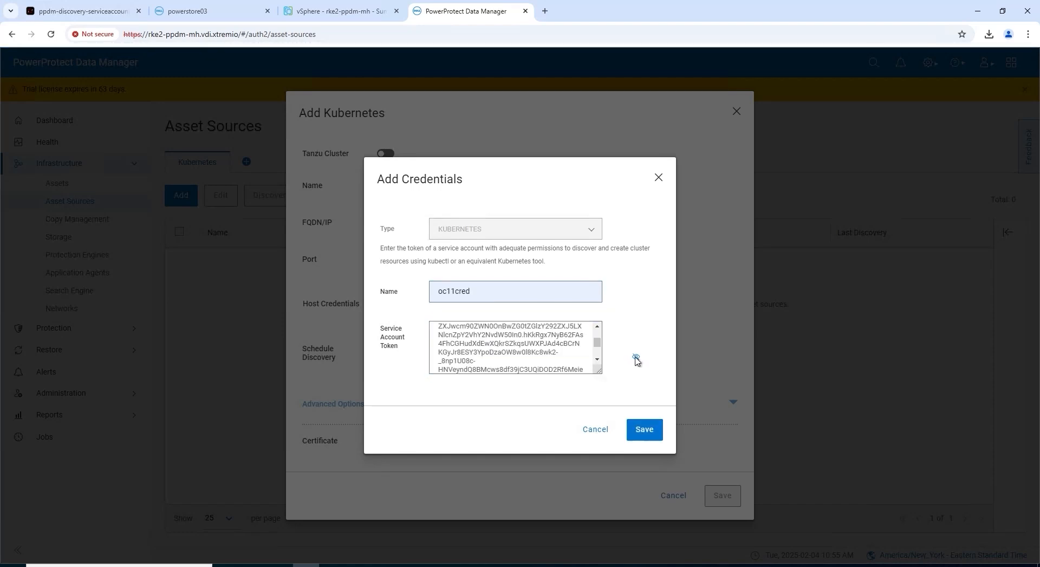
{"action": "left_click", "coordinate": [645, 436]}
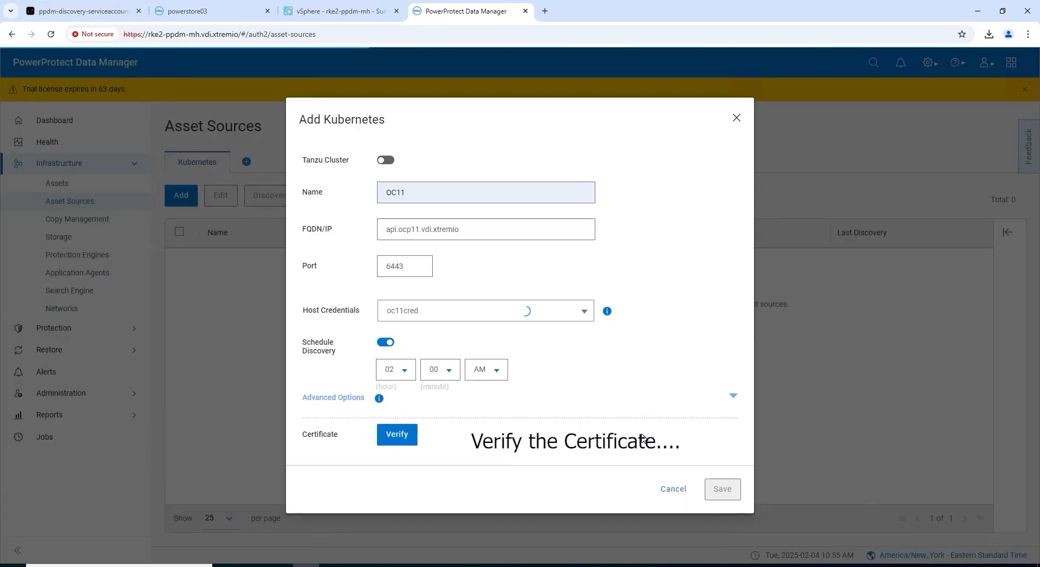
Step: Verify and accept the api.ocp11.vdi.xtremio certificate, and save the OC11 Kubernetes asset source
{"action": "left_click", "coordinate": [399, 434]}
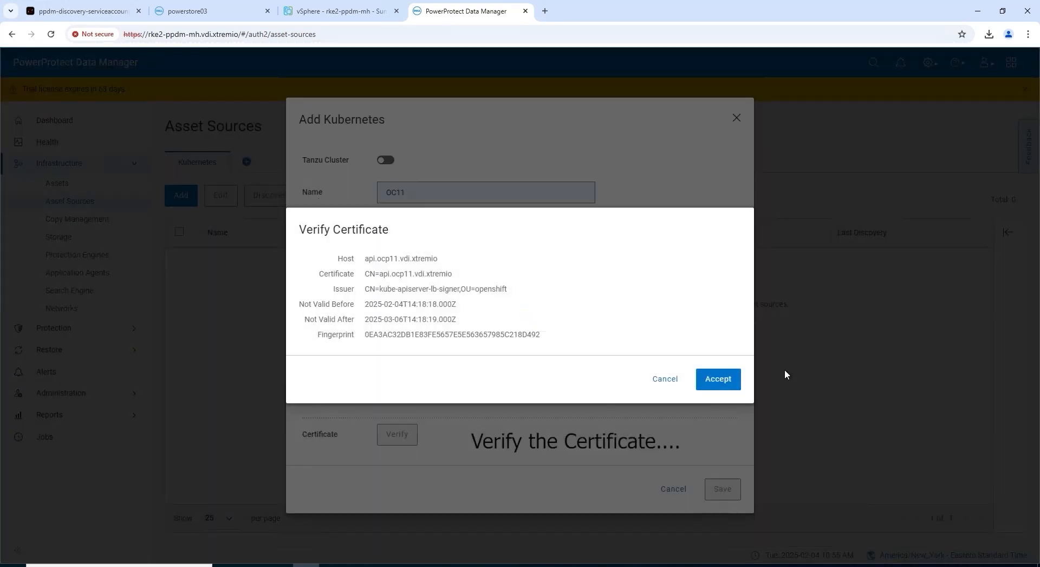
{"action": "left_click", "coordinate": [721, 381]}
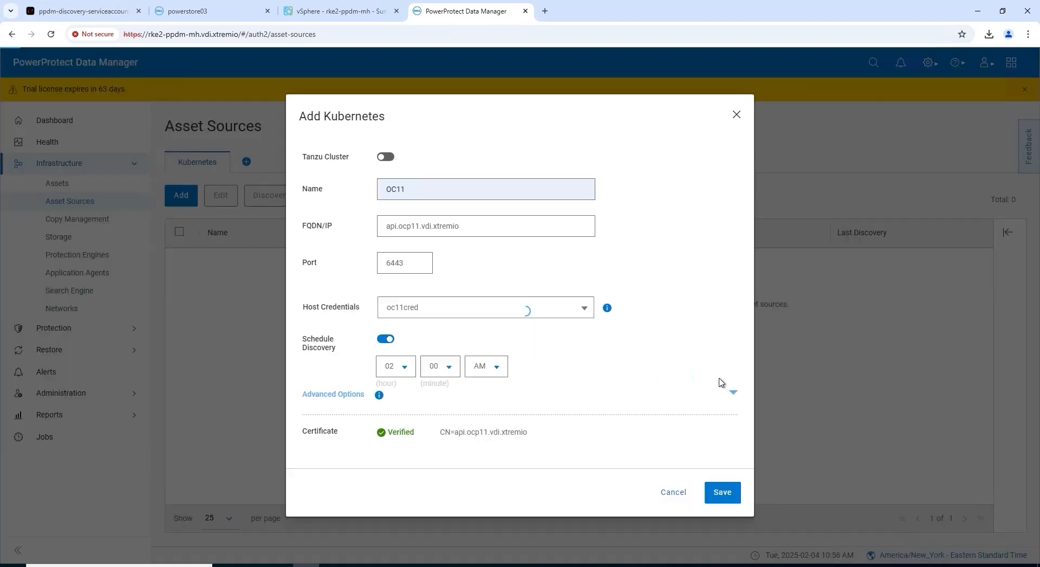
{"action": "left_click", "coordinate": [723, 493]}
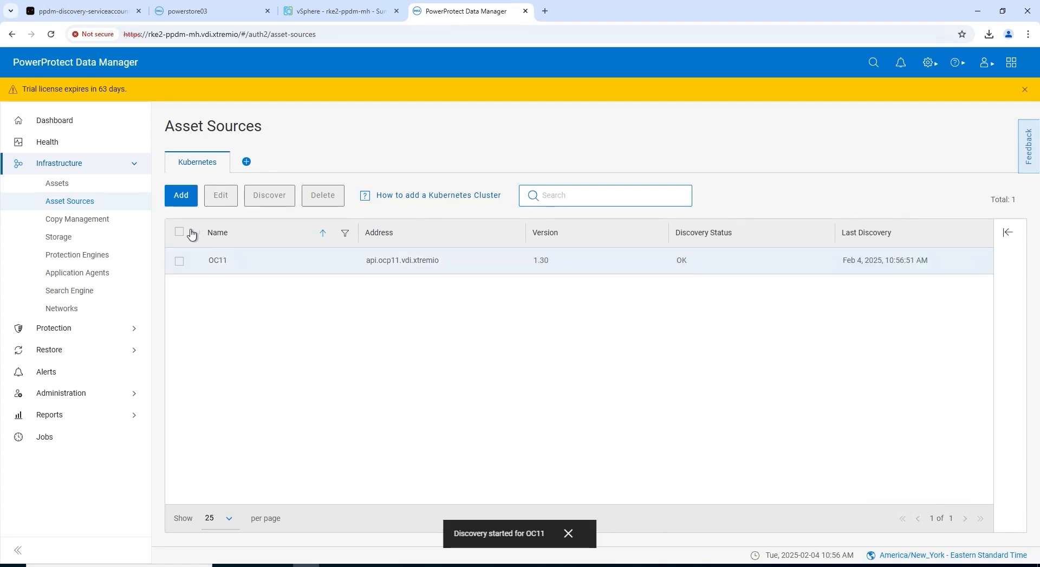
Step: Browse the discovered Kubernetes assets, search them for ppdm and select the ppdm-demo namespace
{"action": "left_click", "coordinate": [67, 185]}
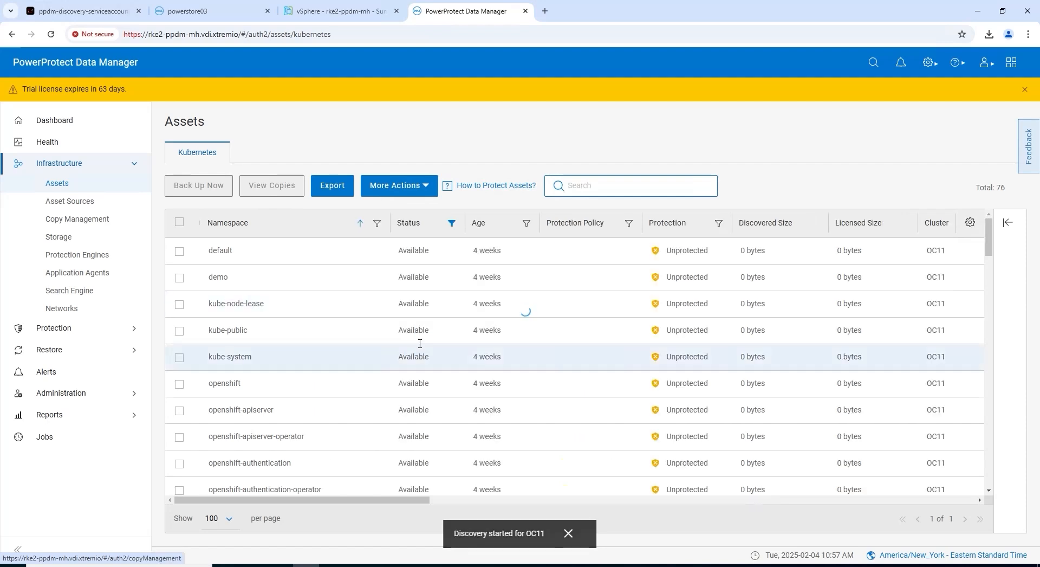
{"action": "scroll", "coordinate": [454, 313], "scroll_direction": "down", "scroll_amount": 4}
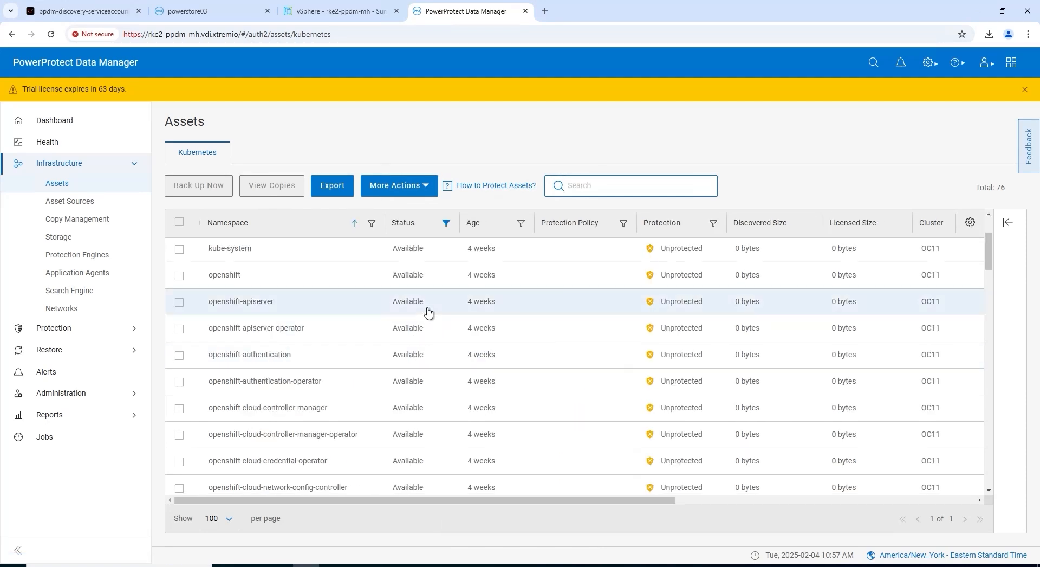
{"action": "left_click", "coordinate": [584, 186]}
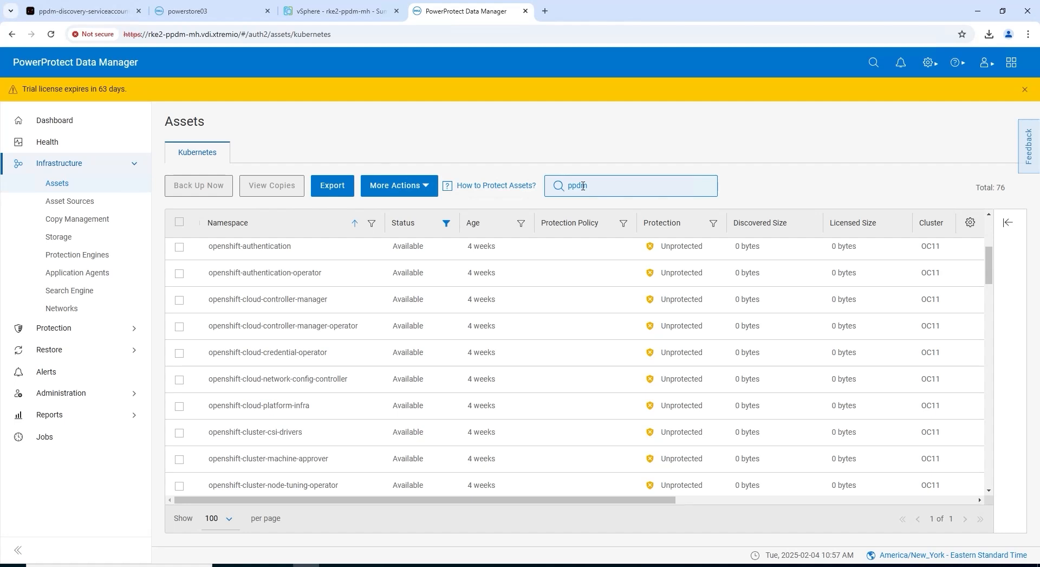
{"action": "type", "text": "ppdm"}
{"action": "key", "text": "Return"}
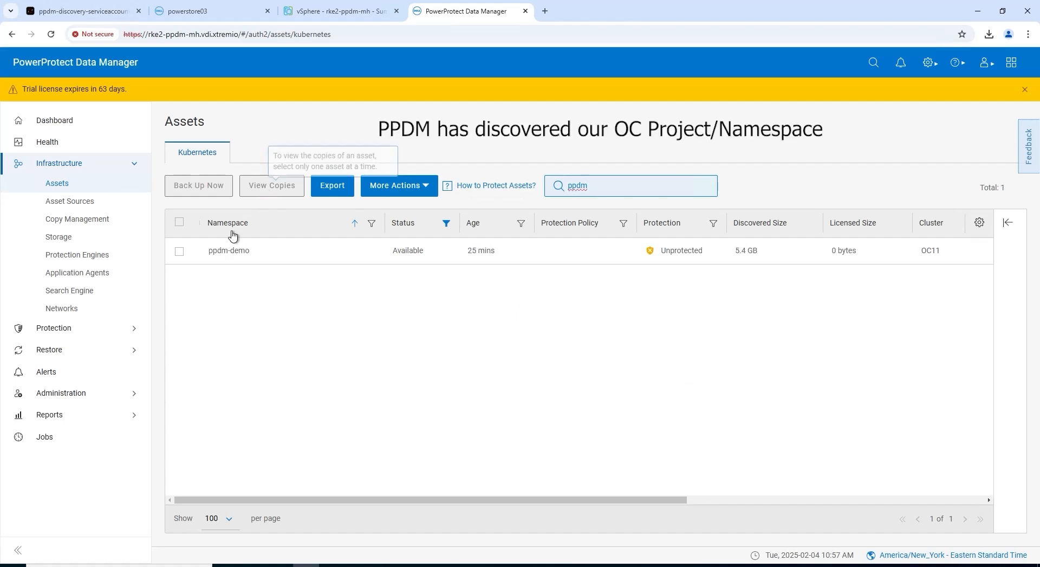
{"action": "left_click", "coordinate": [180, 252]}
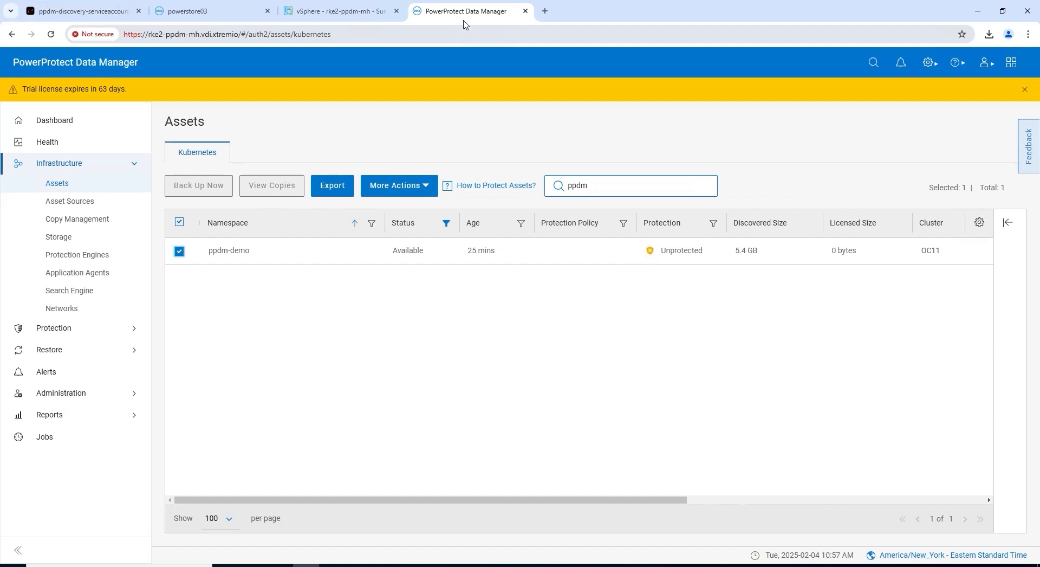
Step: Start a new Kubernetes protection policy named Openshift-PPDM-Demo with the Crash Consistent purpose
{"action": "left_click", "coordinate": [53, 328]}
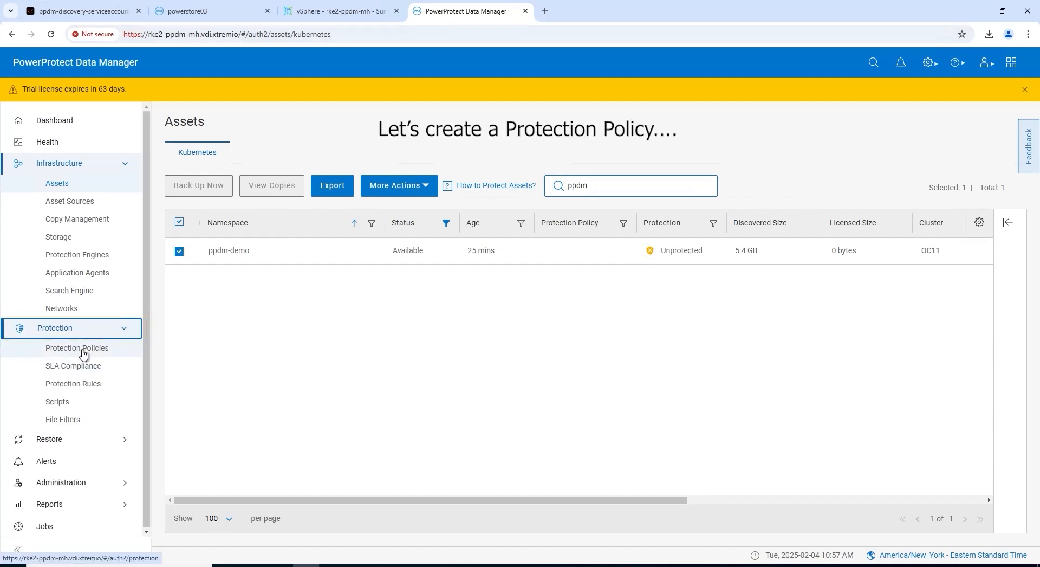
{"action": "left_click", "coordinate": [81, 354]}
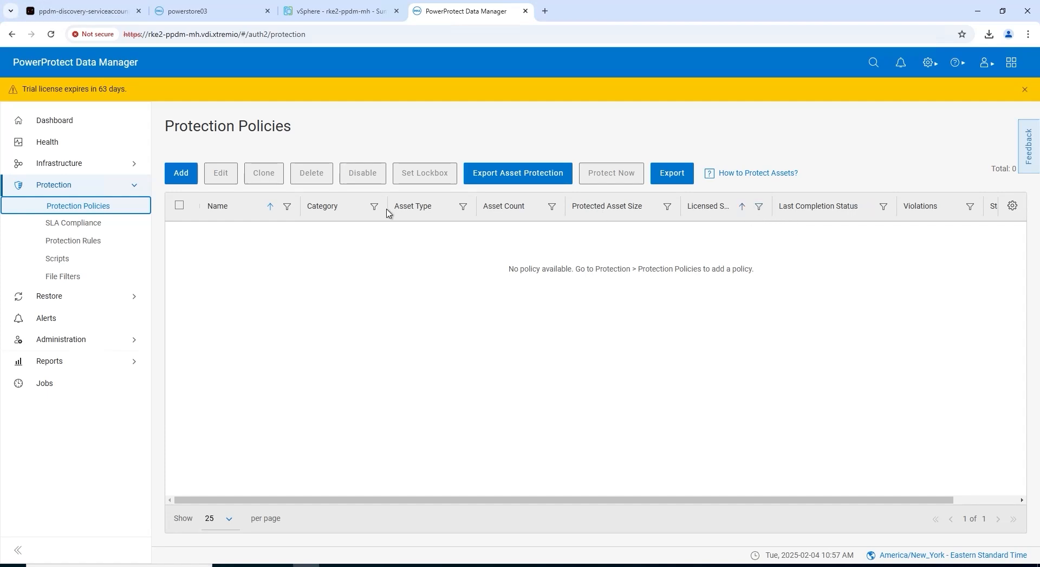
{"action": "left_click", "coordinate": [176, 182]}
{"action": "left_click", "coordinate": [500, 214]}
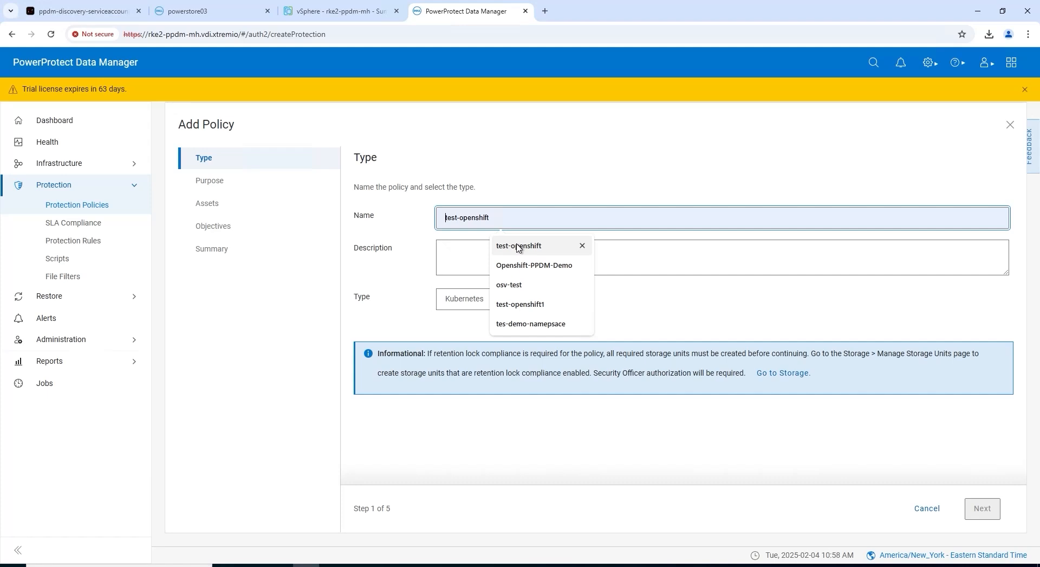
{"action": "left_click", "coordinate": [522, 265]}
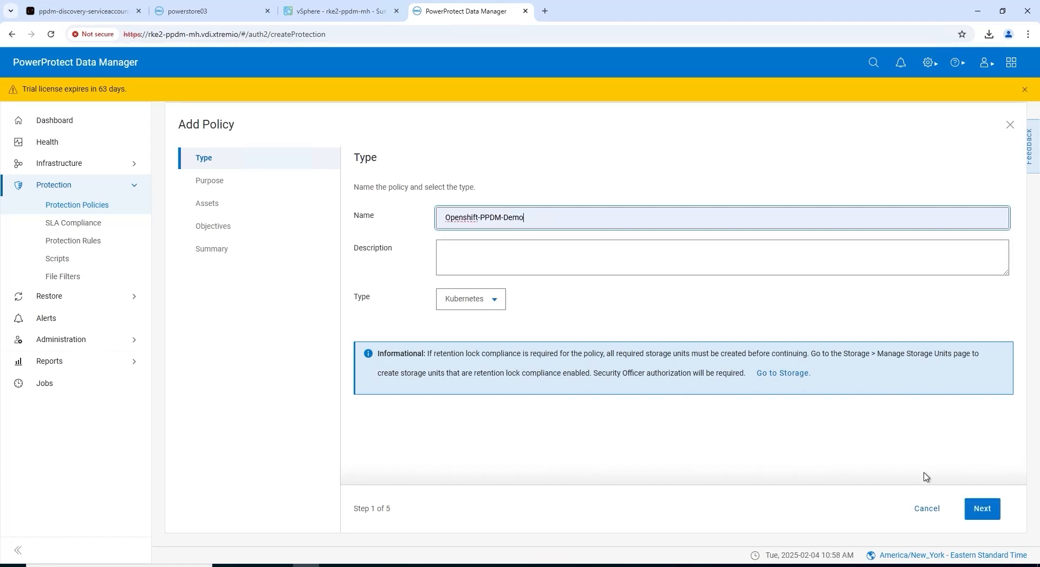
{"action": "left_click", "coordinate": [994, 516]}
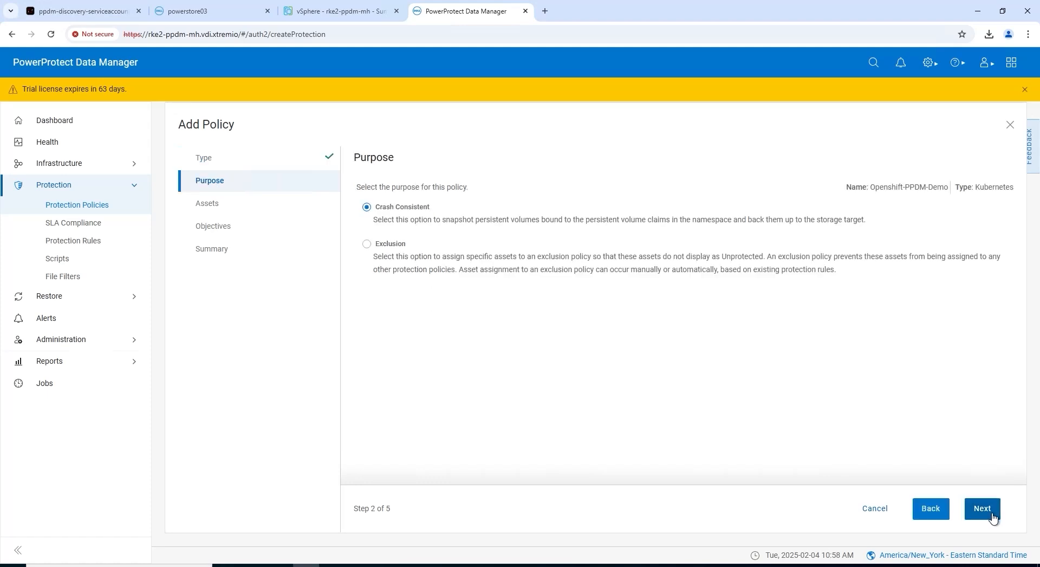
{"action": "left_click", "coordinate": [987, 515]}
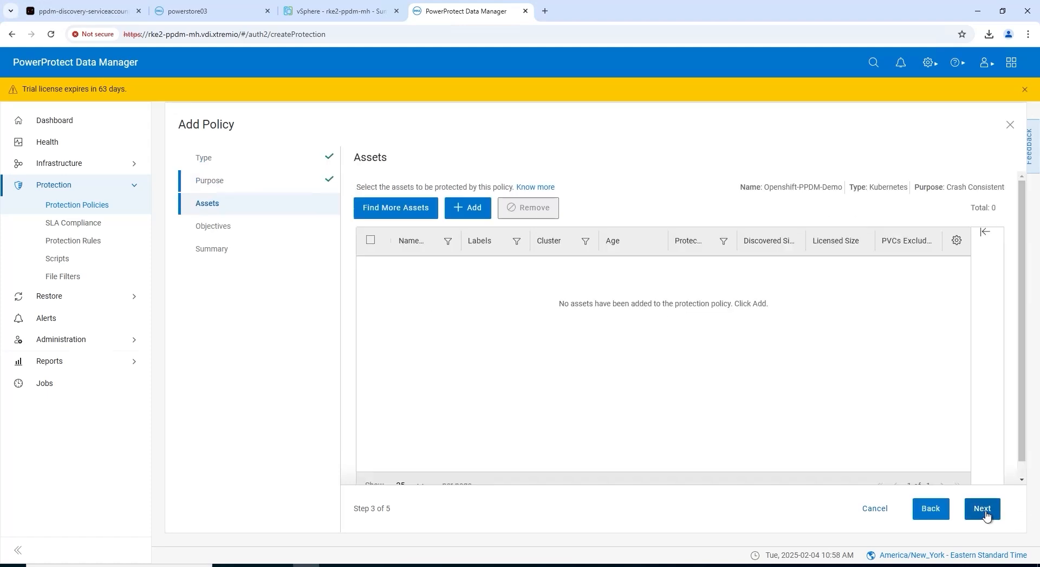
Step: Search the unprotected assets for ppdm-demo, add that namespace to the policy and continue to the objectives
{"action": "left_click", "coordinate": [463, 207]}
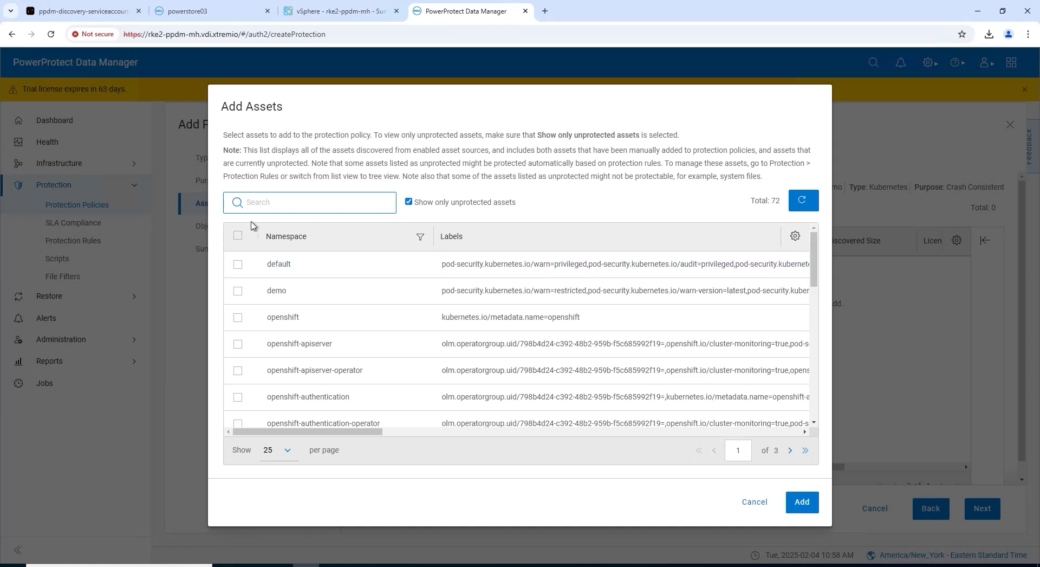
{"action": "left_click", "coordinate": [255, 202]}
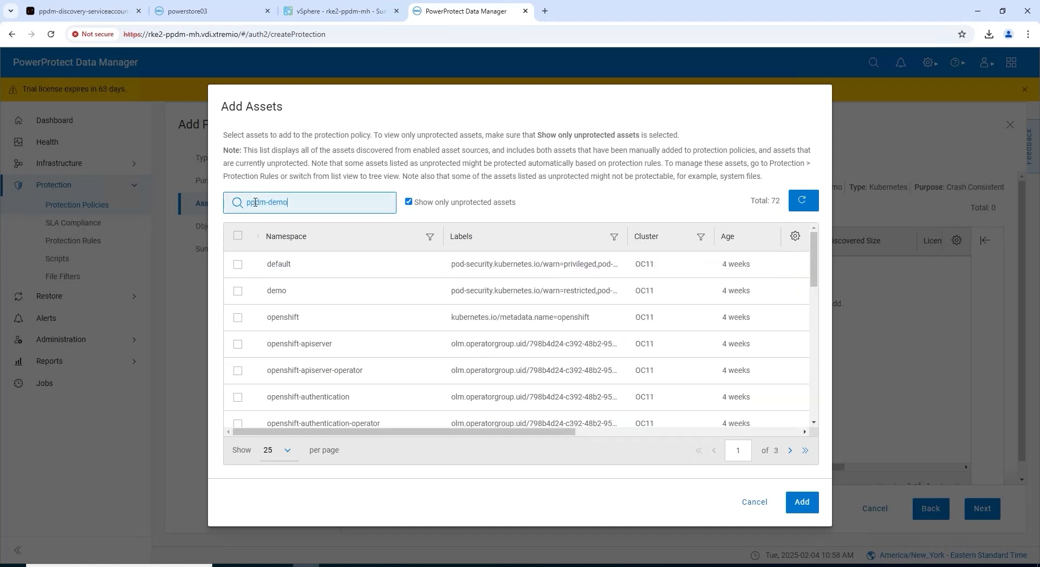
{"action": "key", "text": "Return"}
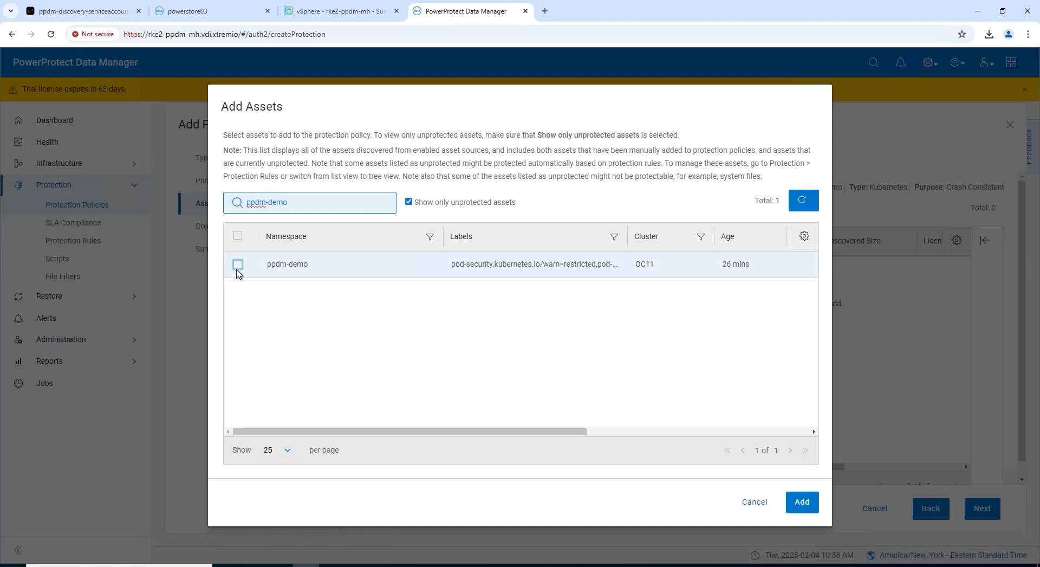
{"action": "left_click", "coordinate": [238, 264]}
{"action": "left_click", "coordinate": [803, 502]}
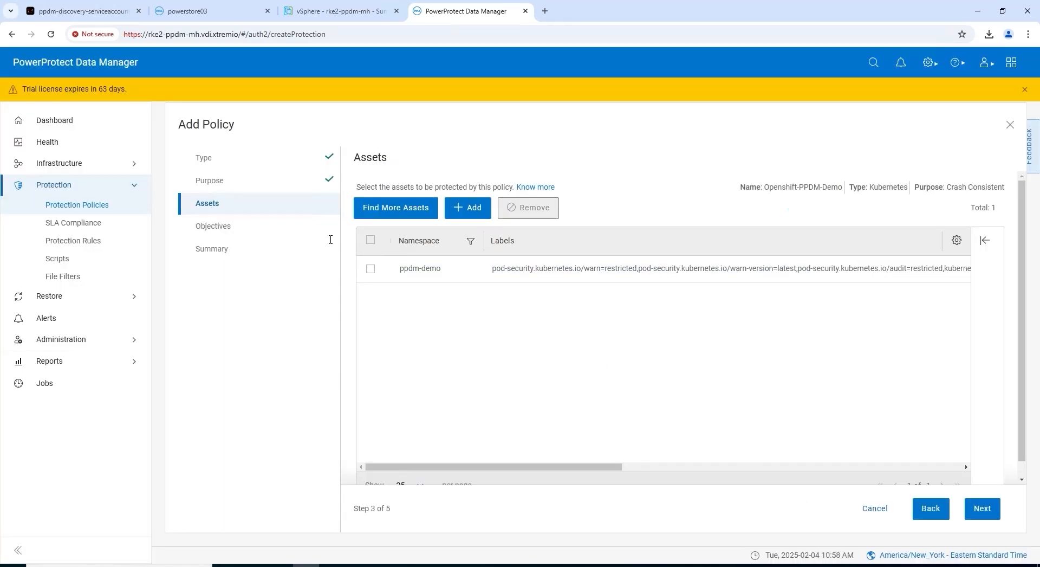
{"action": "left_click", "coordinate": [370, 269]}
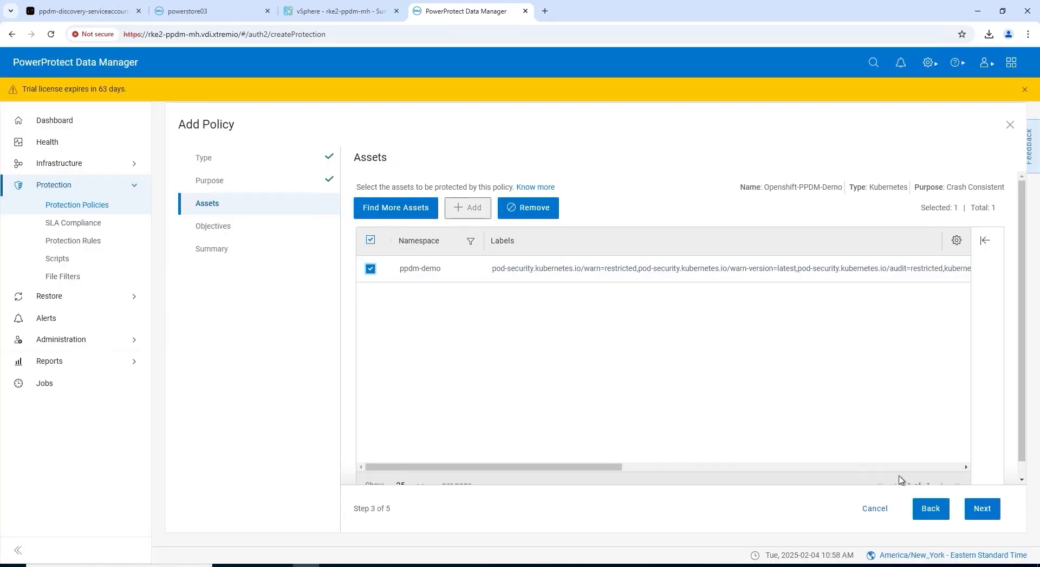
{"action": "left_click", "coordinate": [983, 510]}
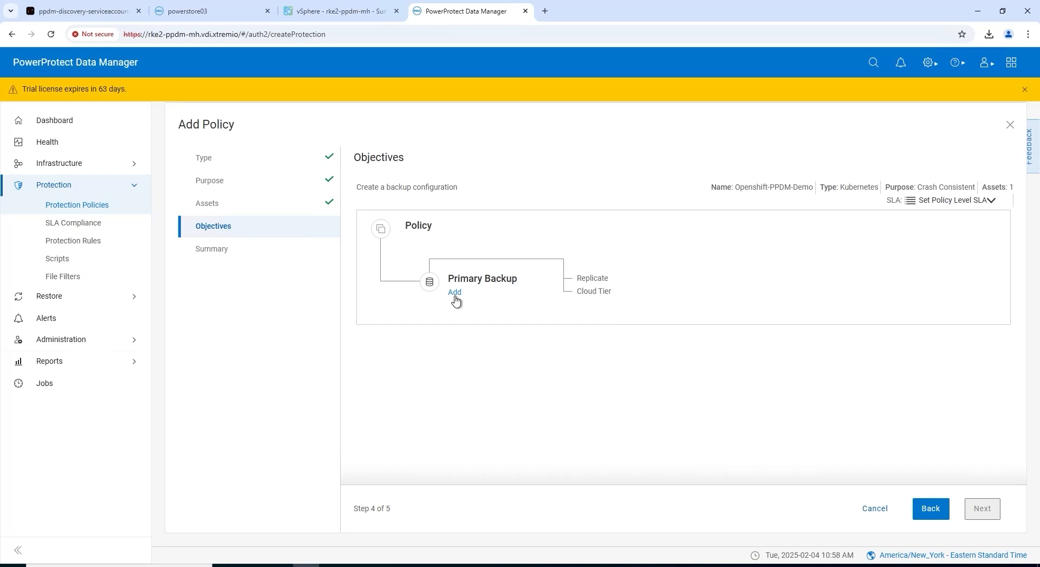
Step: Add a primary Full backup every 8 hours with 1 day of retention, and finish creating the policy
{"action": "left_click", "coordinate": [455, 292]}
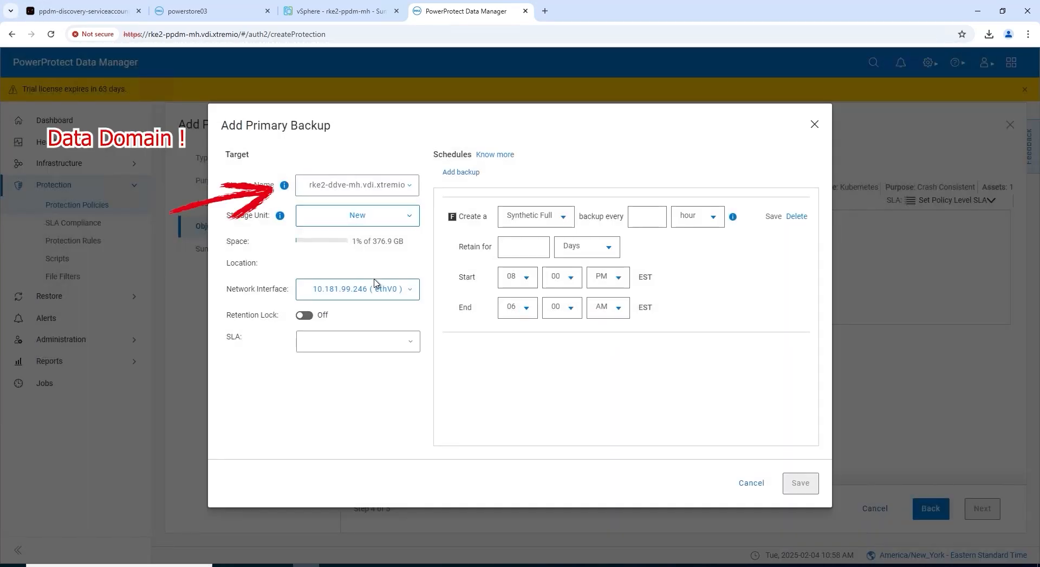
{"action": "left_click", "coordinate": [568, 218]}
{"action": "left_click", "coordinate": [521, 251]}
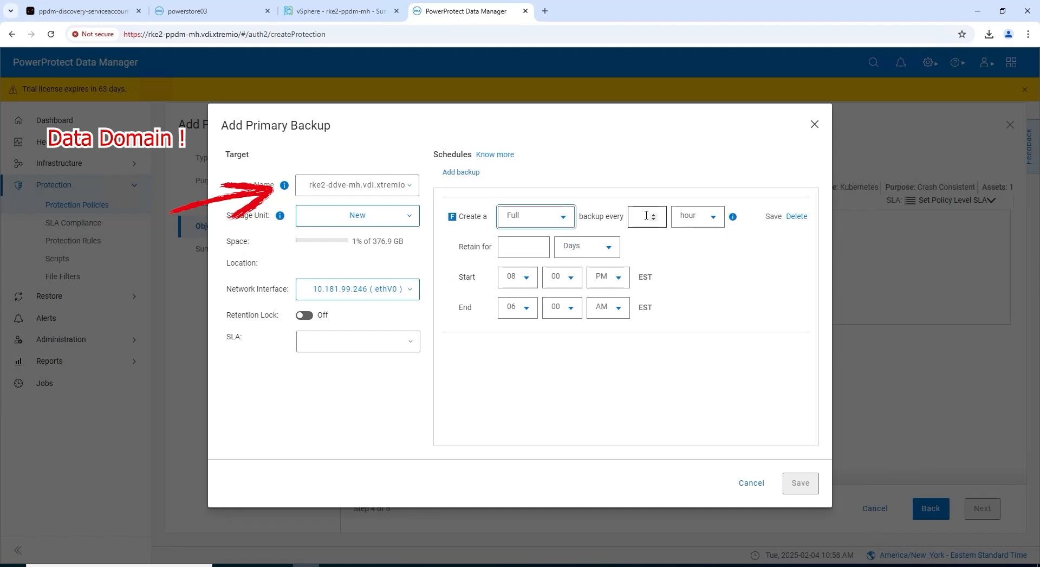
{"action": "left_click", "coordinate": [647, 216]}
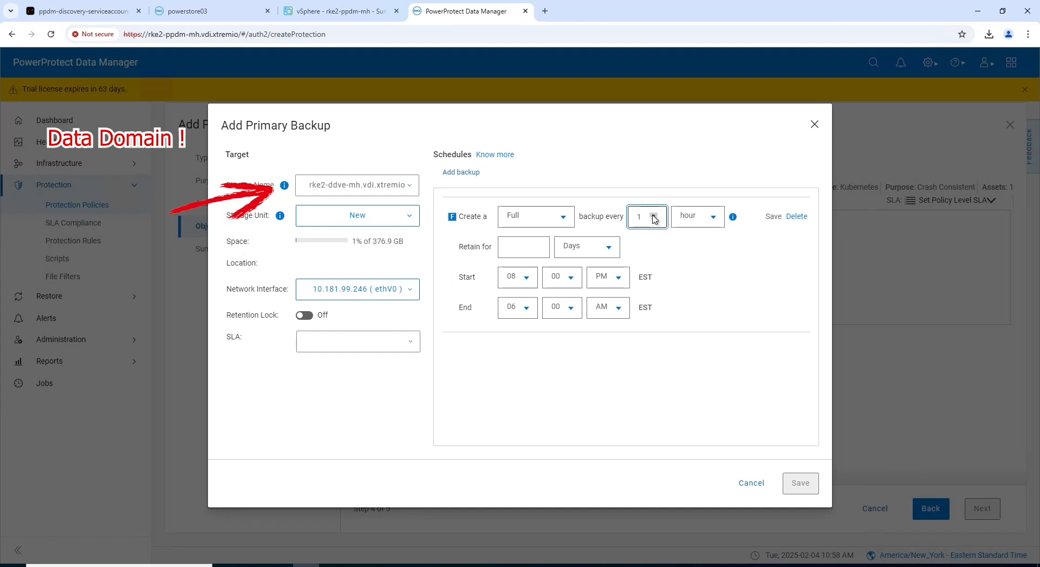
{"action": "left_click", "coordinate": [537, 245]}
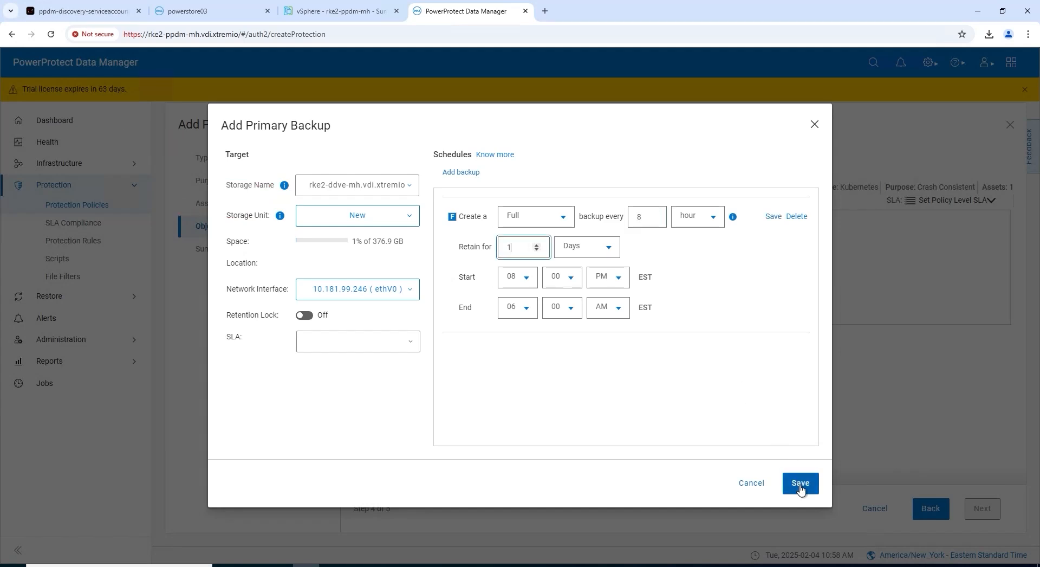
{"action": "left_click", "coordinate": [800, 482]}
{"action": "left_click", "coordinate": [982, 508]}
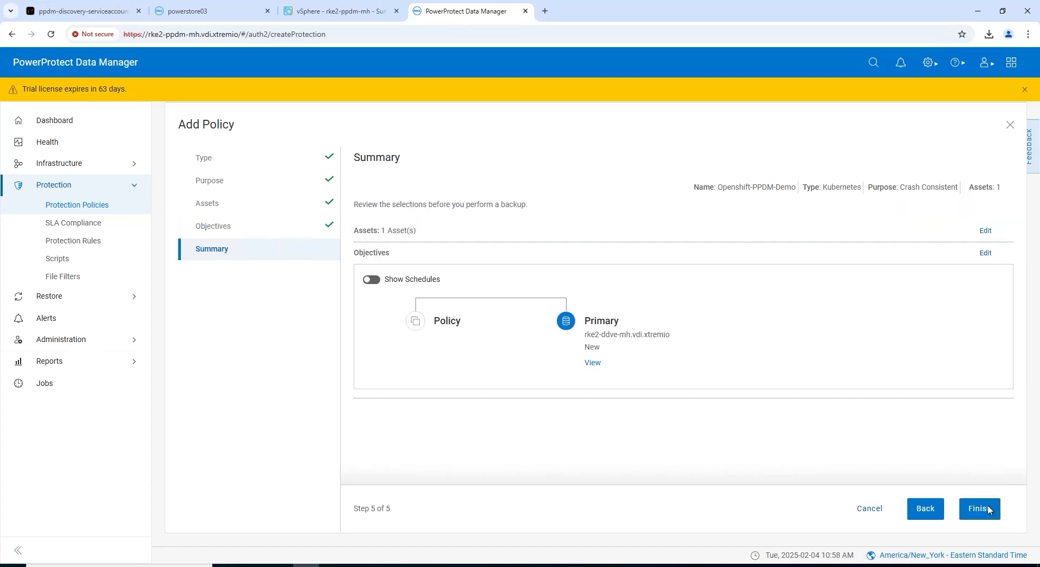
{"action": "left_click", "coordinate": [988, 508]}
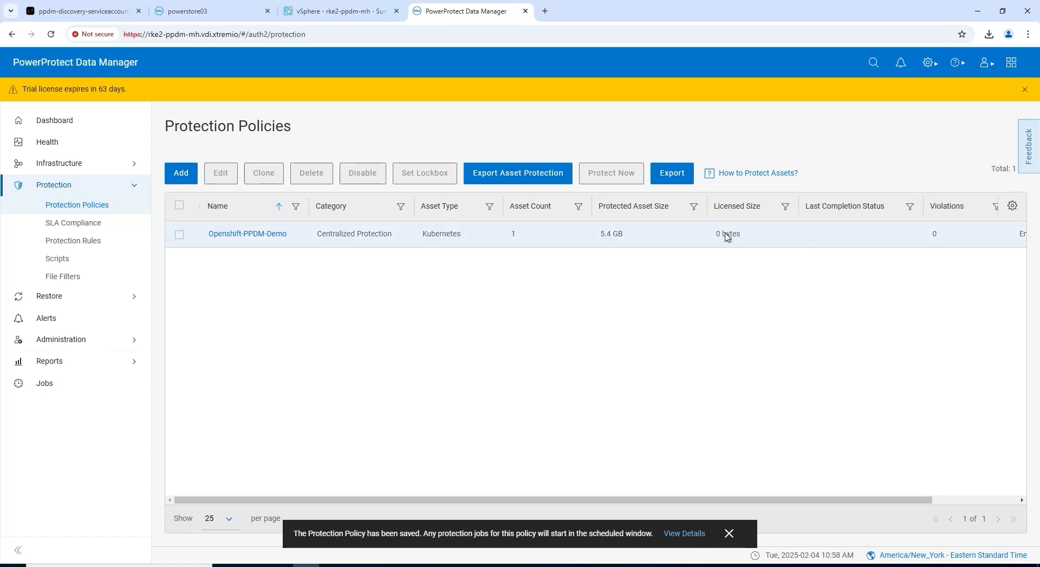
Step: Check the asset, system and protection job lists for the configuration job of the Openshift-PPDM-Demo policy
{"action": "left_click", "coordinate": [180, 235]}
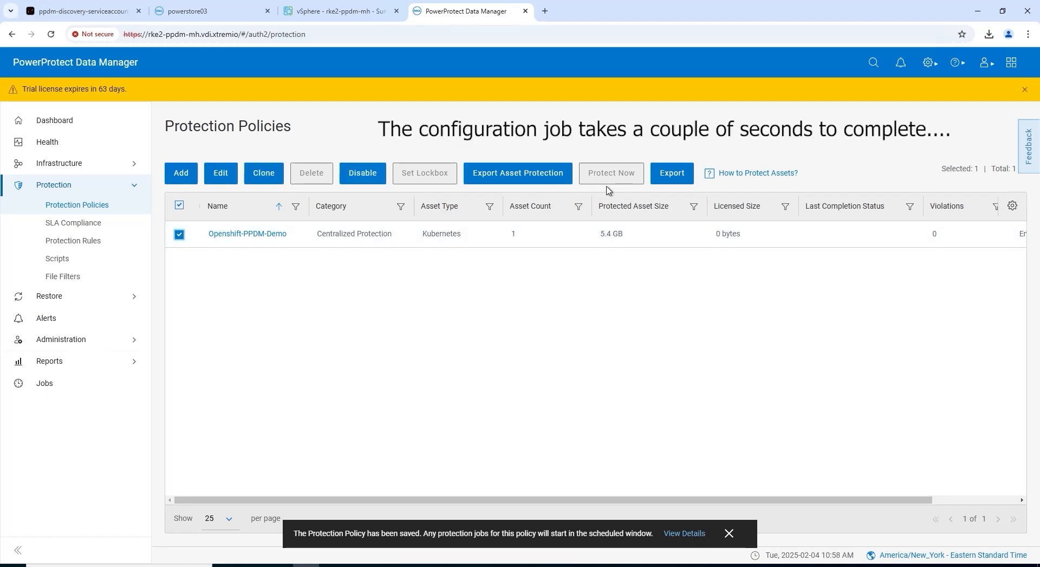
{"action": "left_click", "coordinate": [52, 395]}
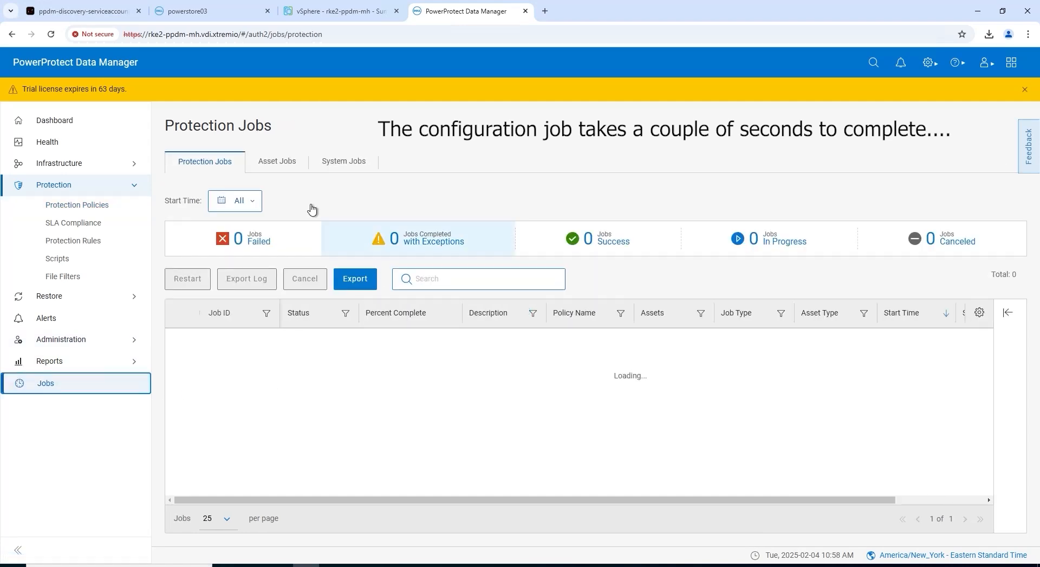
{"action": "left_click", "coordinate": [284, 167]}
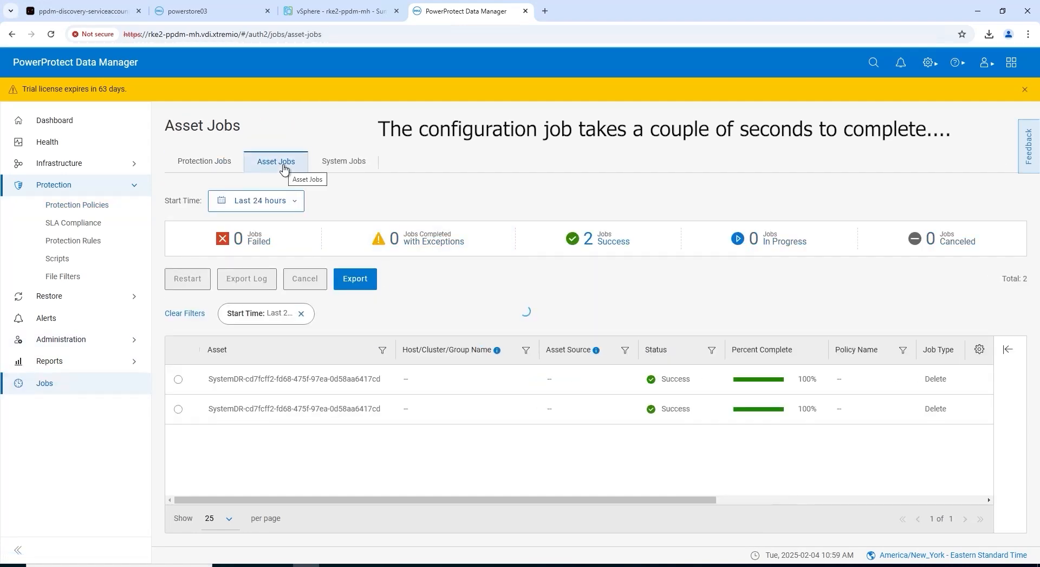
{"action": "left_click", "coordinate": [343, 158]}
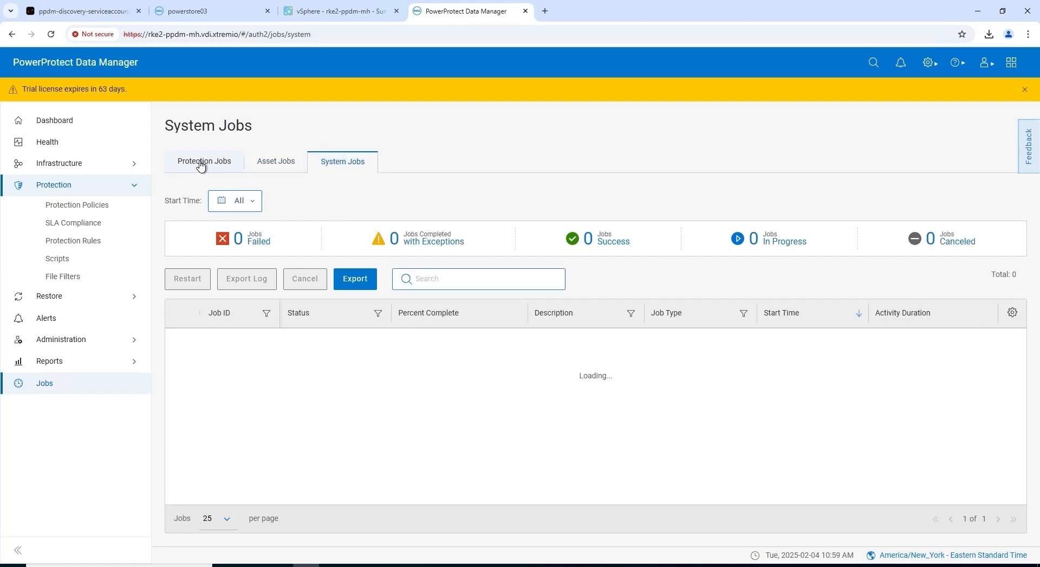
{"action": "left_click", "coordinate": [201, 163]}
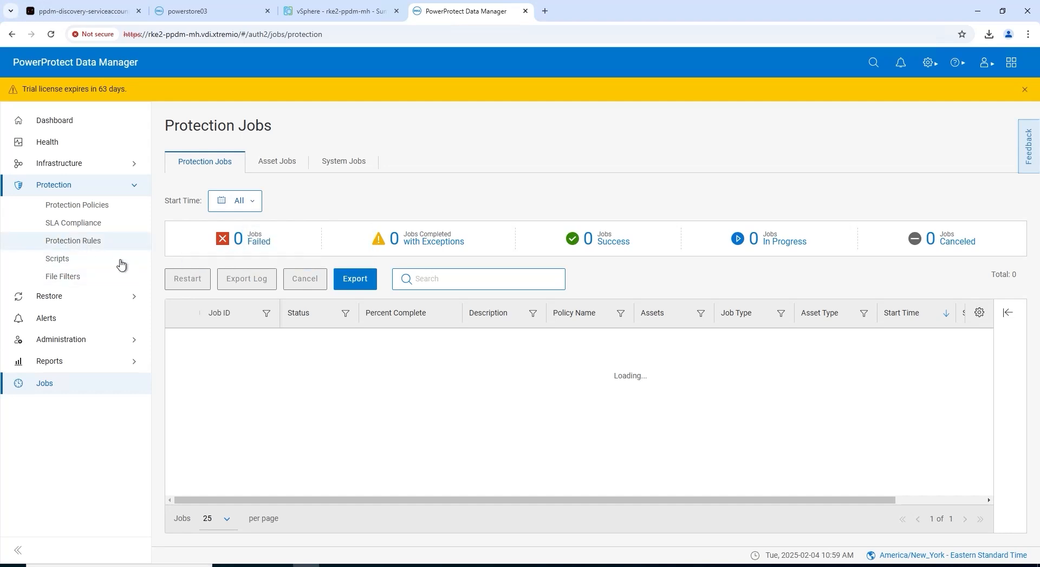
Step: Run Protect Now on the Openshift-PPDM-Demo policy for all assets as a Full backup retained 1 day, and open the job's details
{"action": "left_click", "coordinate": [73, 210]}
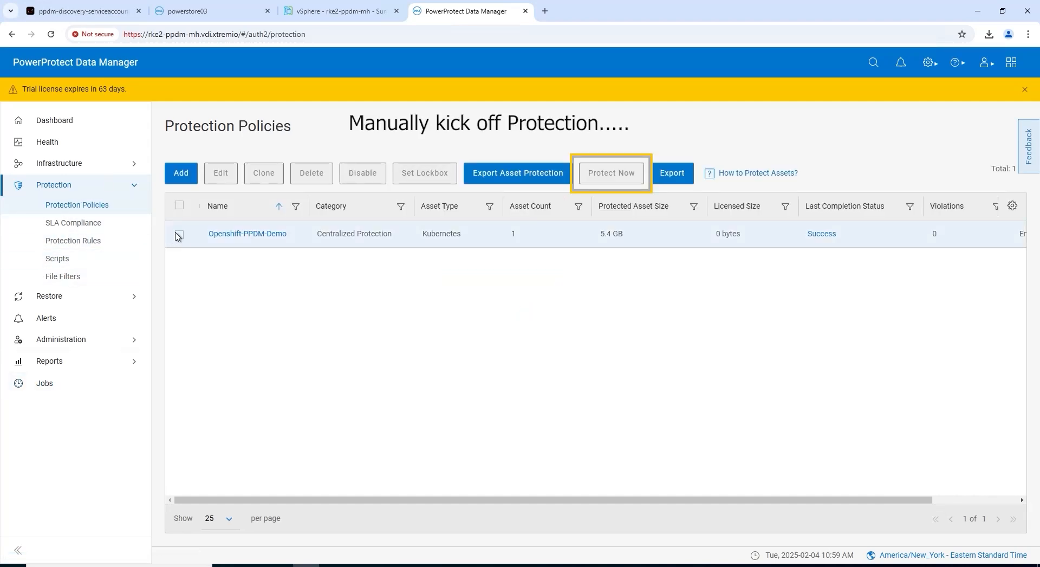
{"action": "left_click", "coordinate": [179, 236]}
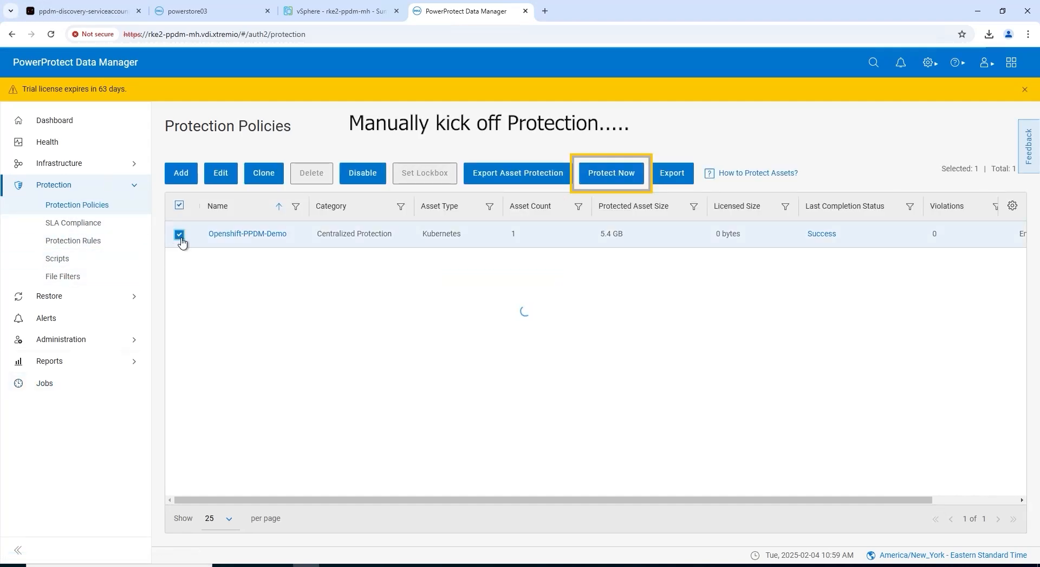
{"action": "left_click", "coordinate": [629, 178]}
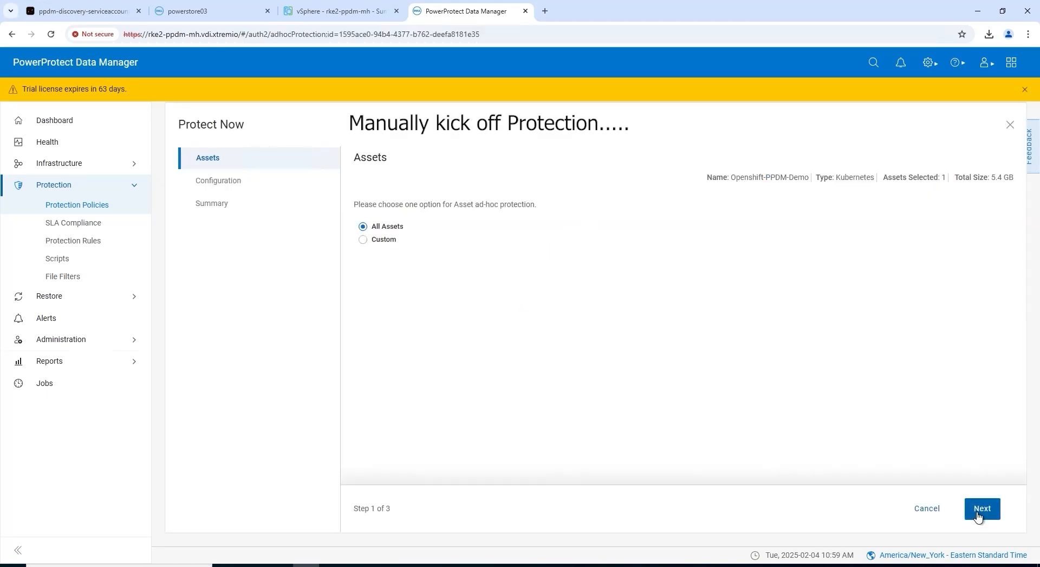
{"action": "left_click", "coordinate": [979, 514]}
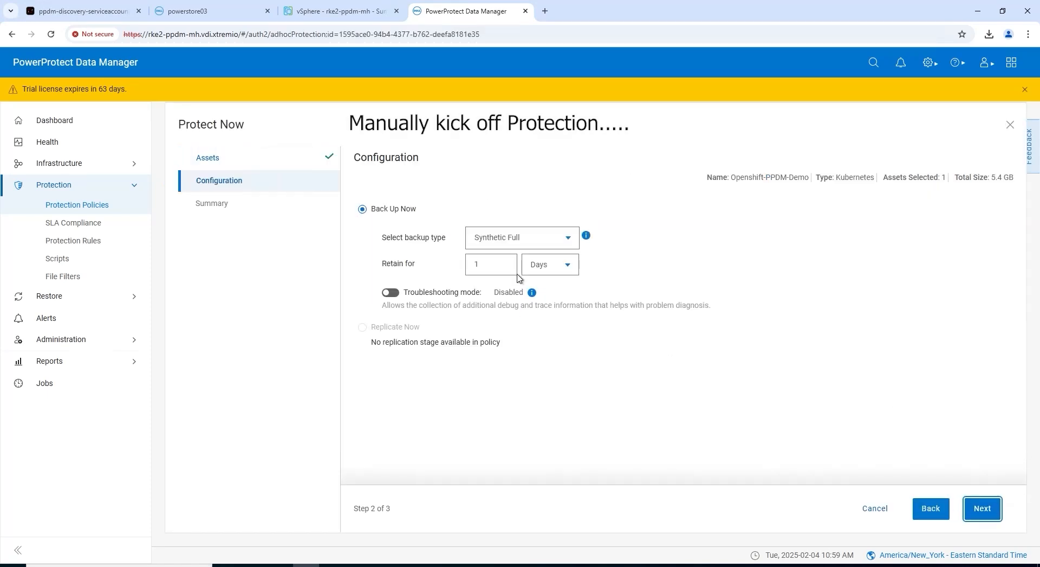
{"action": "left_click", "coordinate": [569, 244]}
{"action": "left_click", "coordinate": [515, 269]}
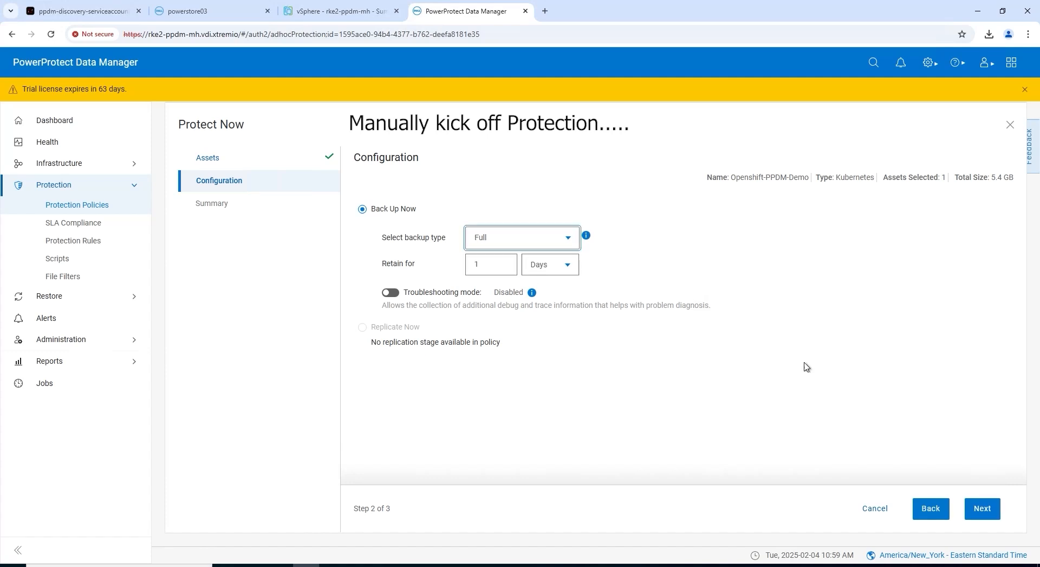
{"action": "left_click", "coordinate": [979, 511]}
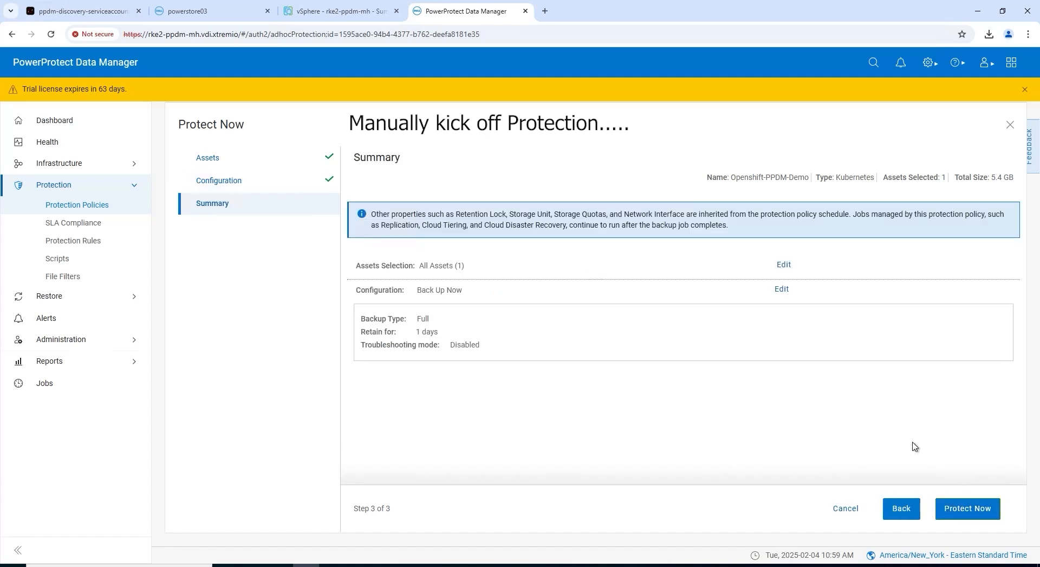
{"action": "left_click", "coordinate": [955, 505]}
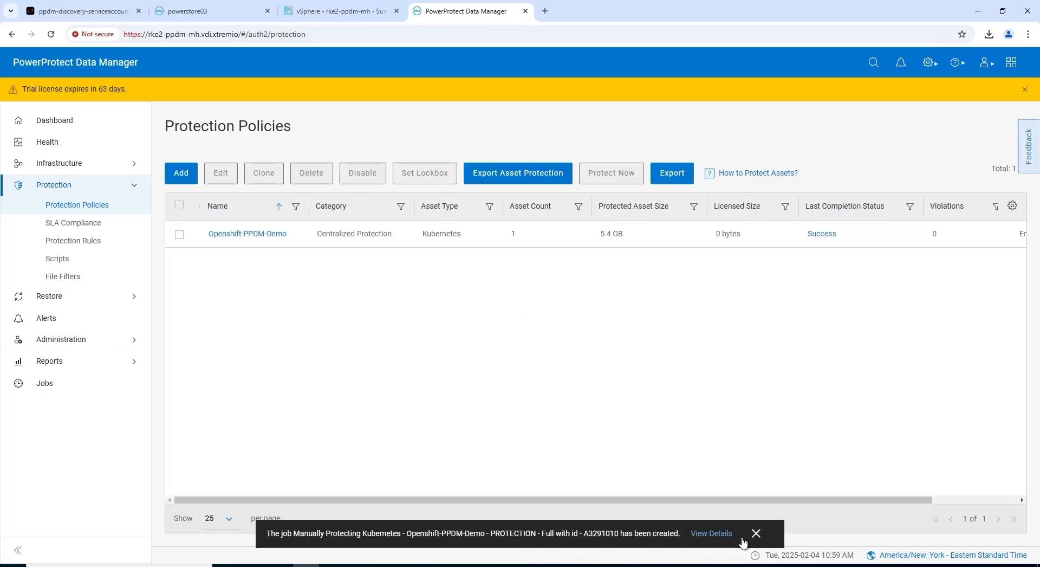
{"action": "left_click", "coordinate": [713, 534]}
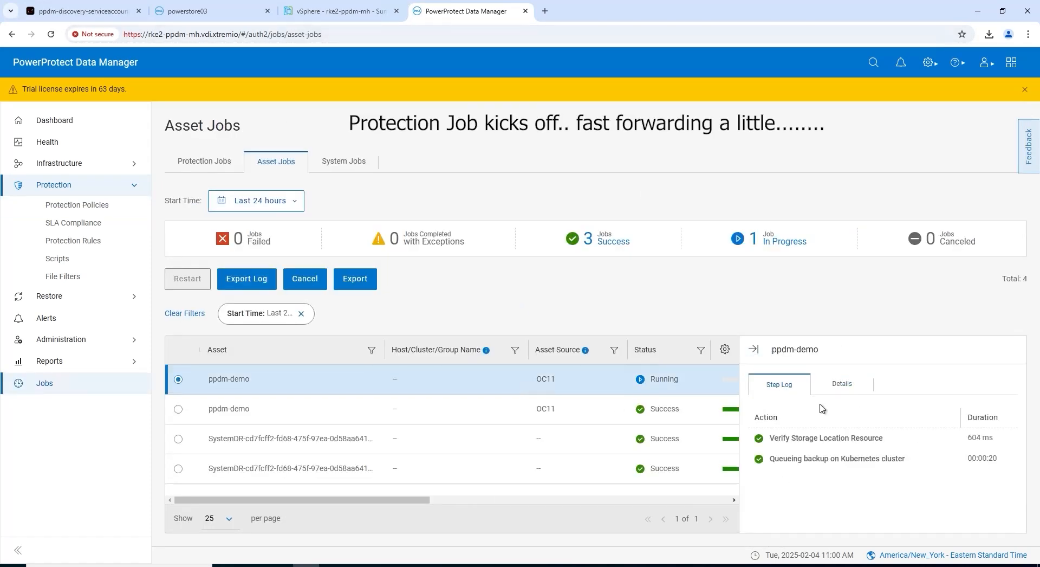
Step: In the OpenShift console, find the powerprotect project, inspect the ppdm-demo cproxy pod in its workloads and list the project's pods
{"action": "left_click", "coordinate": [83, 11]}
{"action": "left_click", "coordinate": [40, 179]}
{"action": "left_click", "coordinate": [295, 147]}
{"action": "type", "text": "powerprotect"}
{"action": "left_click", "coordinate": [222, 230]}
{"action": "left_click", "coordinate": [342, 154]}
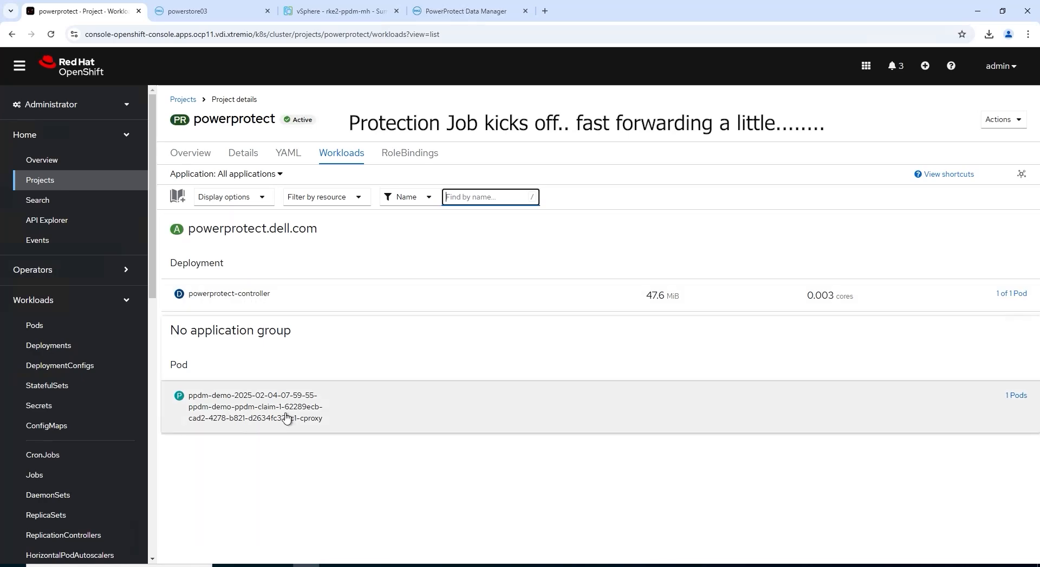
{"action": "left_click", "coordinate": [466, 10]}
{"action": "left_click", "coordinate": [83, 11]}
{"action": "left_click", "coordinate": [254, 406]}
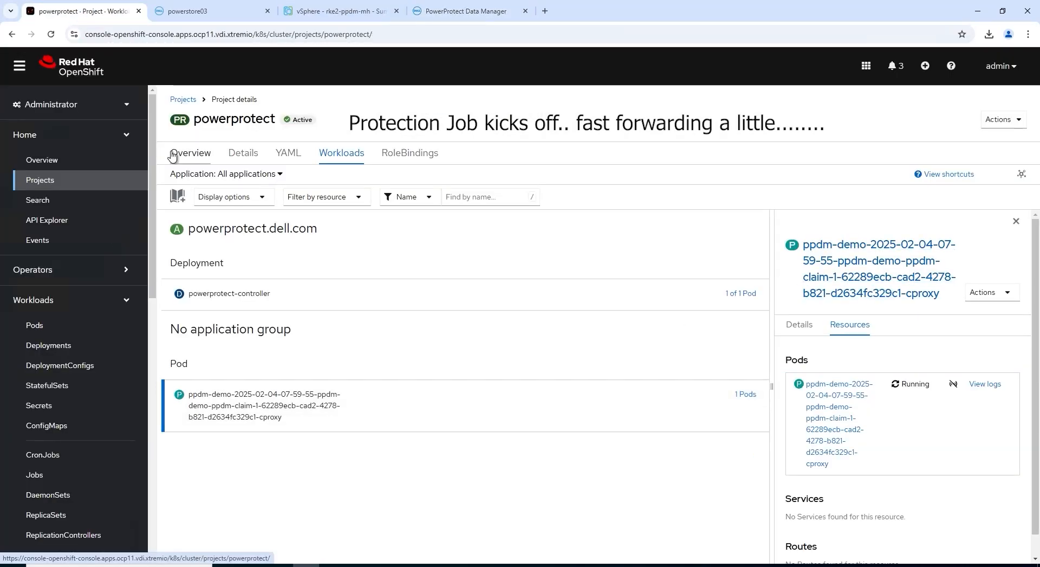
{"action": "left_click", "coordinate": [34, 325]}
Step: Back in PowerProtect Data Manager, review the details, backup summary and step log of the ppdm-demo Protect job
{"action": "left_click", "coordinate": [465, 11]}
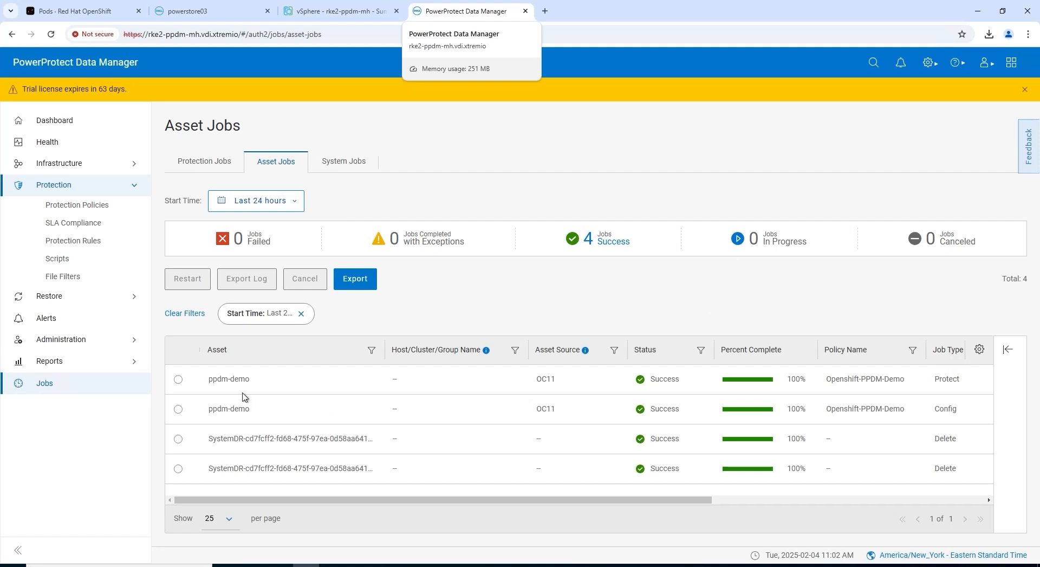
{"action": "left_click", "coordinate": [220, 385]}
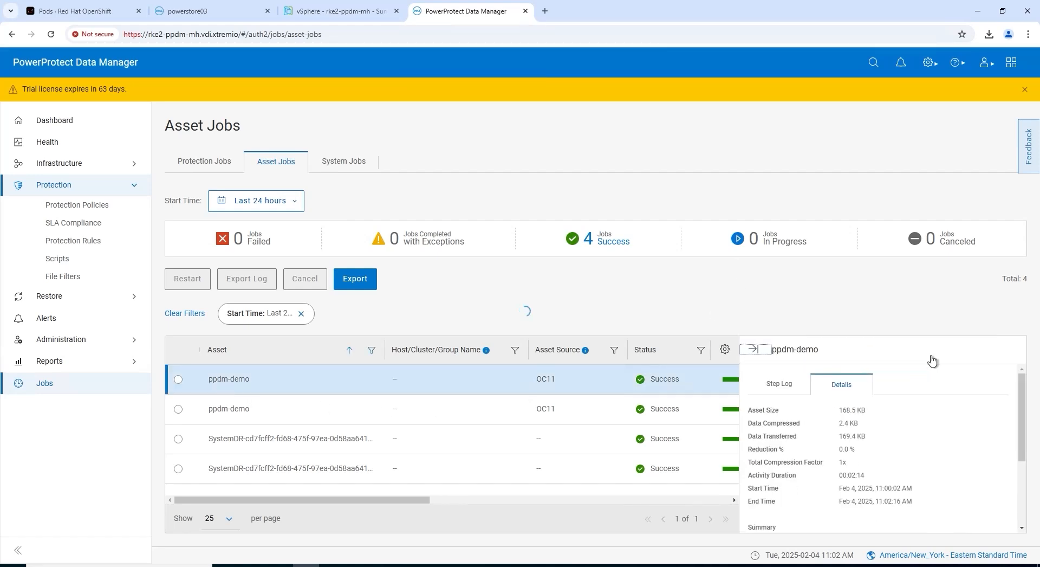
{"action": "scroll", "coordinate": [932, 437], "scroll_direction": "down", "scroll_amount": 2}
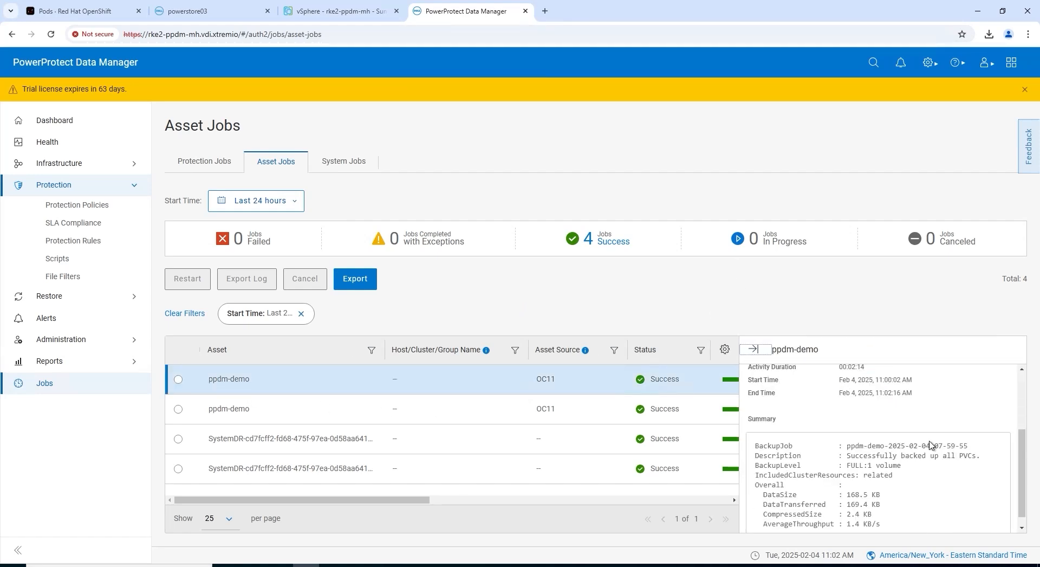
{"action": "scroll", "coordinate": [933, 445], "scroll_direction": "down", "scroll_amount": 1}
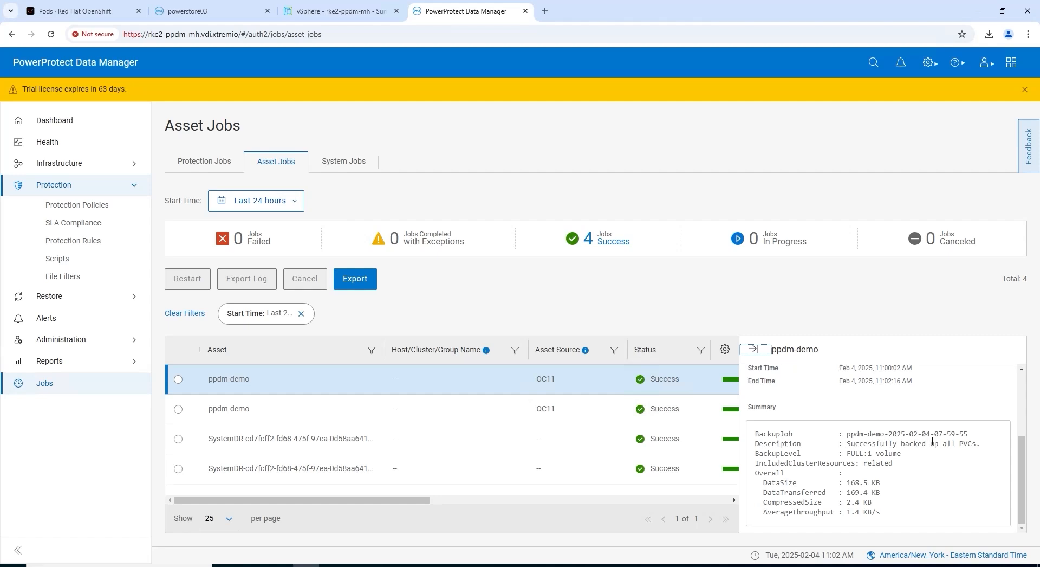
{"action": "scroll", "coordinate": [844, 435], "scroll_direction": "up", "scroll_amount": 5}
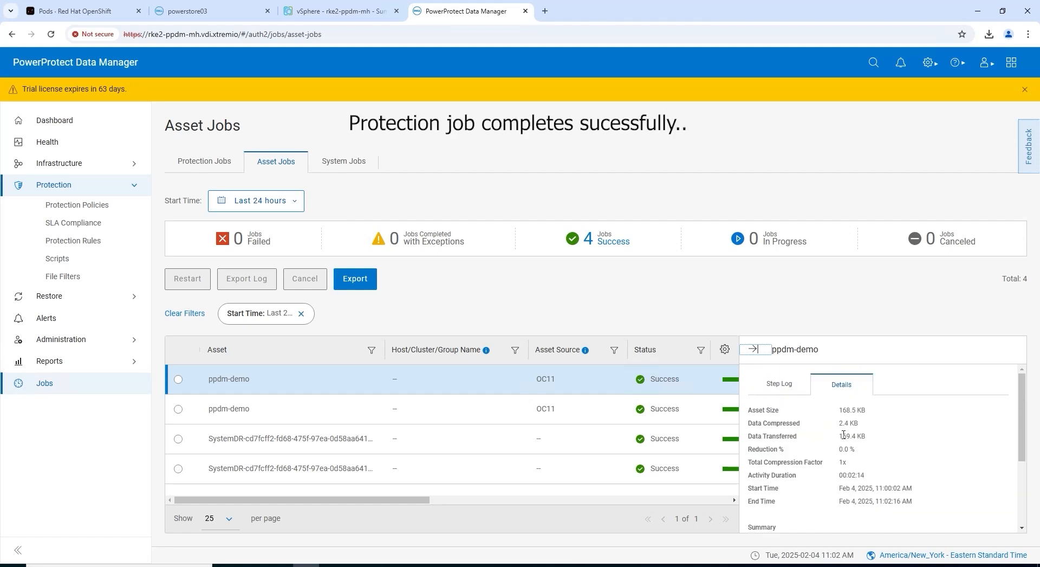
{"action": "left_click", "coordinate": [780, 385]}
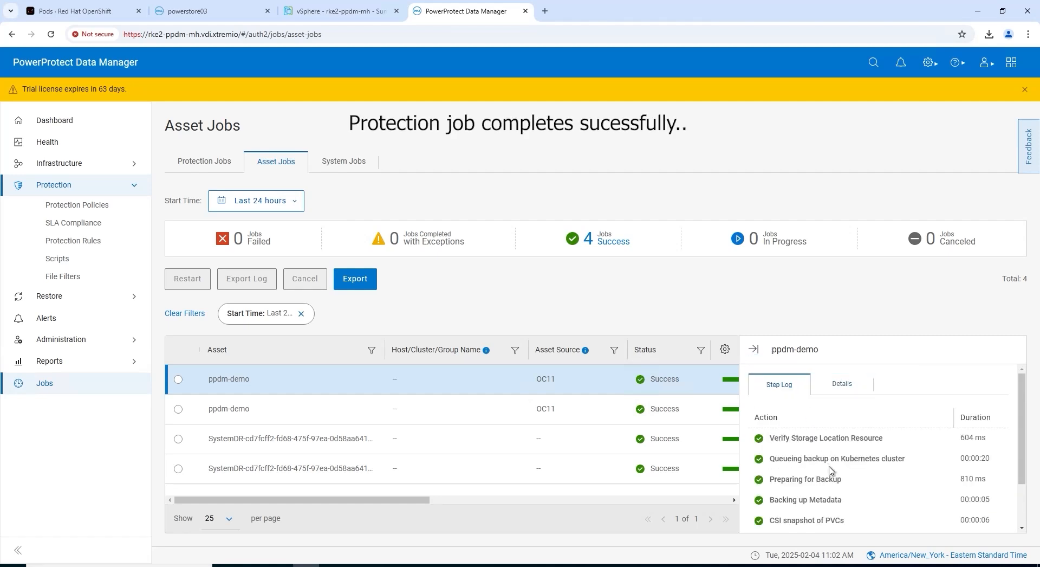
{"action": "scroll", "coordinate": [831, 471], "scroll_direction": "down", "scroll_amount": 1}
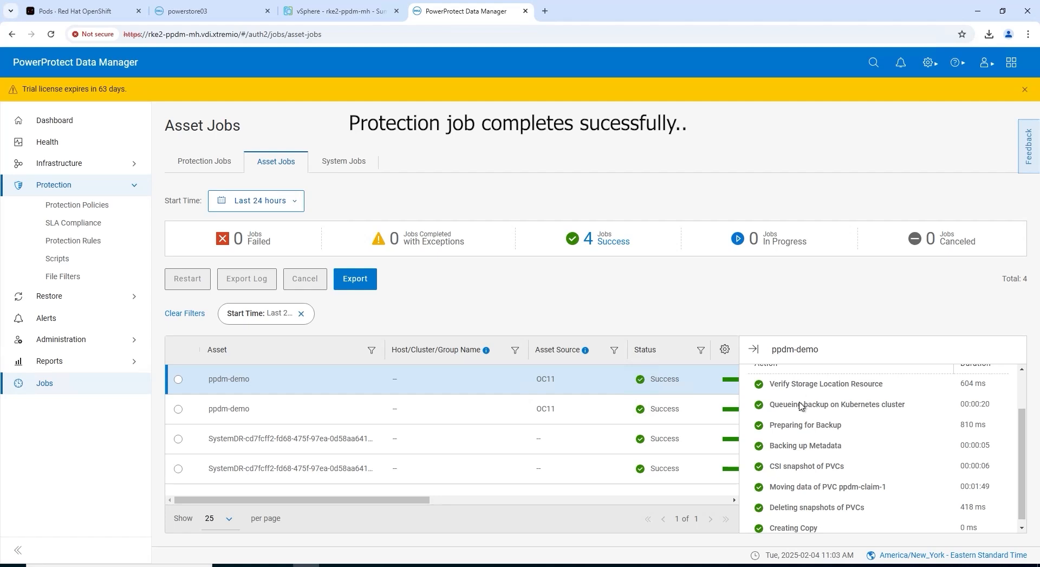
{"action": "scroll", "coordinate": [835, 467], "scroll_direction": "down", "scroll_amount": 1}
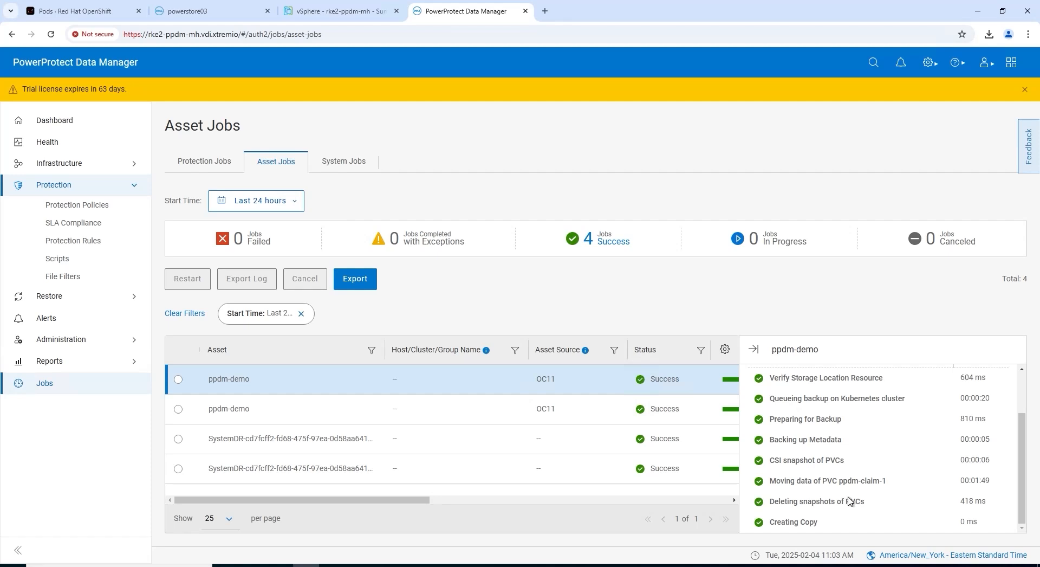
{"action": "scroll", "coordinate": [850, 502], "scroll_direction": "up", "scroll_amount": 2}
Step: In the OpenShift console, open the terminal of ppdm-test-pod in the ppdm-demo project and list its directories with ls
{"action": "left_click", "coordinate": [103, 9]}
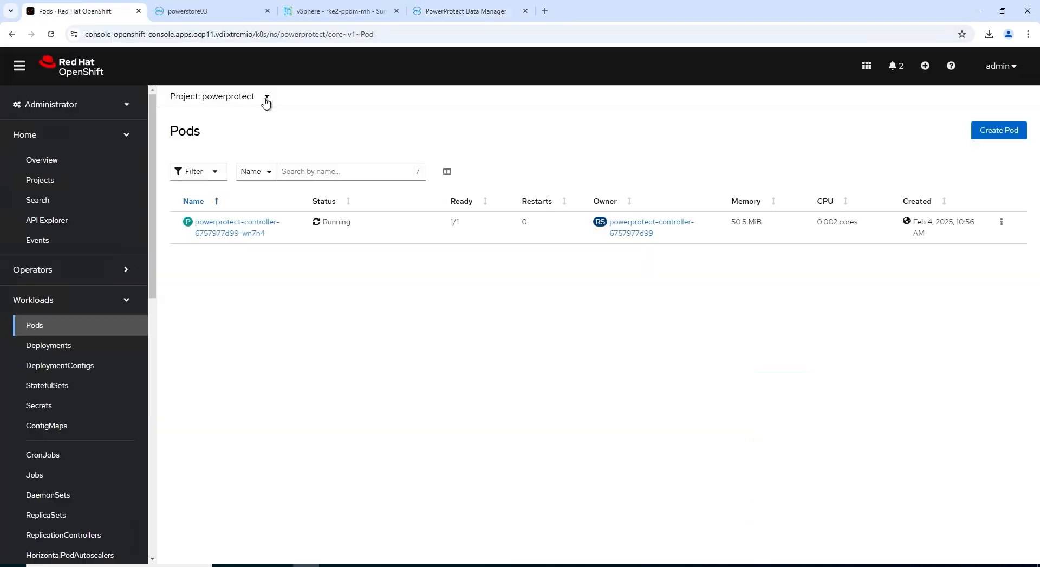
{"action": "left_click", "coordinate": [266, 98]}
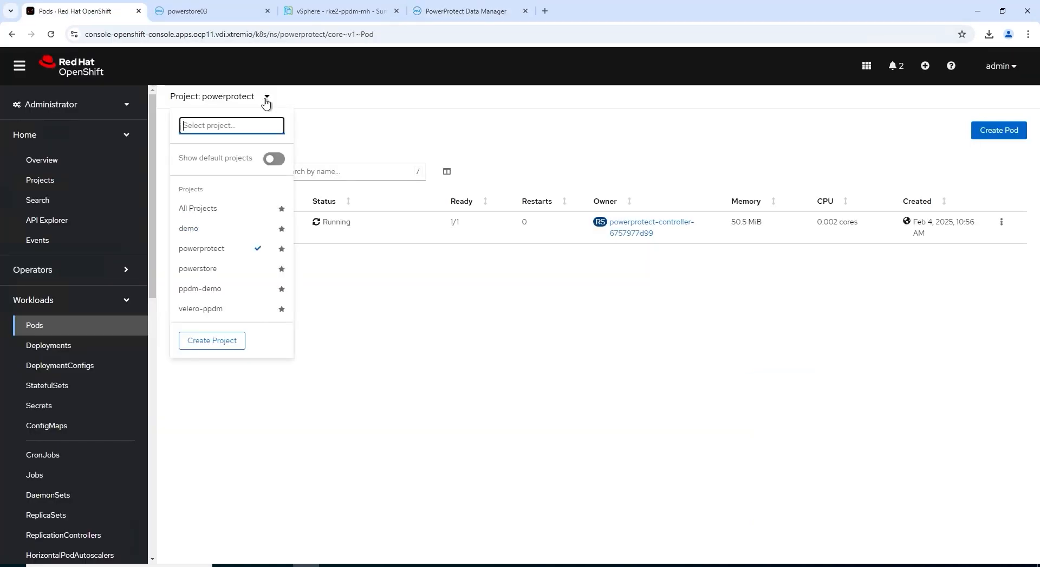
{"action": "left_click", "coordinate": [213, 291]}
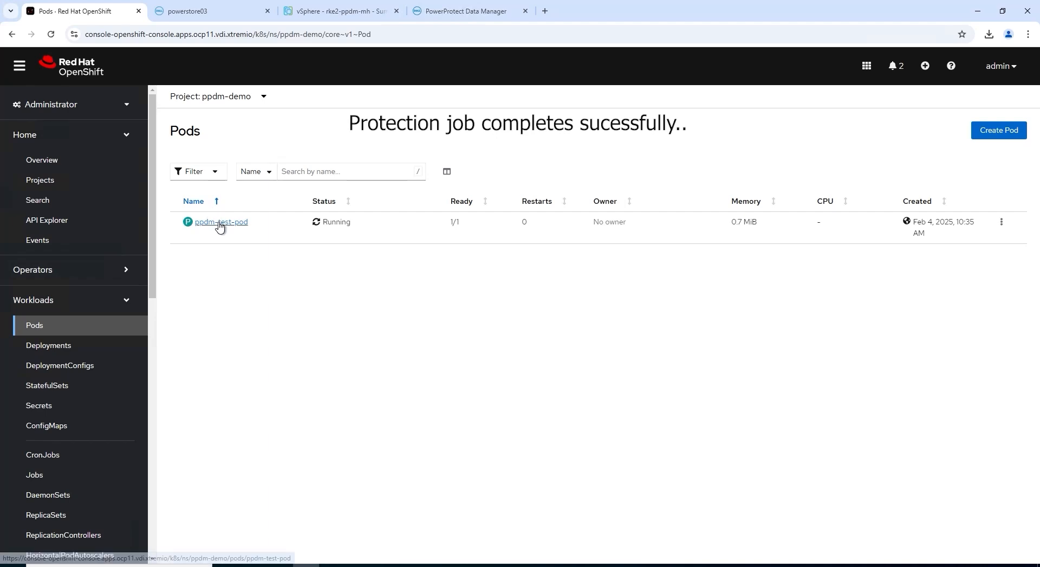
{"action": "left_click", "coordinate": [221, 223]}
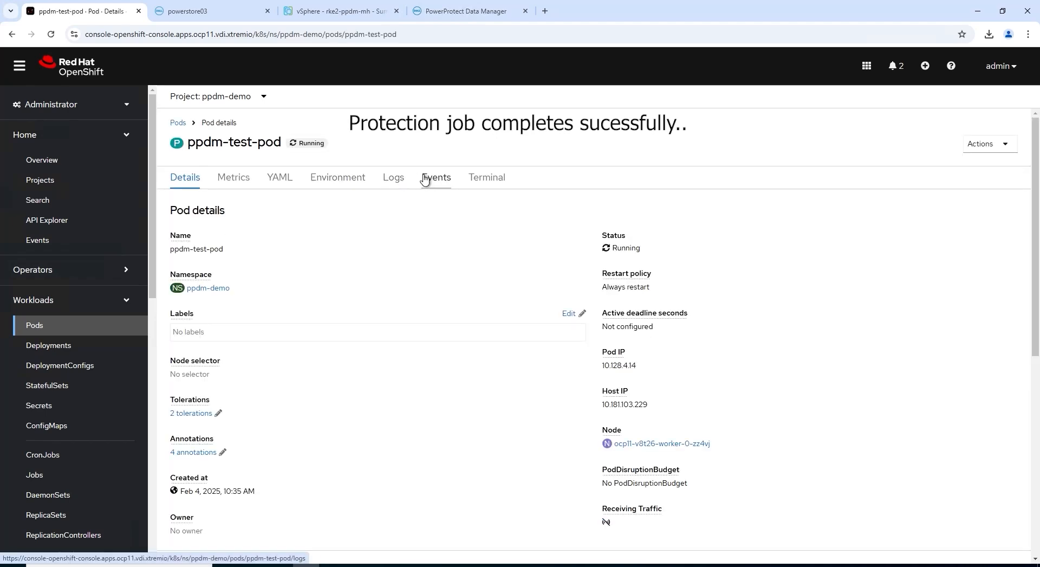
{"action": "left_click", "coordinate": [489, 179]}
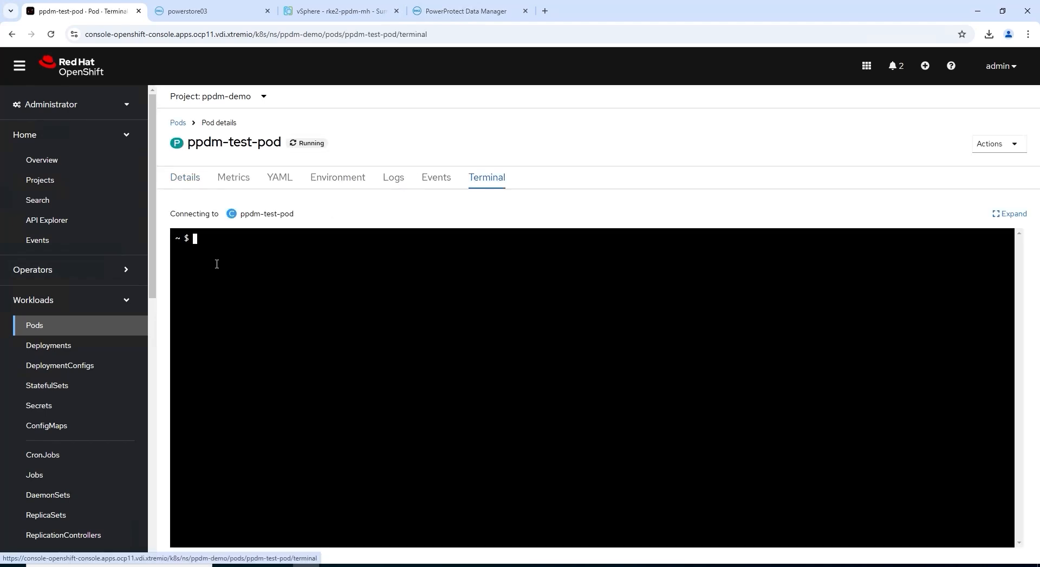
{"action": "type", "text": "ls"}
{"action": "key", "text": "Return"}
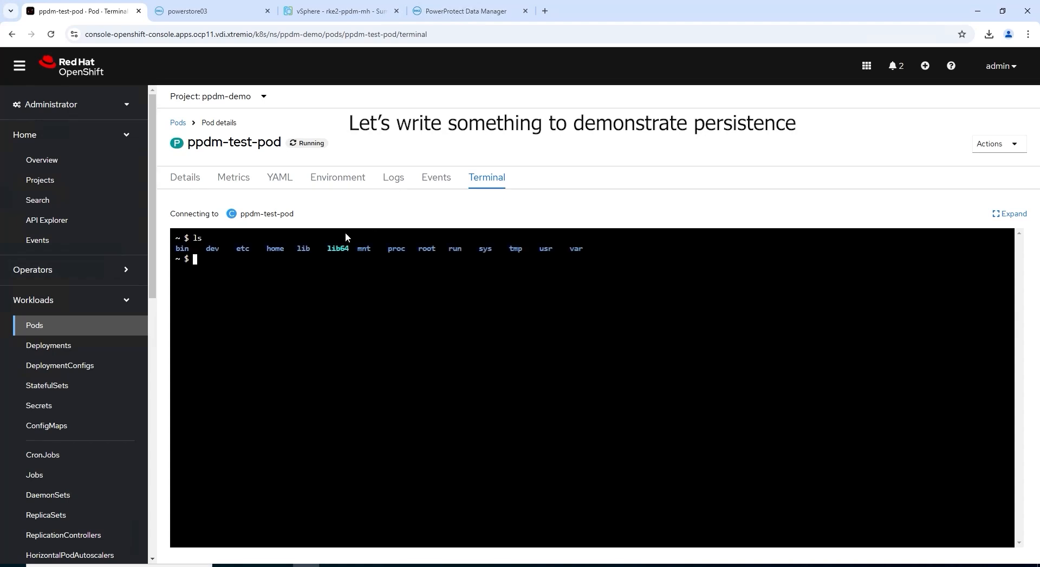
Step: Go to /mnt/storage in the pod and create an empty file named beforeaccidentaldeletion.txt
{"action": "type", "text": "cd mnt"}
{"action": "key", "text": "Return"}
{"action": "type", "text": "cd storage"}
{"action": "key", "text": "Return"}
{"action": "type", "text": "touch beforeaccidental"}
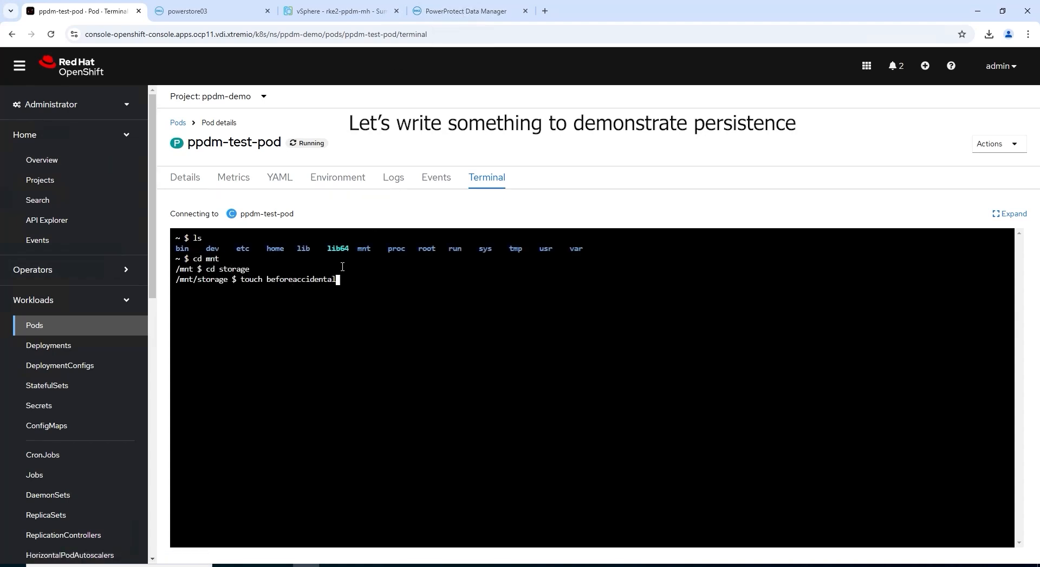
{"action": "type", "text": "deletion.txt"}
{"action": "key", "text": "Return"}
Step: Open beforeaccidentaldeletion.txt in vi and write "this is the file i have created before i accidentally deleted the names[pace ppdm-demo.", with "!!!!!!!!!" several lines below
{"action": "type", "text": "vi beforeaccidentaldeletion.txt"}
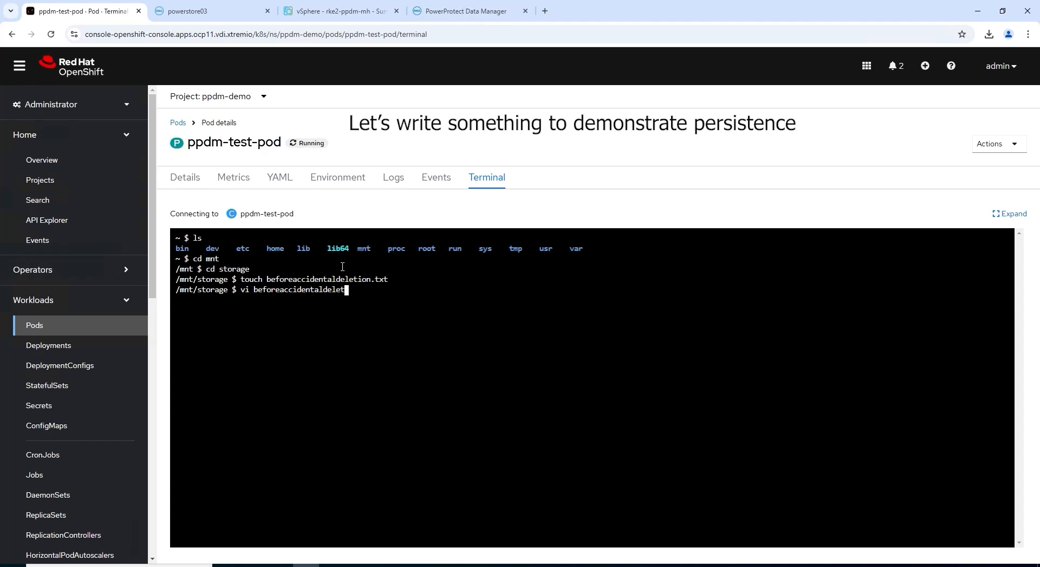
{"action": "key", "text": "Return"}
{"action": "type", "text": "ithis is the file i have created before i accidentally deleted the names[pace "}
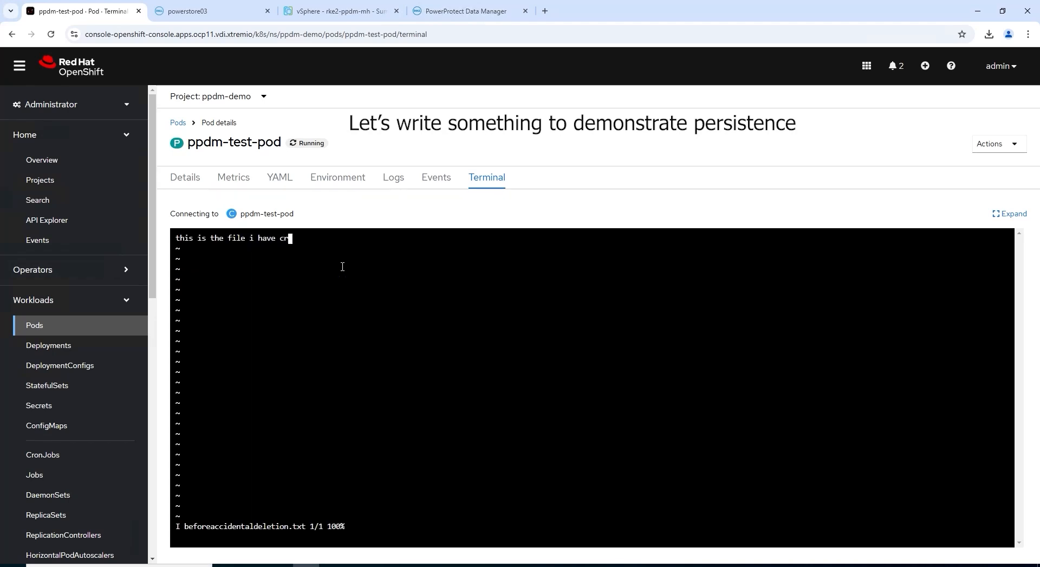
{"action": "type", "text": "ppdm-demo."}
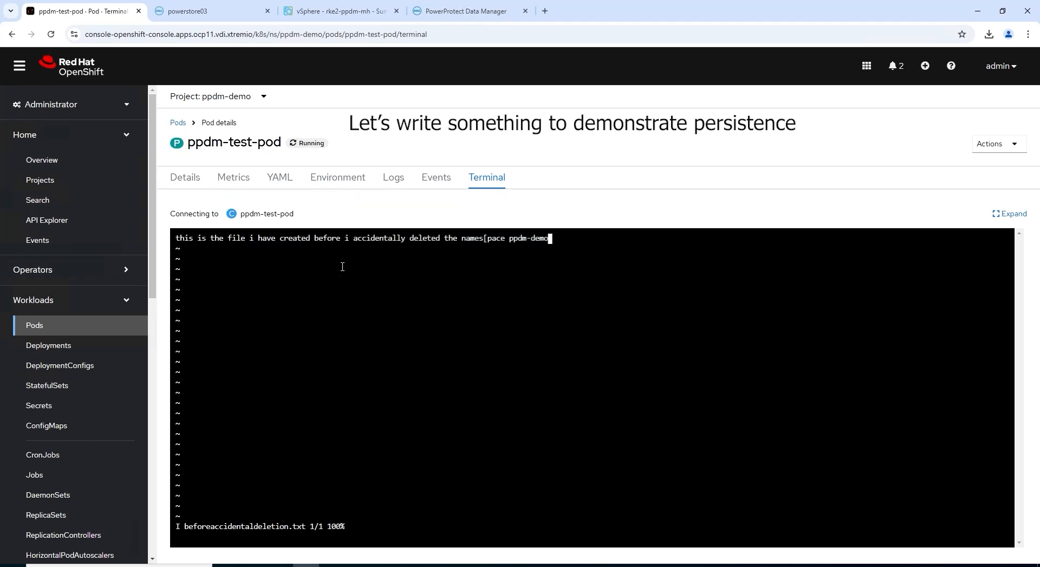
{"action": "key", "text": "Return"}
{"action": "key", "text": "Return"}
{"action": "key", "text": "Return"}
{"action": "key", "text": "Return"}
{"action": "key", "text": "Return"}
{"action": "key", "text": "Return"}
{"action": "key", "text": "Return"}
{"action": "type", "text": "!!!!!!!!!"}
Step: Several lines below the exclamation marks, write "Fear not i will recover from PPDM and recreate the namespace and automatically create a new PVC"
{"action": "key", "text": "Return"}
{"action": "key", "text": "Return"}
{"action": "key", "text": "Return"}
{"action": "key", "text": "Return"}
{"action": "key", "text": "Return"}
{"action": "key", "text": "Return"}
{"action": "key", "text": "Return"}
{"action": "type", "text": "Fear "}
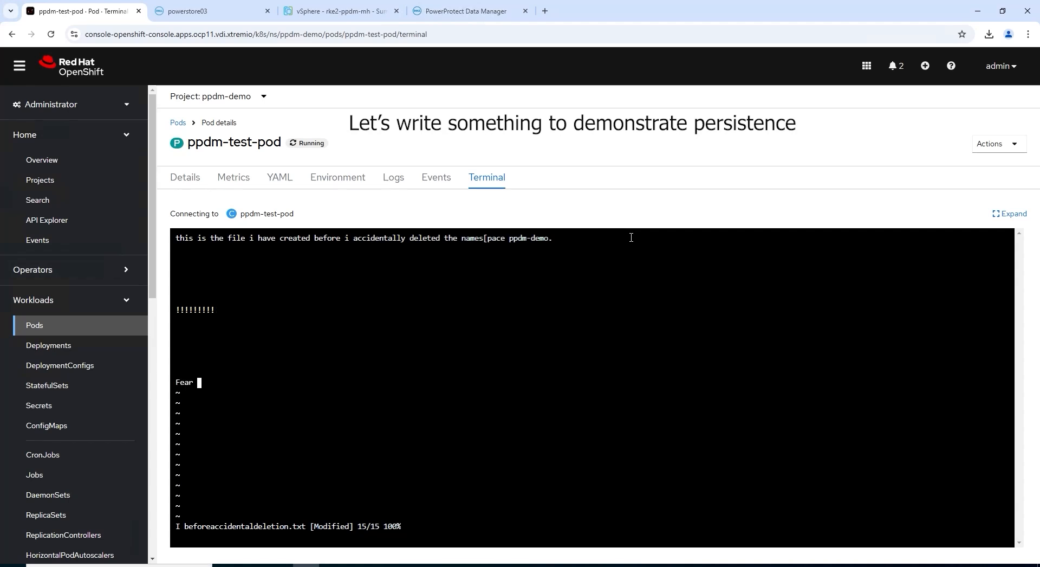
{"action": "type", "text": "not i will recover from PPDM and recreate the namespace and automatically creat"}
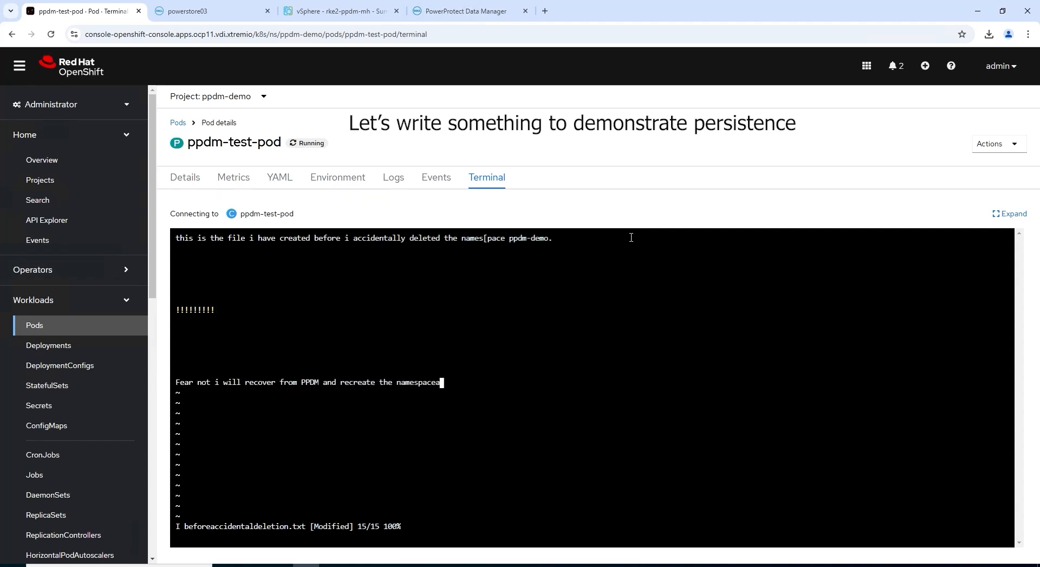
{"action": "type", "text": "e a new PVC and p"}
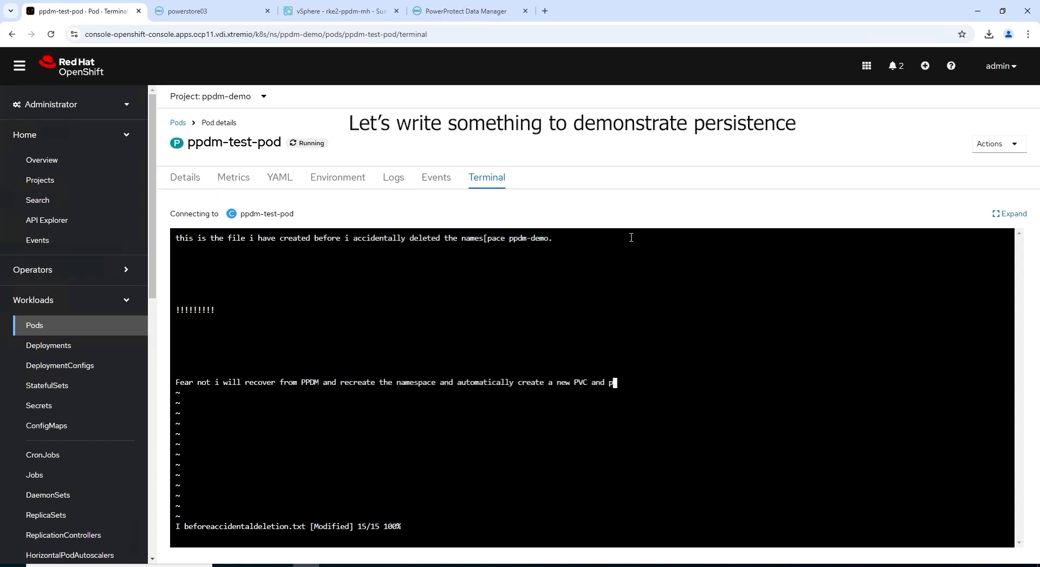
Step: Finish the sentence with "and provision net new storage via" and, on a new line, "Powerstore via the CSI process."
{"action": "type", "text": "rovision net new storage via"}
{"action": "key", "text": "Return"}
{"action": "type", "text": "Powersto"}
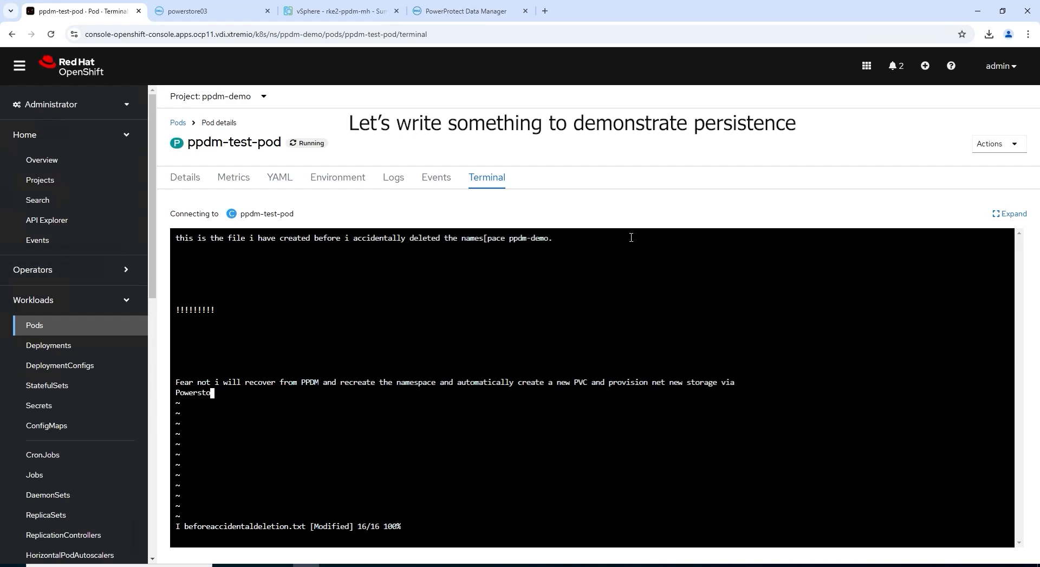
{"action": "type", "text": "re via the CSI process."}
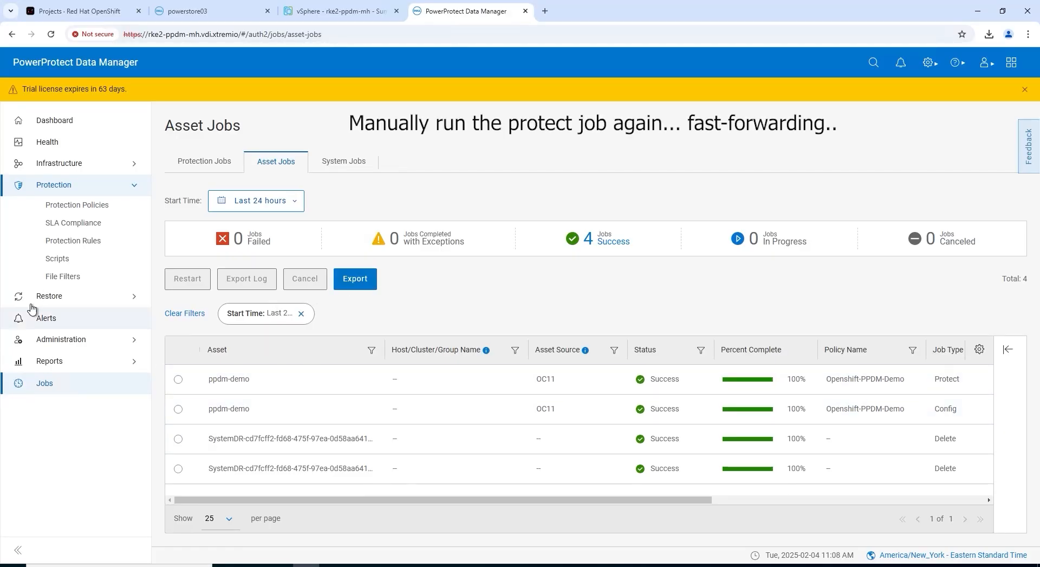
Step: In PowerProtect Data Manager, run a manual Full backup of all assets in the Openshift-PPDM-Demo policy, retained for 1 day
{"action": "left_click", "coordinate": [79, 206]}
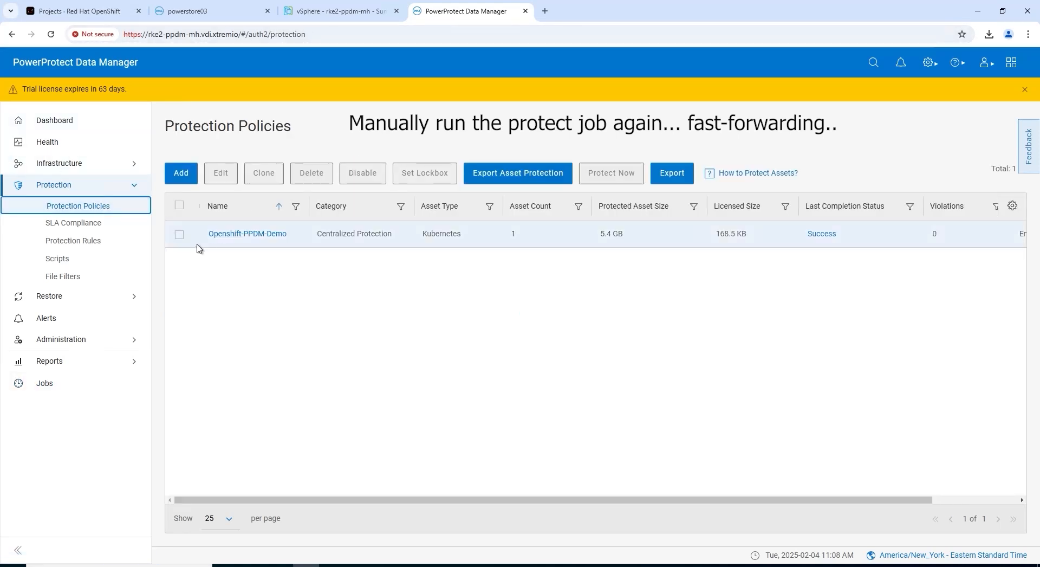
{"action": "left_click", "coordinate": [179, 234]}
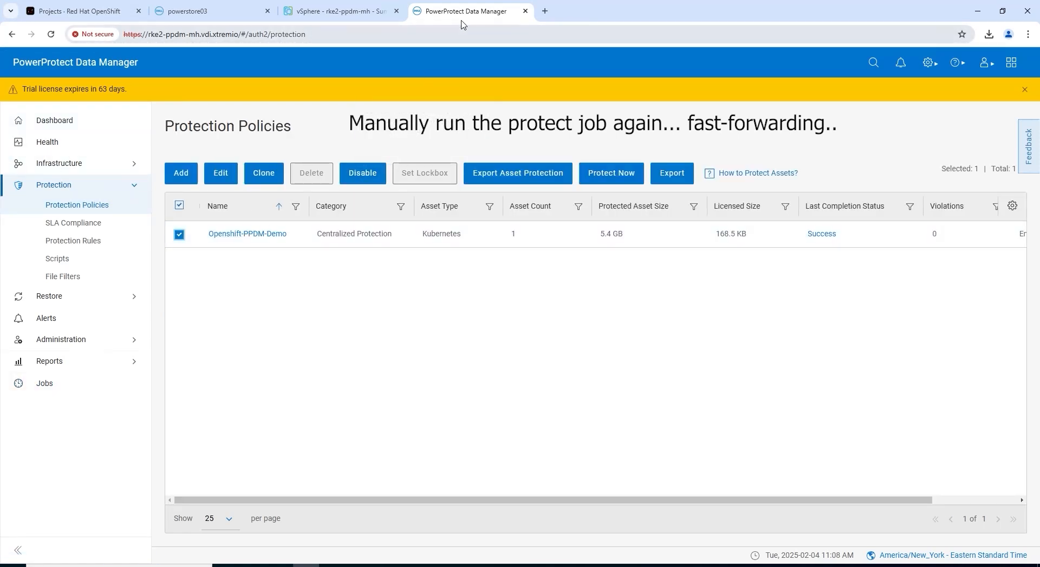
{"action": "left_click", "coordinate": [608, 178]}
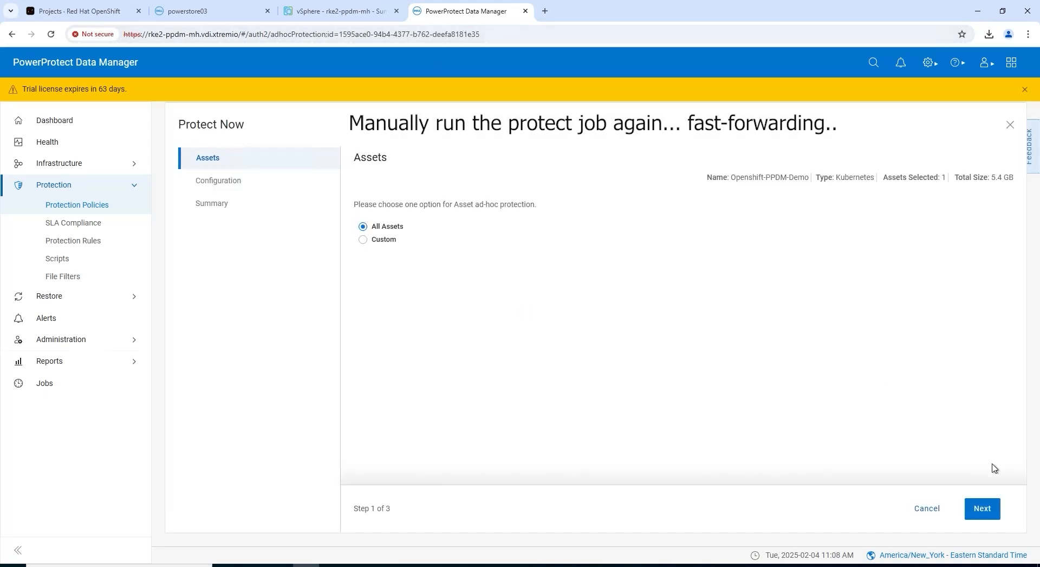
{"action": "left_click", "coordinate": [989, 514]}
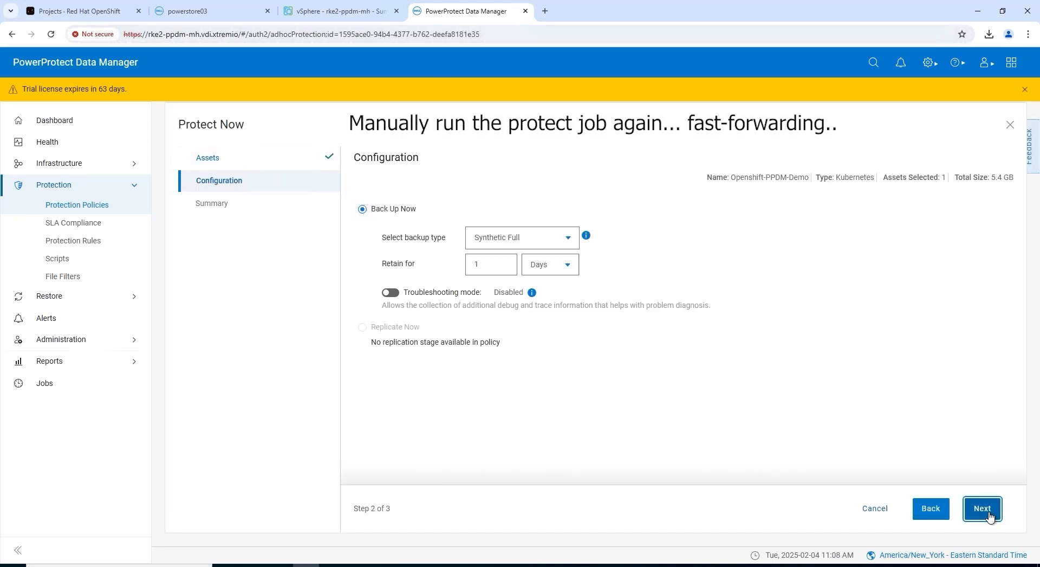
{"action": "left_click", "coordinate": [561, 240]}
{"action": "left_click", "coordinate": [482, 268]}
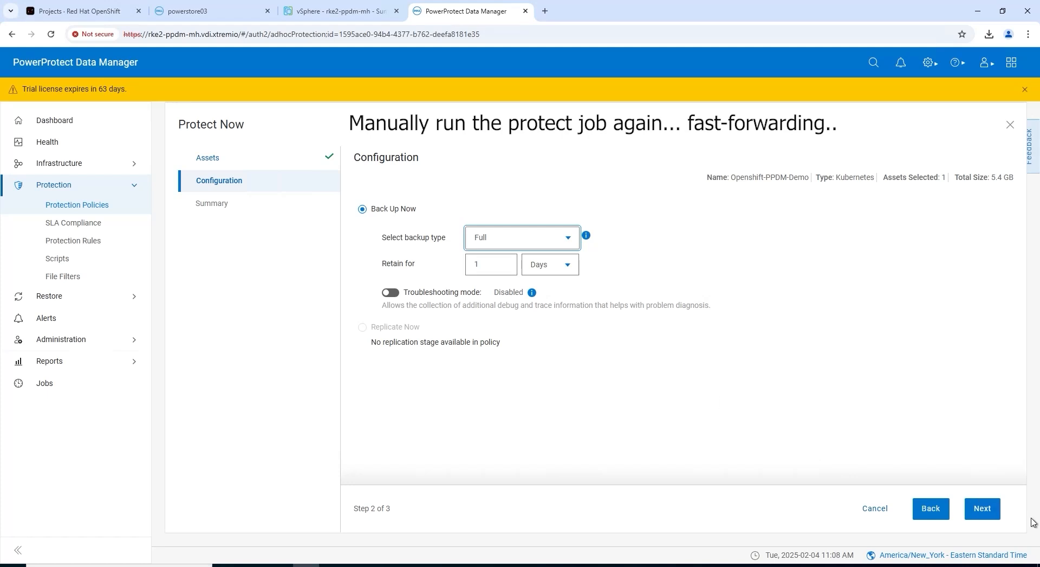
{"action": "left_click", "coordinate": [984, 508]}
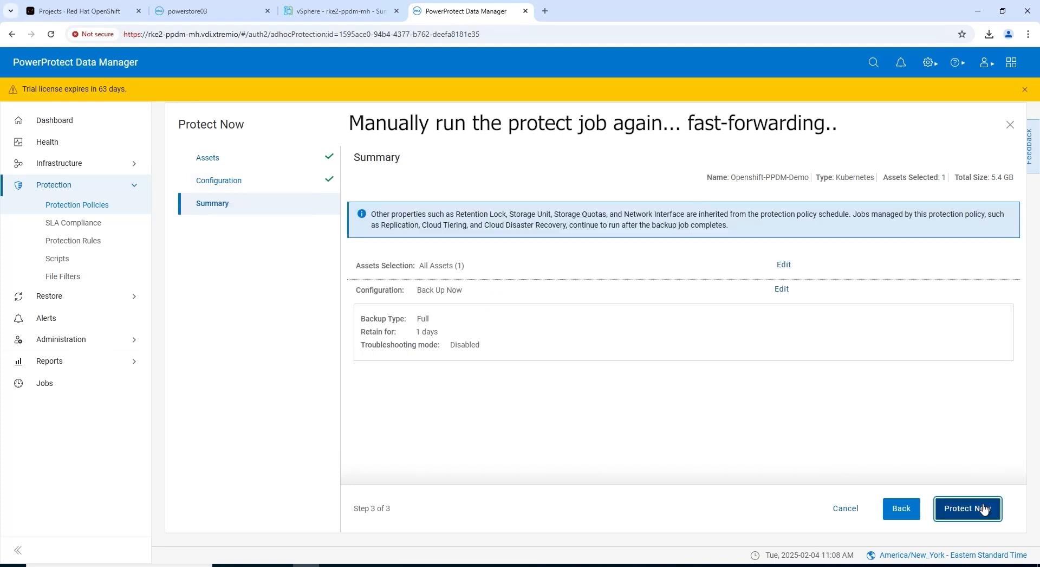
{"action": "left_click", "coordinate": [983, 508]}
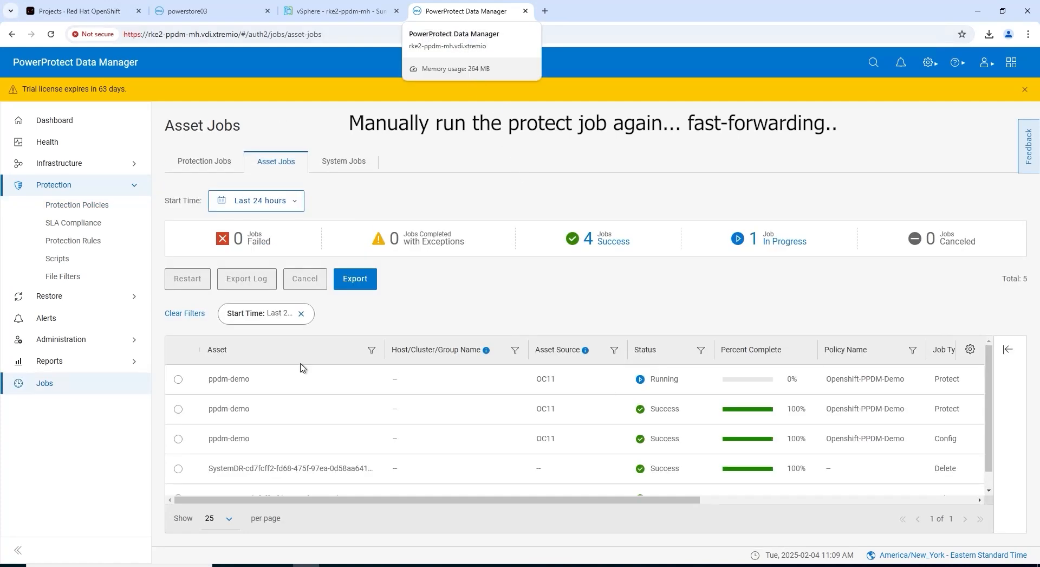
Step: In the OpenShift console, filter the projects by "power" and view the workloads of the powerprotect project
{"action": "left_click", "coordinate": [302, 369]}
{"action": "left_click", "coordinate": [81, 10]}
{"action": "type", "text": "power"}
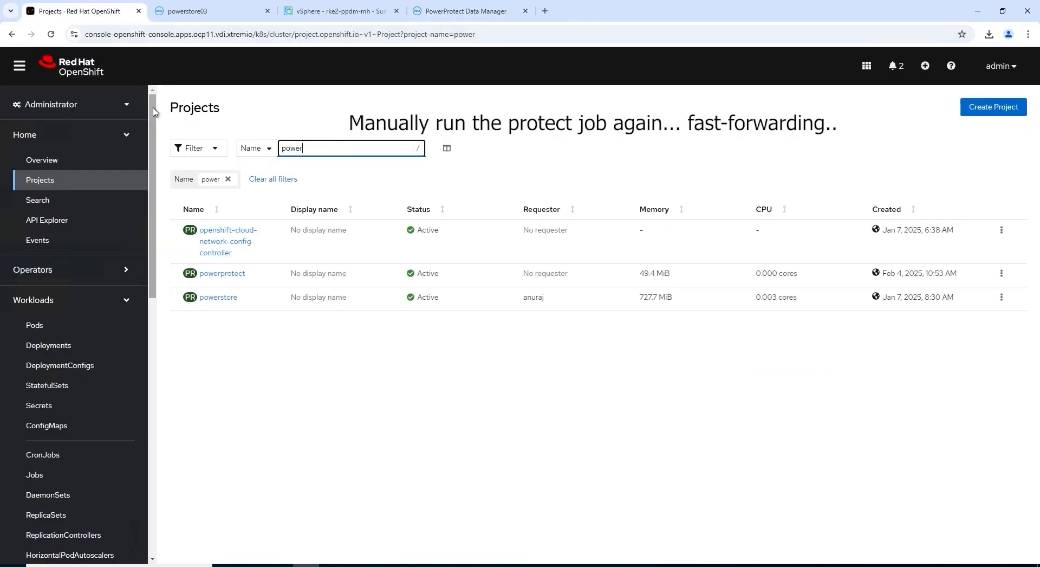
{"action": "left_click", "coordinate": [222, 273]}
{"action": "left_click", "coordinate": [342, 153]}
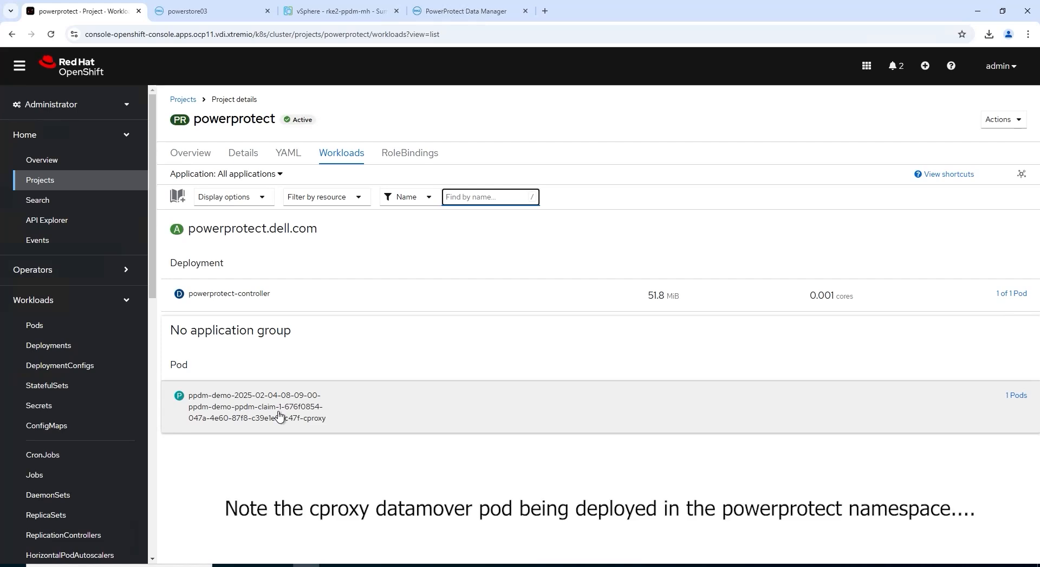
Step: Return to PowerProtect Data Manager and review the details and step log of the newest ppdm-demo Protect job
{"action": "key", "text": "ctrl+Tab"}
{"action": "key", "text": "ctrl+Tab"}
{"action": "key", "text": "ctrl+Tab"}
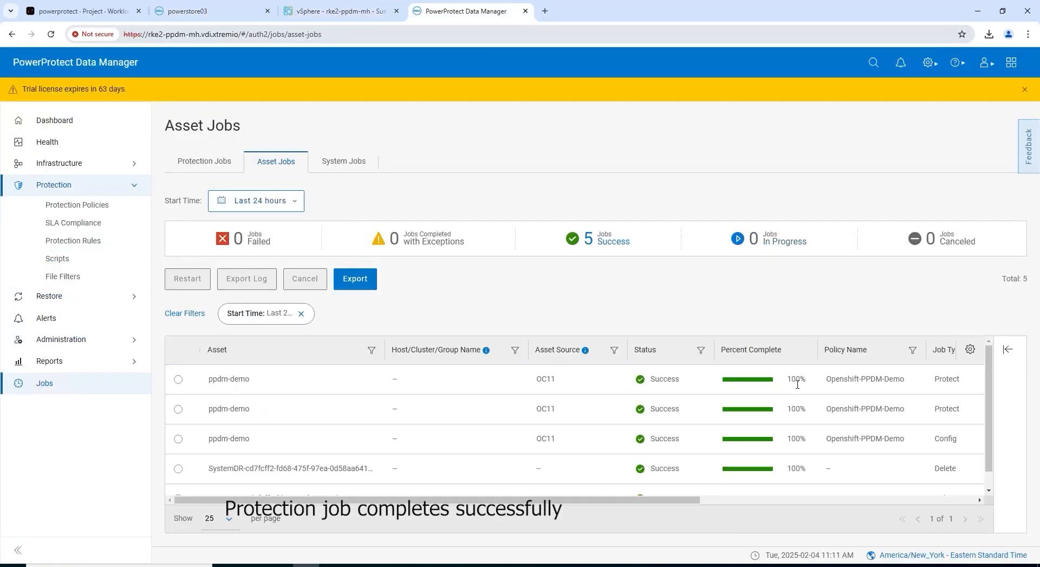
{"action": "left_click", "coordinate": [177, 379]}
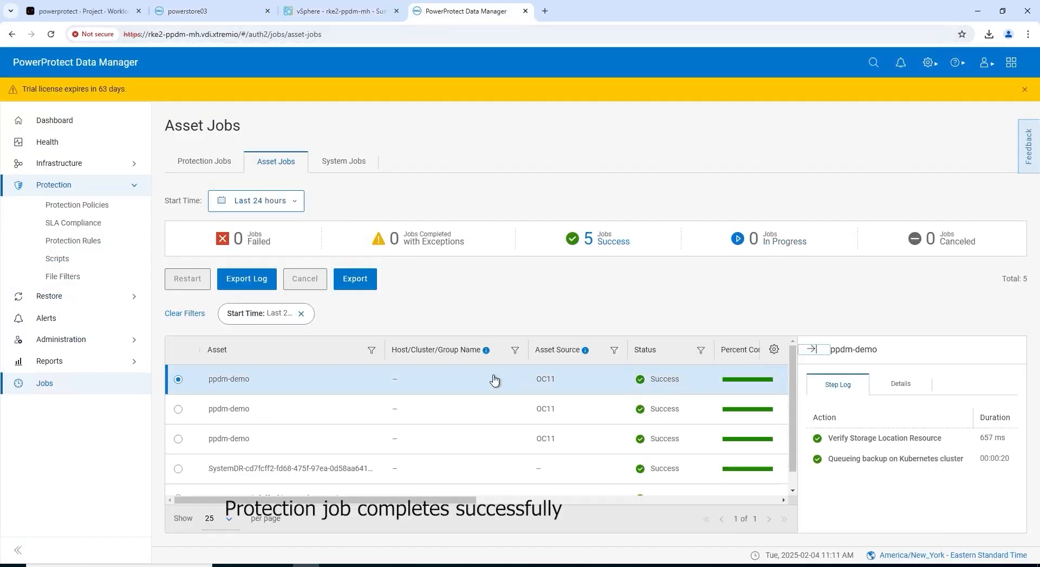
{"action": "left_click", "coordinate": [843, 386]}
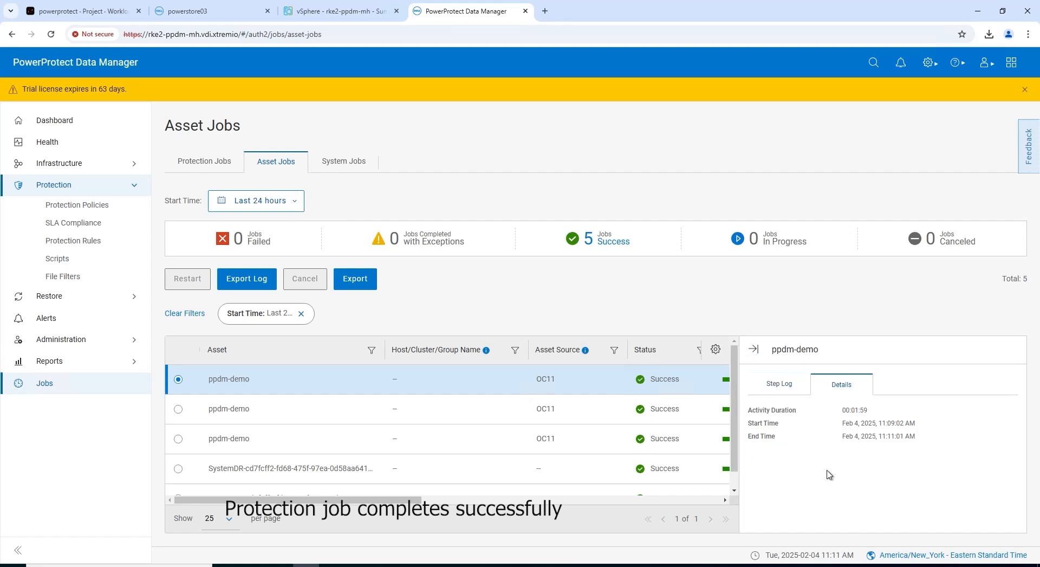
{"action": "left_click", "coordinate": [779, 386]}
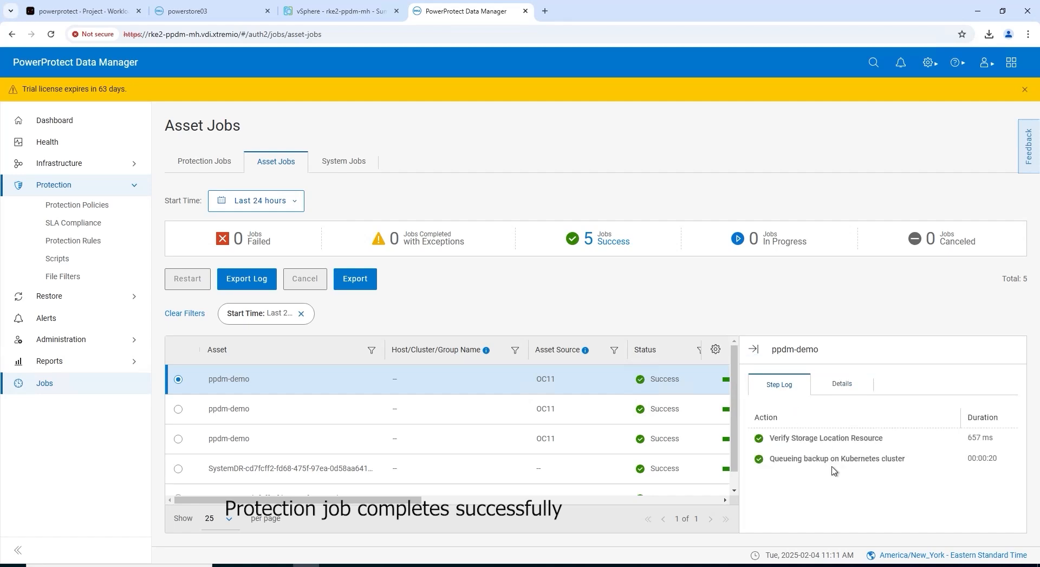
{"action": "left_click", "coordinate": [752, 350]}
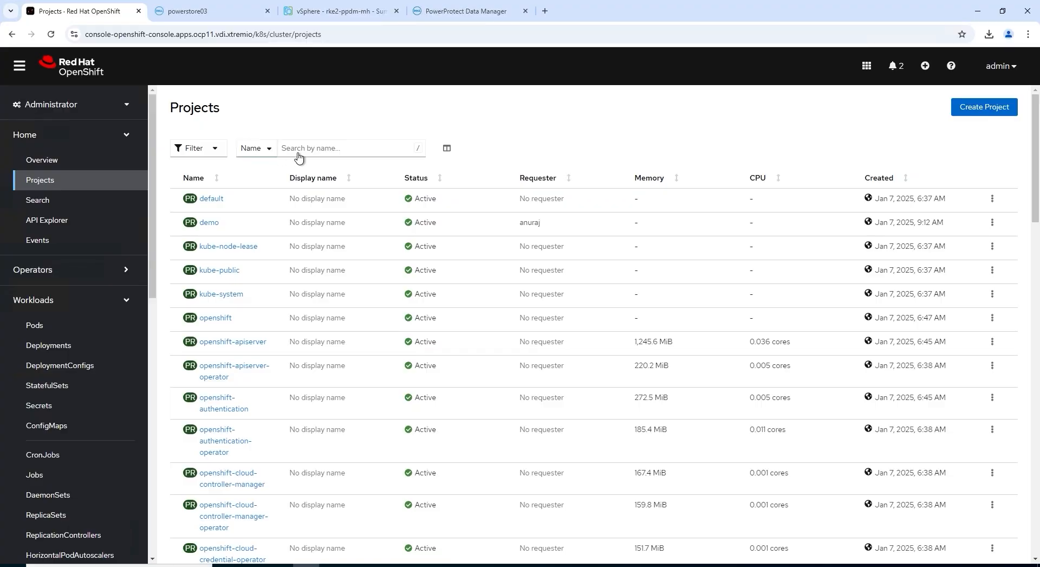
Step: In the OpenShift console, find the ppdm-demo project and delete it, confirming with its name
{"action": "left_click", "coordinate": [303, 148]}
{"action": "type", "text": "ppdm-demo"}
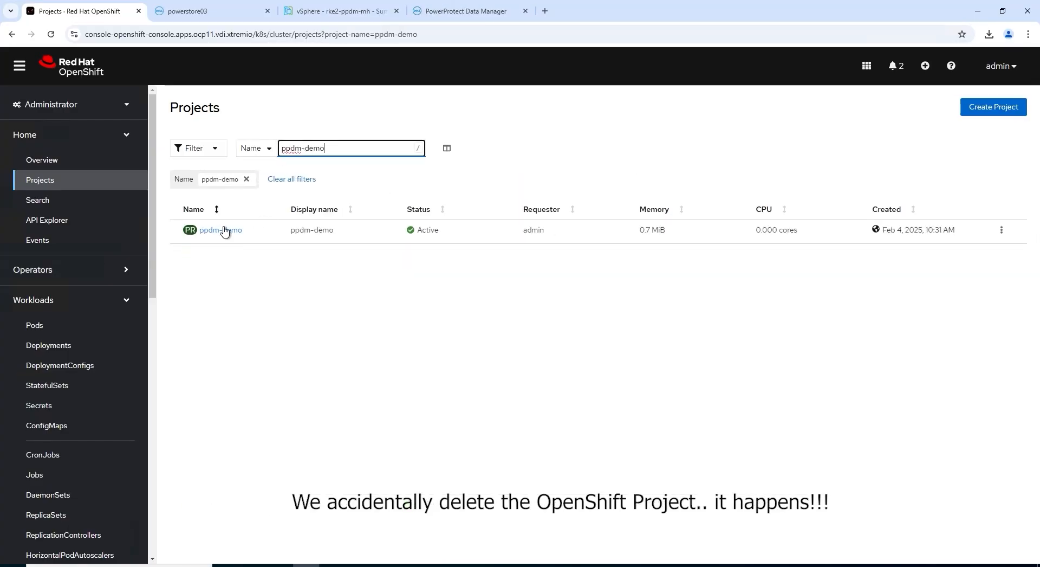
{"action": "left_click", "coordinate": [1003, 232]}
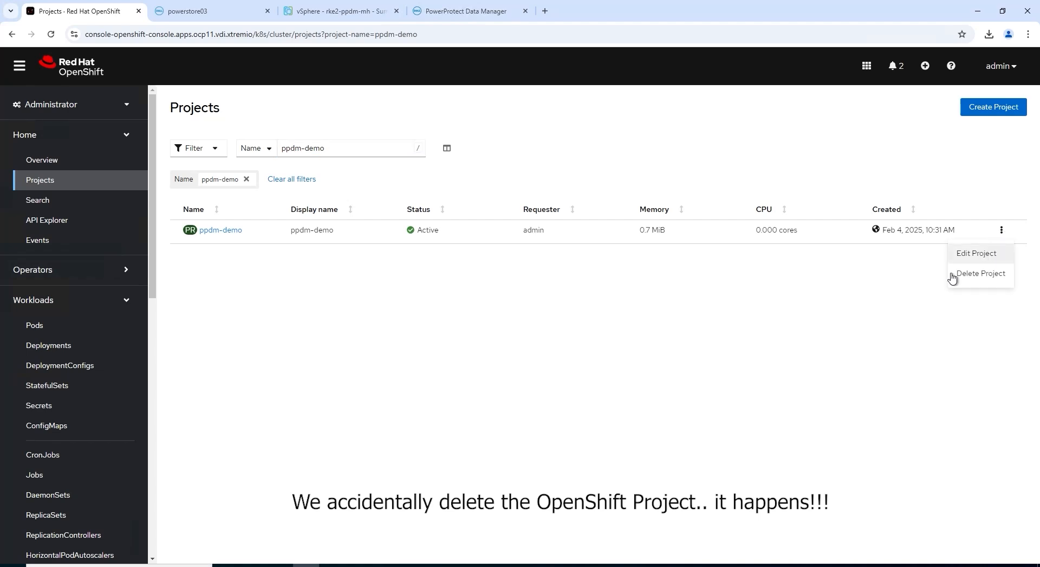
{"action": "left_click", "coordinate": [965, 279]}
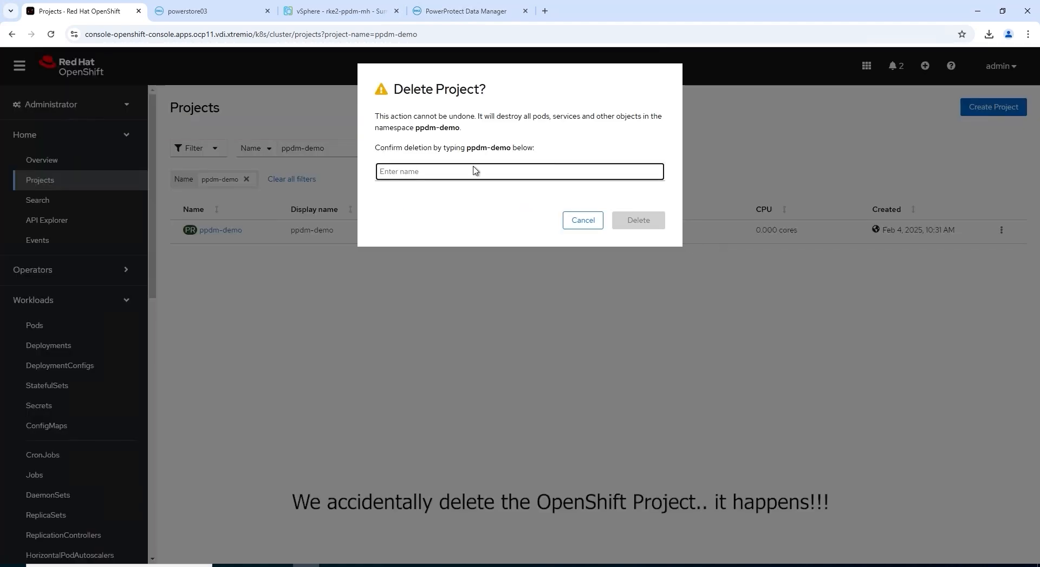
{"action": "left_click", "coordinate": [441, 172]}
{"action": "type", "text": "ppdm"}
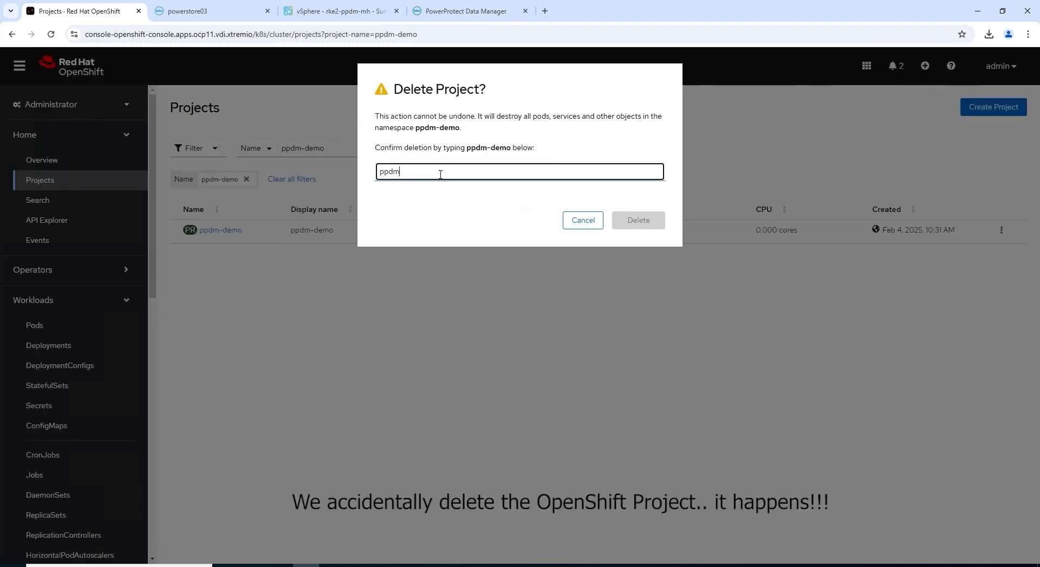
{"action": "type", "text": "-demo"}
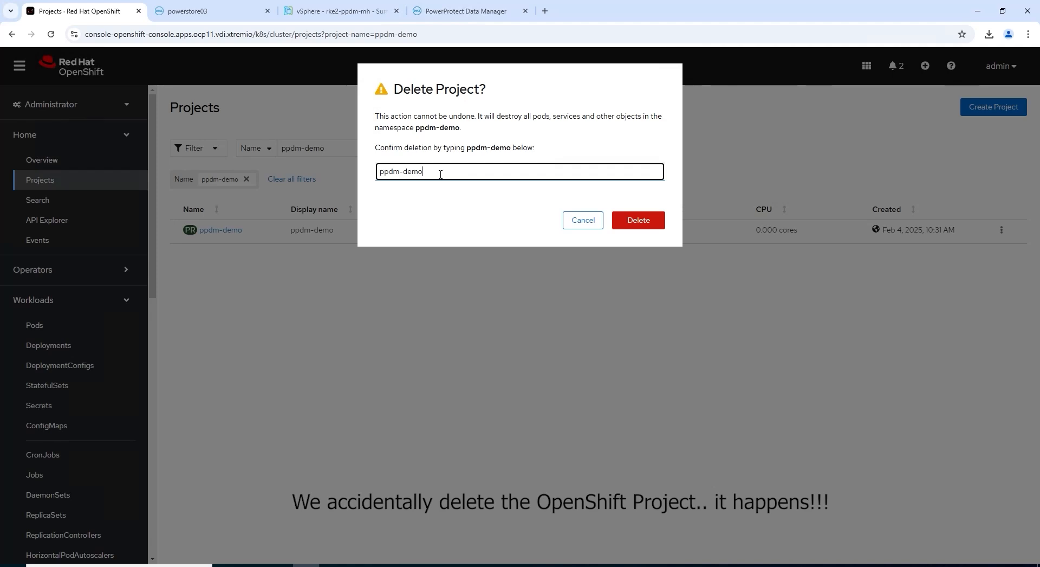
{"action": "left_click", "coordinate": [632, 219]}
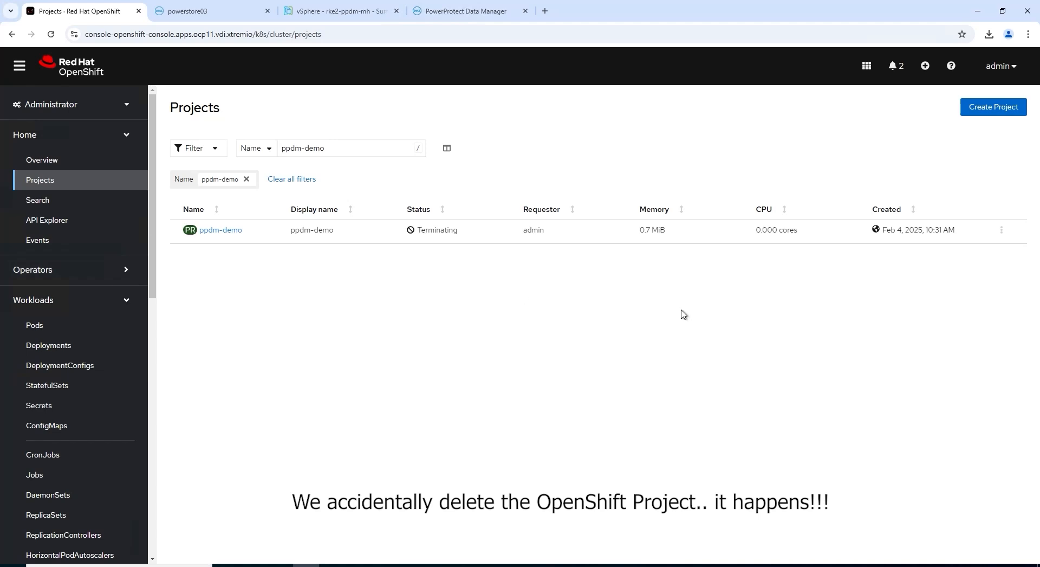
Step: List the pods of all projects and look up ppdm-demo among the selectable projects
{"action": "left_click", "coordinate": [50, 323]}
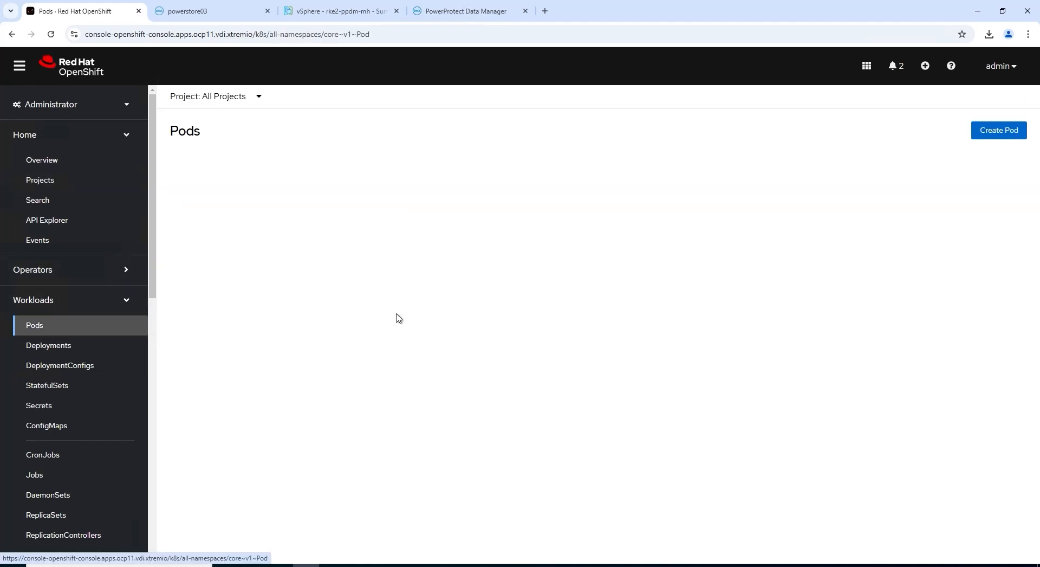
{"action": "left_click", "coordinate": [257, 103]}
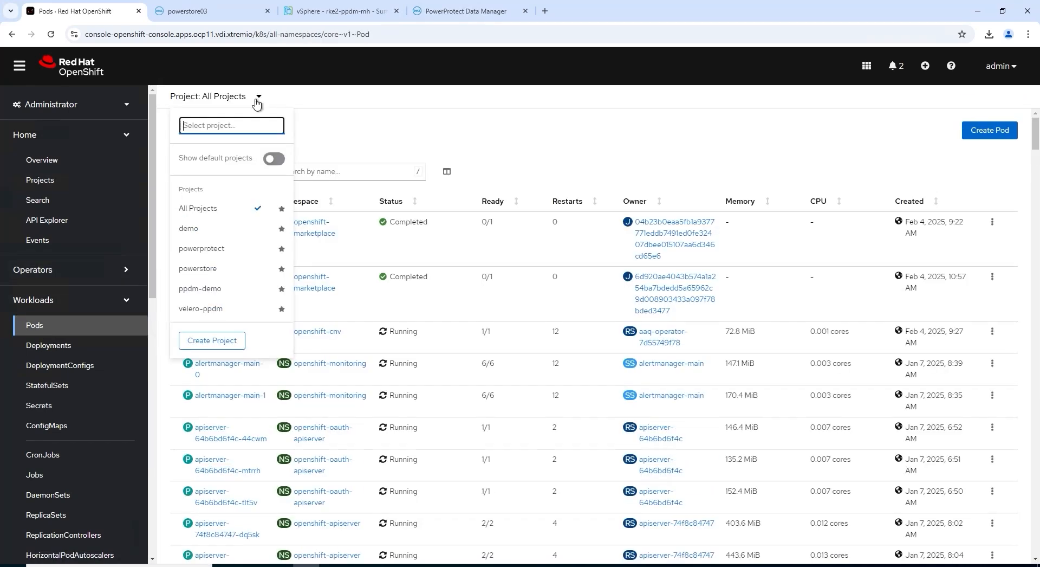
{"action": "type", "text": "ppdm-demo"}
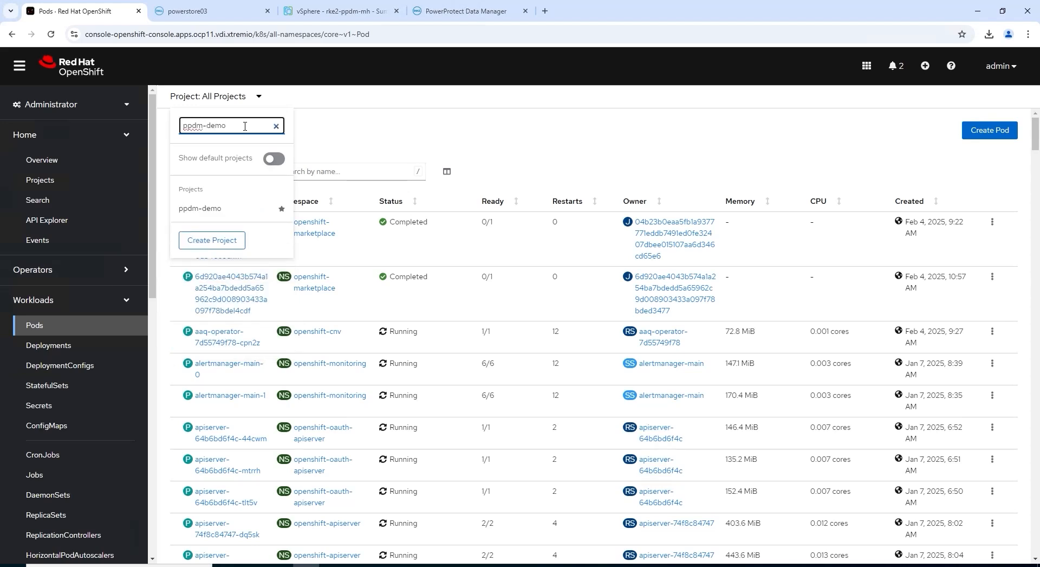
{"action": "left_click", "coordinate": [276, 129]}
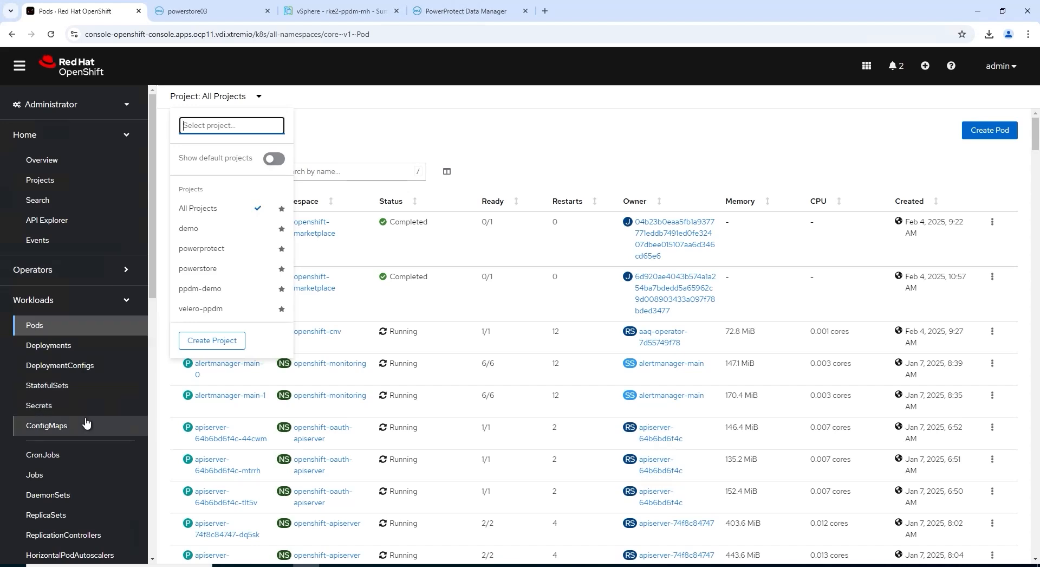
Step: Check the PersistentVolumeClaims across all projects, and those of the ppdm-demo project alone
{"action": "scroll", "coordinate": [108, 379], "scroll_direction": "down", "scroll_amount": 3}
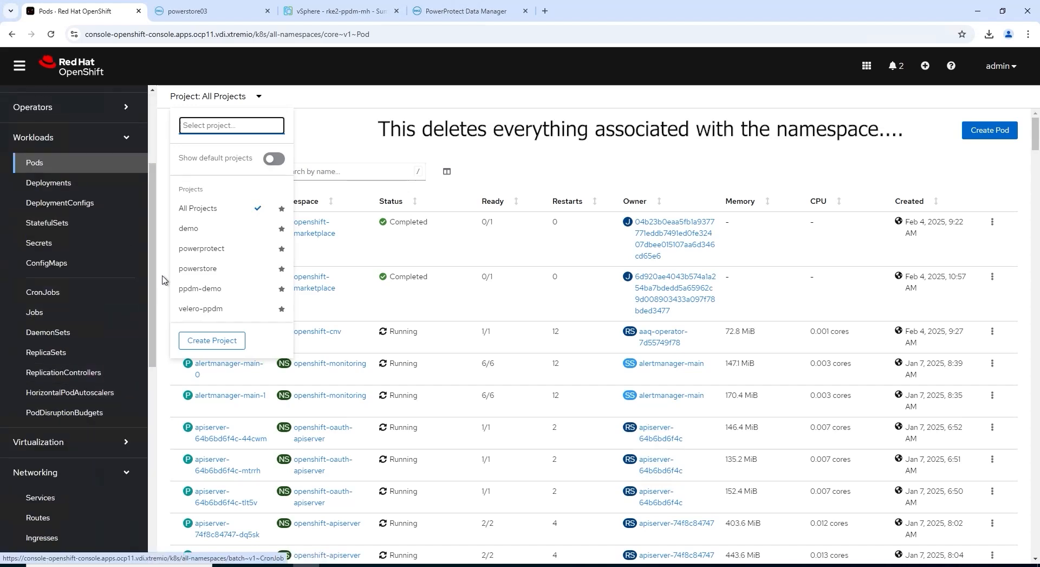
{"action": "scroll", "coordinate": [99, 356], "scroll_direction": "down", "scroll_amount": 2}
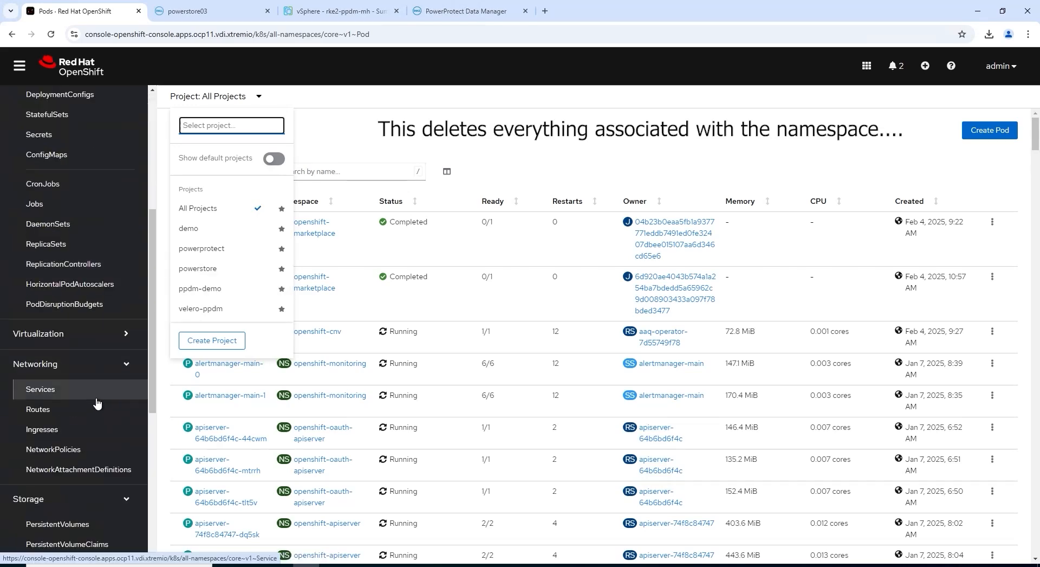
{"action": "scroll", "coordinate": [98, 363], "scroll_direction": "down", "scroll_amount": 3}
{"action": "left_click", "coordinate": [67, 381]}
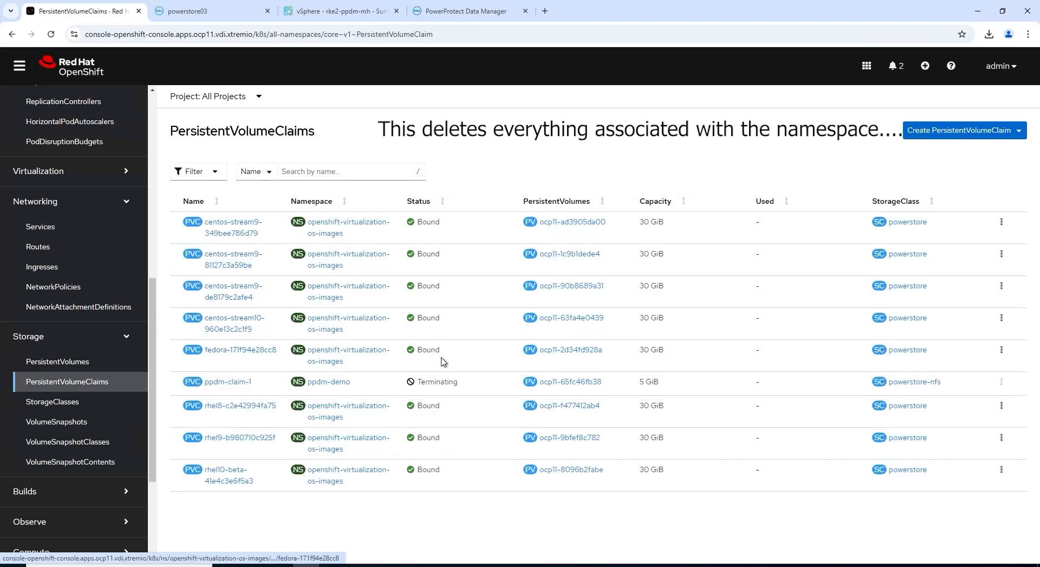
{"action": "left_click", "coordinate": [259, 98]}
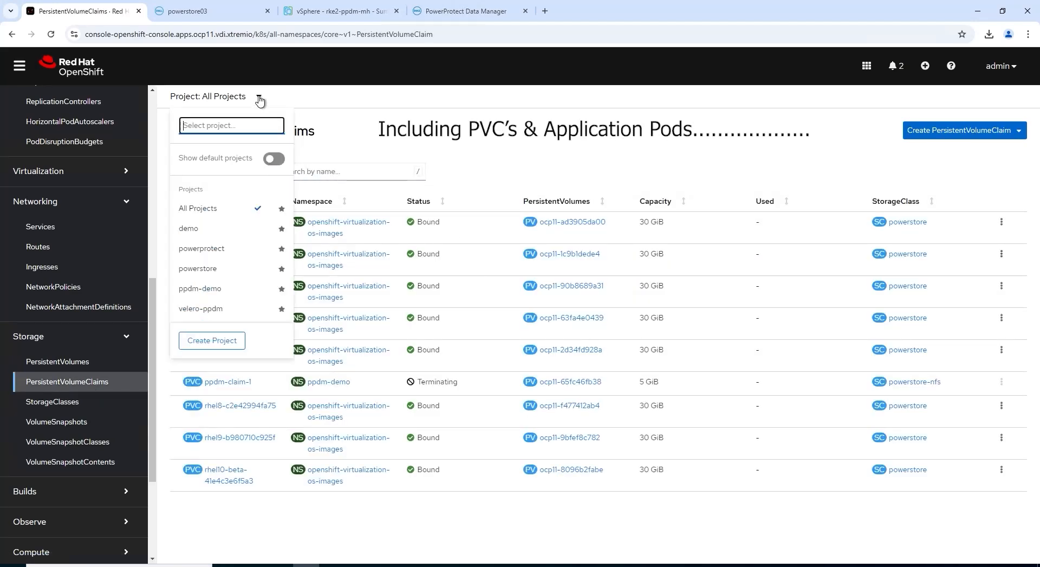
{"action": "left_click", "coordinate": [229, 289]}
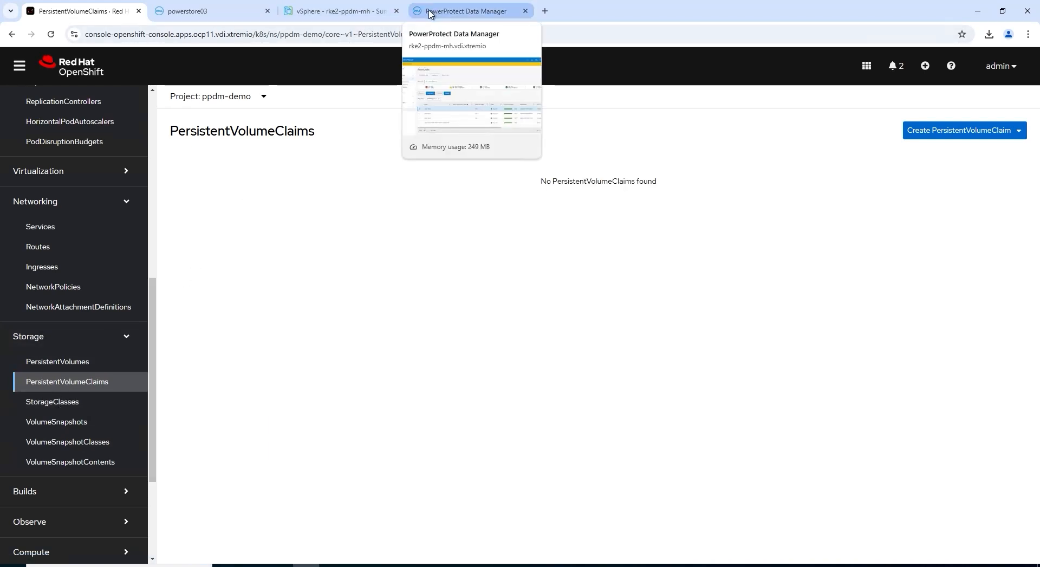
Step: Switch to the PowerStore manager and check the storage volumes list
{"action": "left_click", "coordinate": [213, 12]}
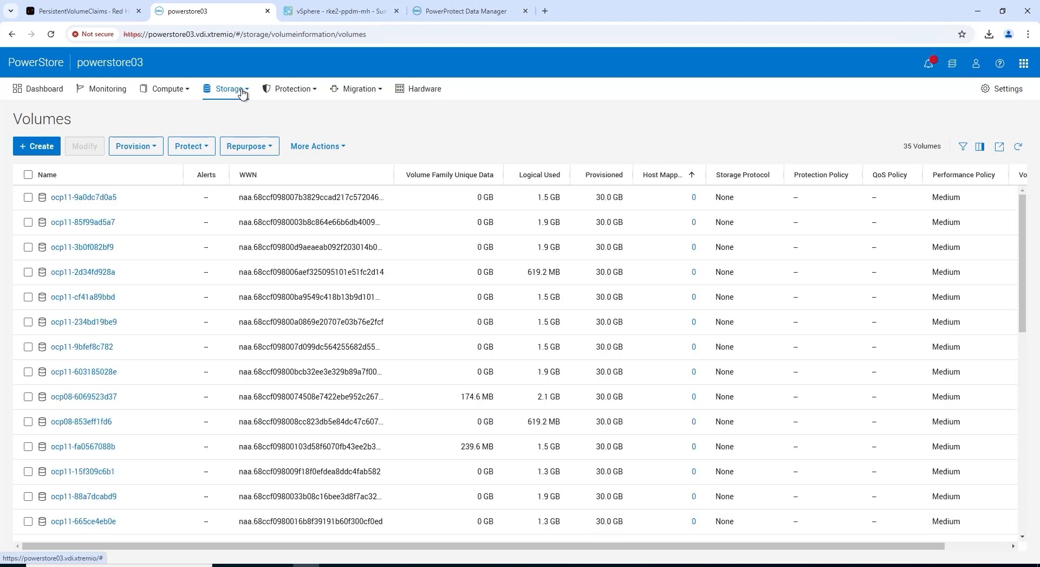
{"action": "left_click", "coordinate": [242, 93]}
{"action": "left_click", "coordinate": [245, 188]}
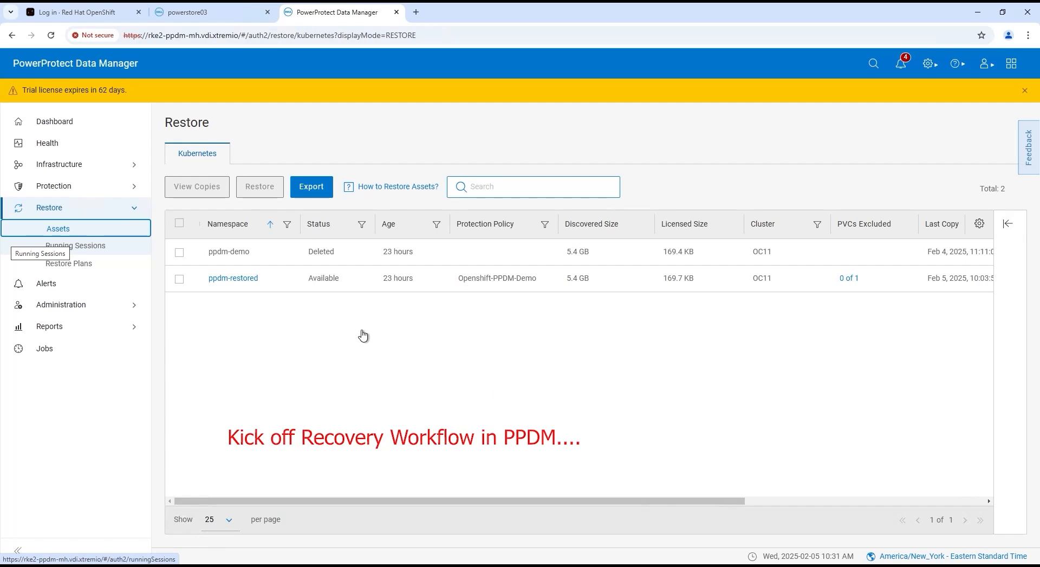
Step: Start a restore of the deleted ppdm-demo namespace in PowerProtect Data Manager from its default copy to the original cluster, restoring the namespace and select PVCs
{"action": "left_click", "coordinate": [179, 253]}
{"action": "left_click", "coordinate": [260, 187]}
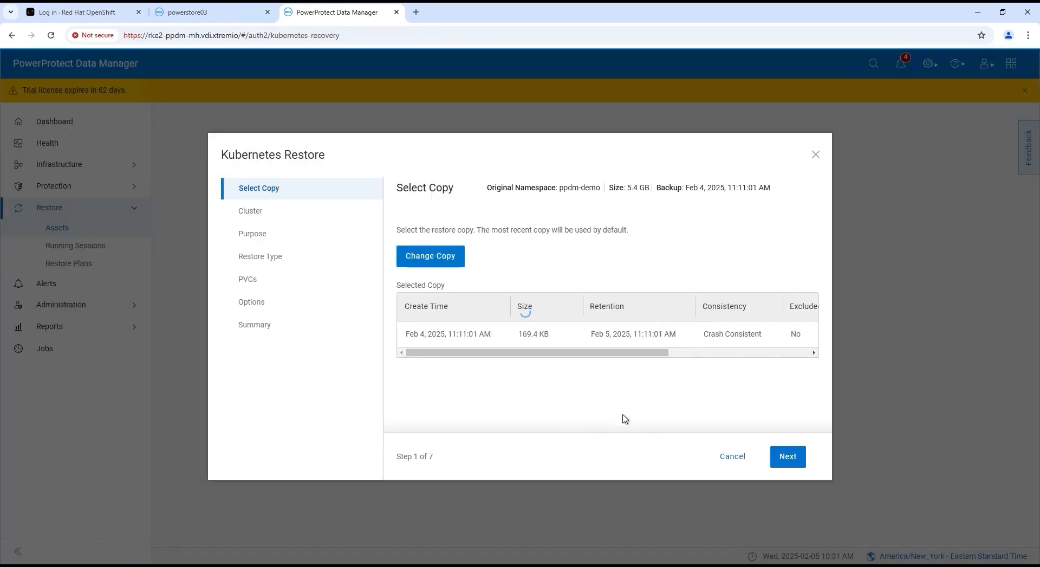
{"action": "left_click", "coordinate": [788, 457]}
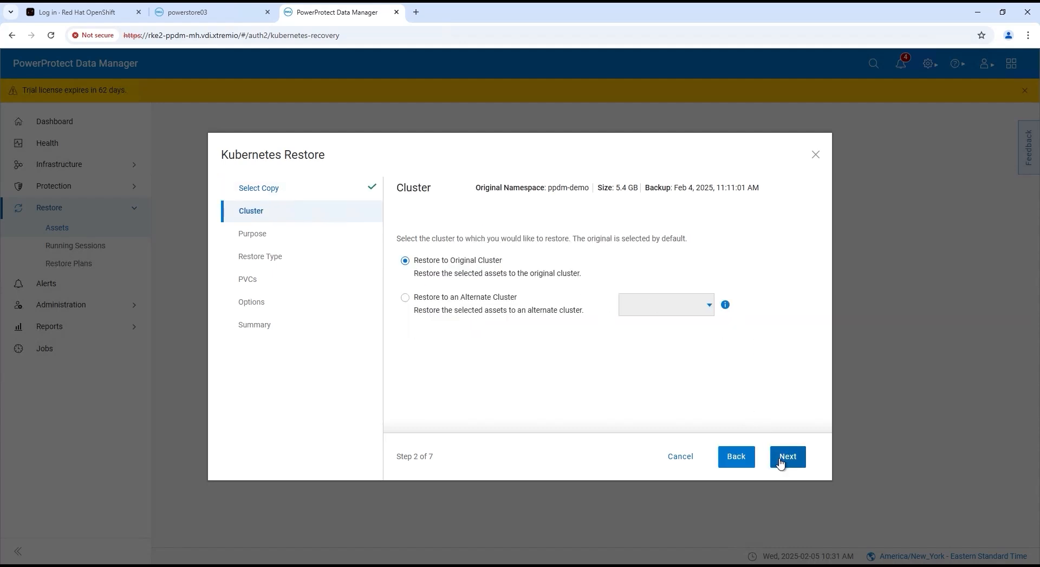
{"action": "left_click", "coordinate": [783, 456]}
{"action": "left_click", "coordinate": [425, 297]}
{"action": "left_click", "coordinate": [789, 455]}
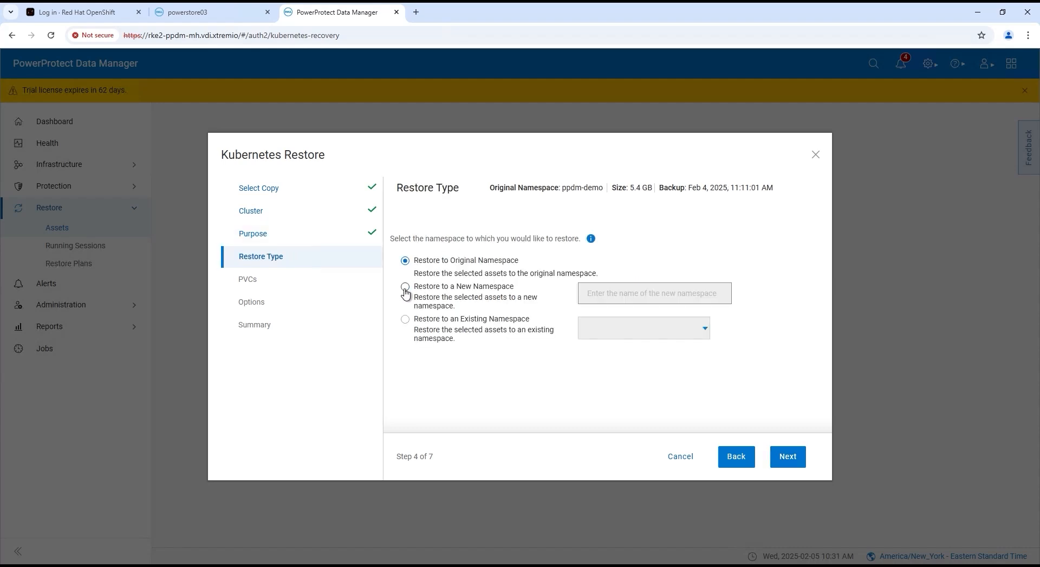
Step: Restore to a new namespace named ppdm-restored, including the PVC ppdm-claim-1 with default options, and launch the restore
{"action": "left_click", "coordinate": [406, 287]}
{"action": "left_click", "coordinate": [611, 292]}
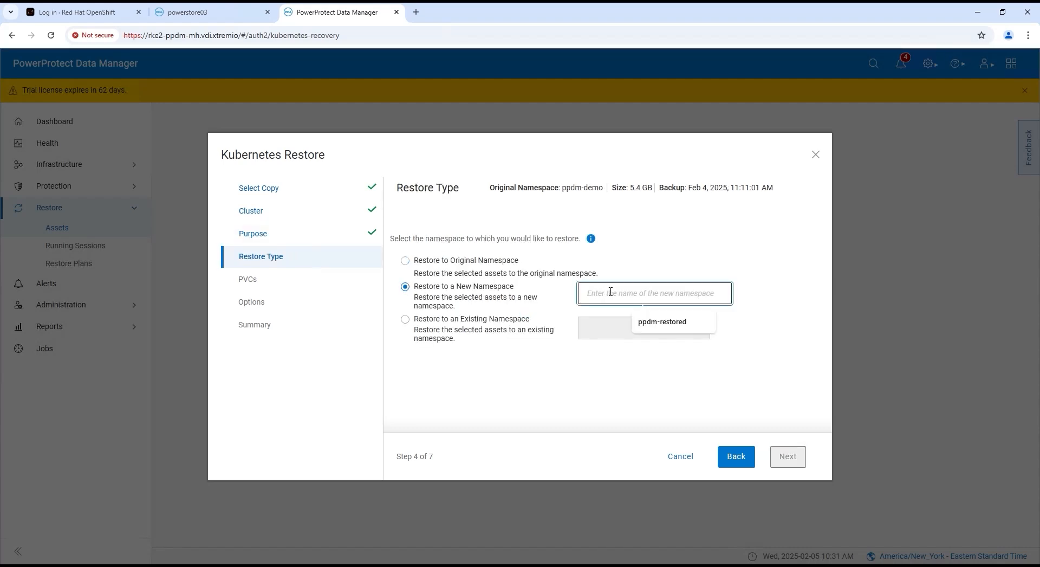
{"action": "left_click", "coordinate": [668, 327]}
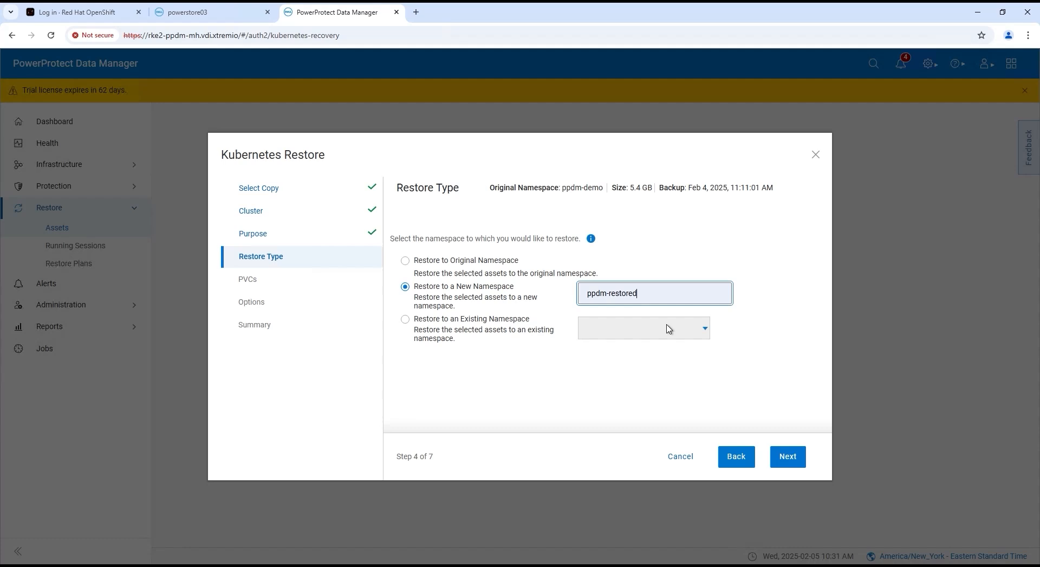
{"action": "left_click", "coordinate": [784, 458]}
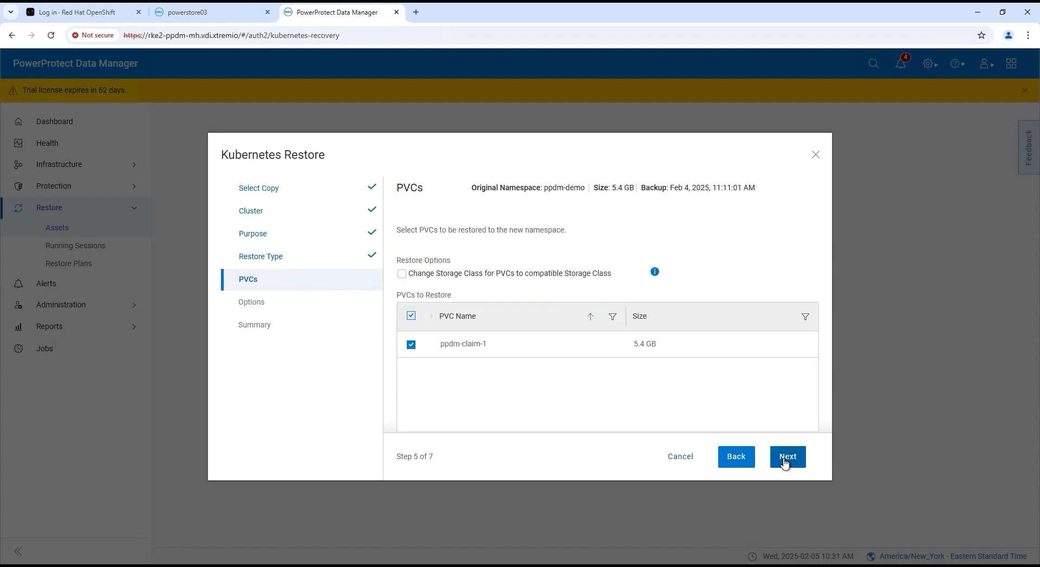
{"action": "left_click", "coordinate": [784, 458]}
{"action": "left_click", "coordinate": [784, 458]}
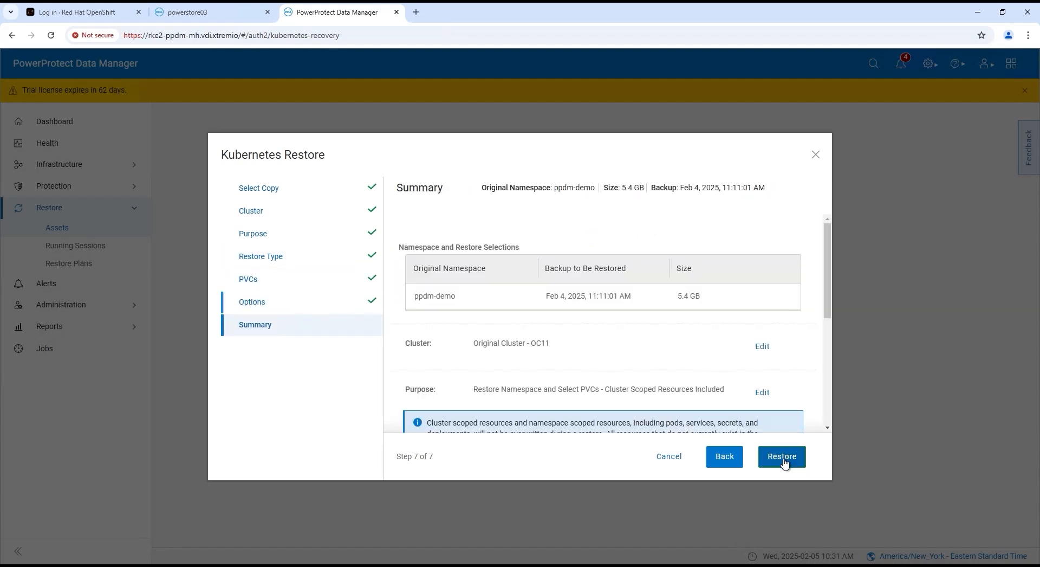
{"action": "left_click", "coordinate": [784, 458]}
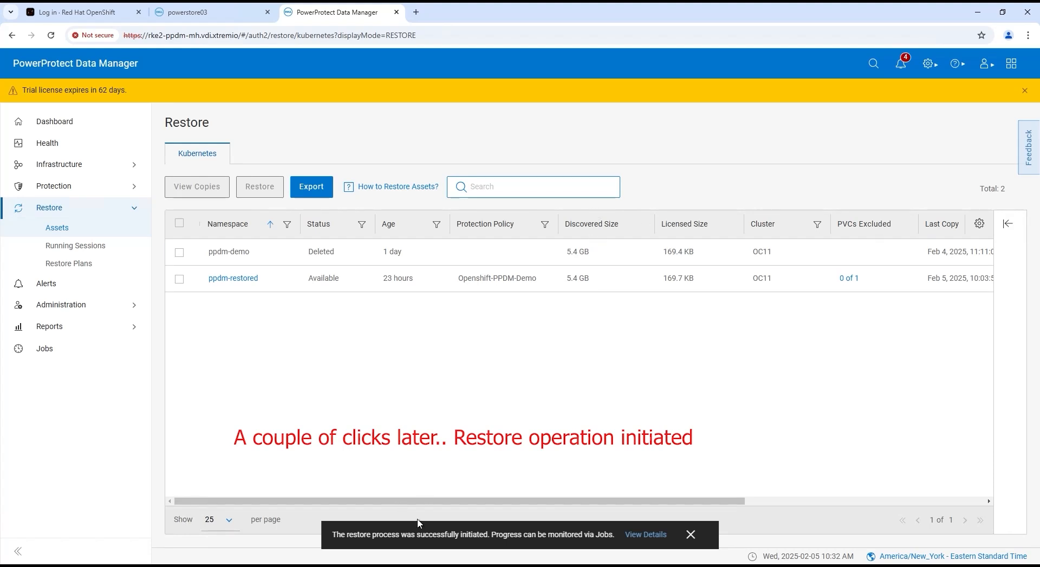
Step: Open the new restore job and examine the step log of its ppdm-demo task
{"action": "left_click", "coordinate": [646, 534]}
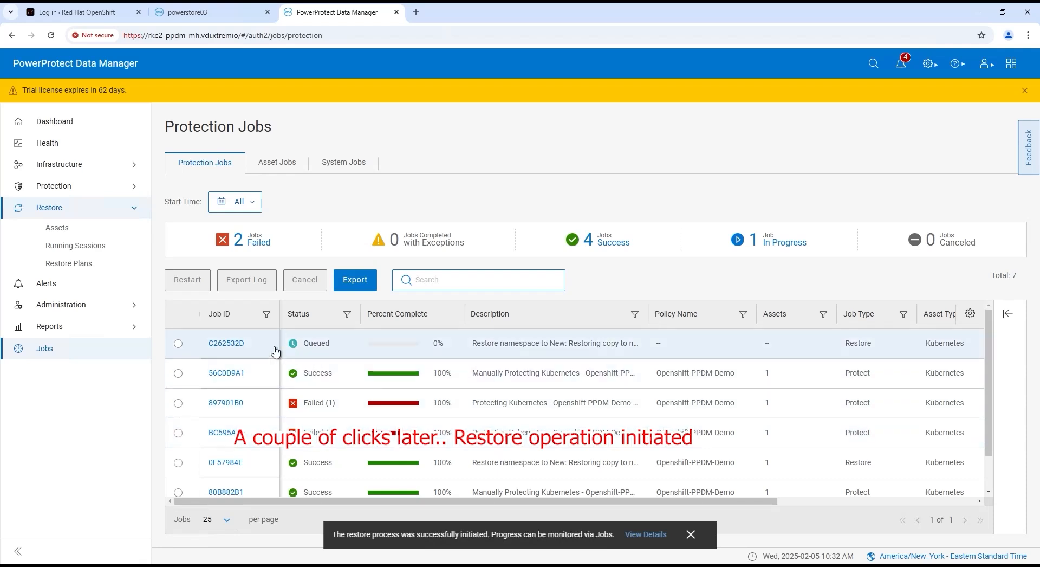
{"action": "left_click", "coordinate": [227, 343]}
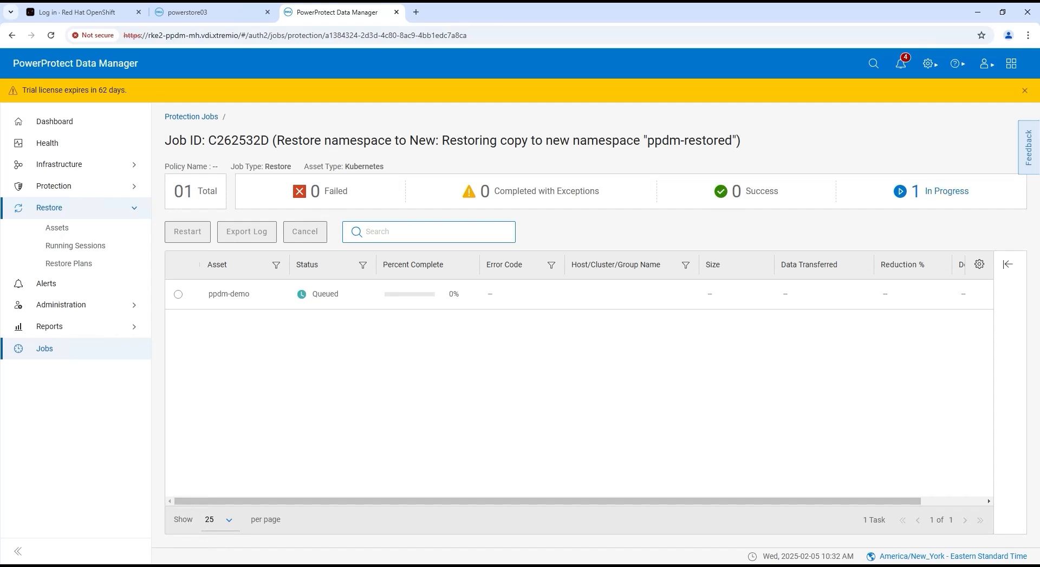
{"action": "left_click", "coordinate": [178, 294]}
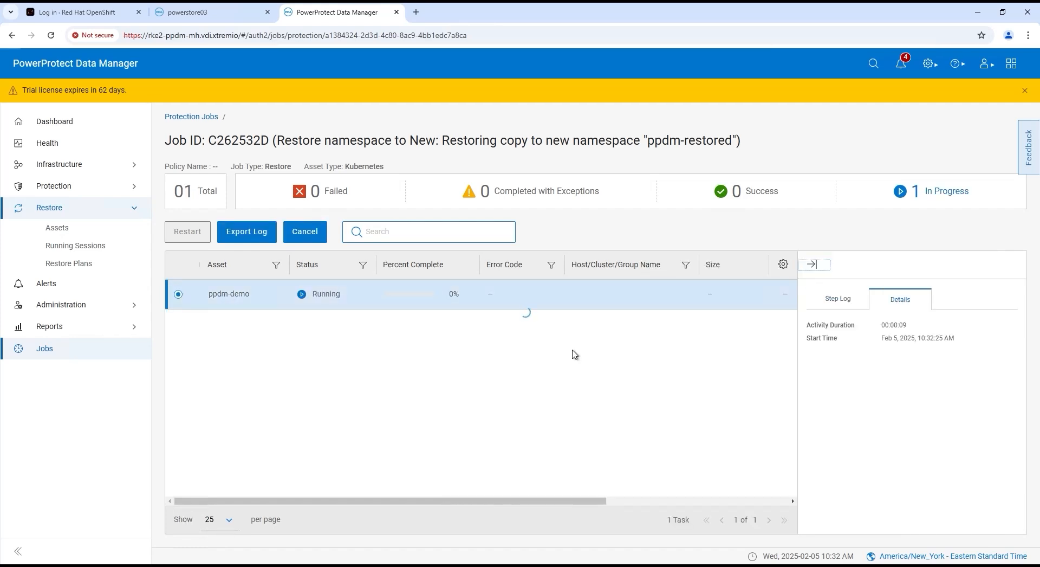
{"action": "left_click", "coordinate": [717, 305]}
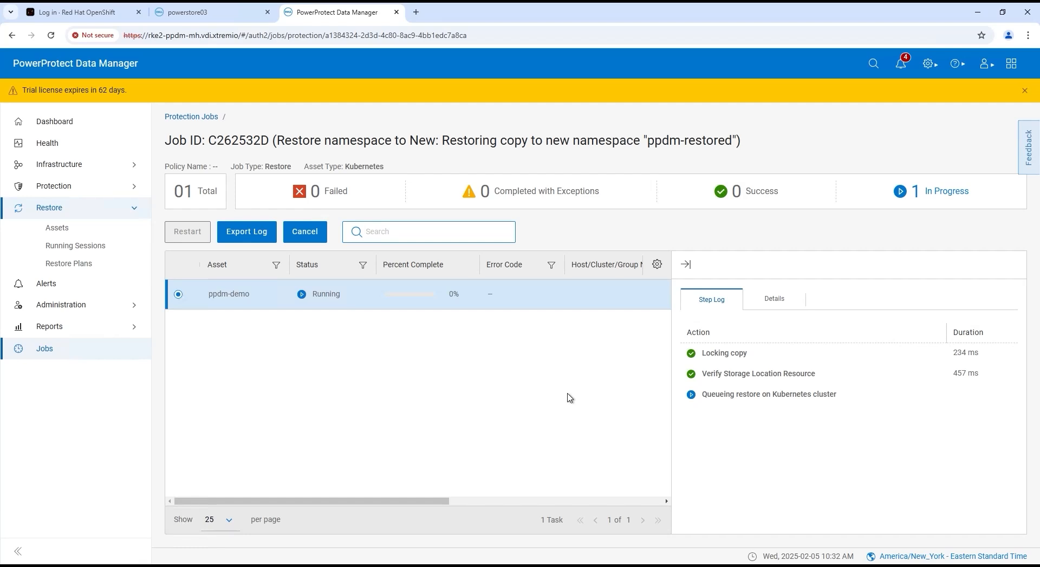
Step: Switch to the OpenShift console and log in with the htpasswd identity provider
{"action": "left_click", "coordinate": [76, 12]}
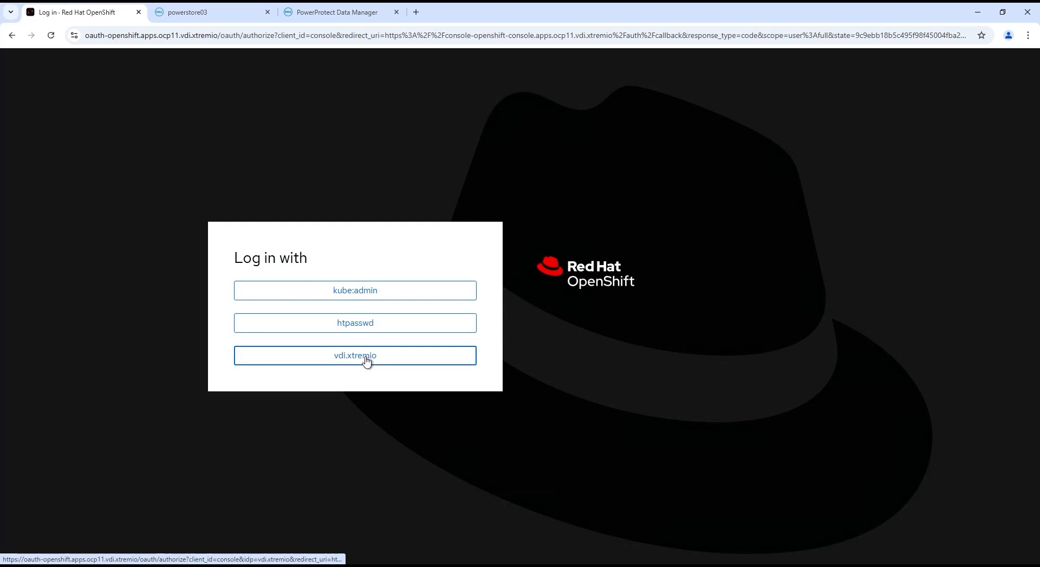
{"action": "left_click", "coordinate": [364, 326]}
{"action": "left_click", "coordinate": [341, 389]}
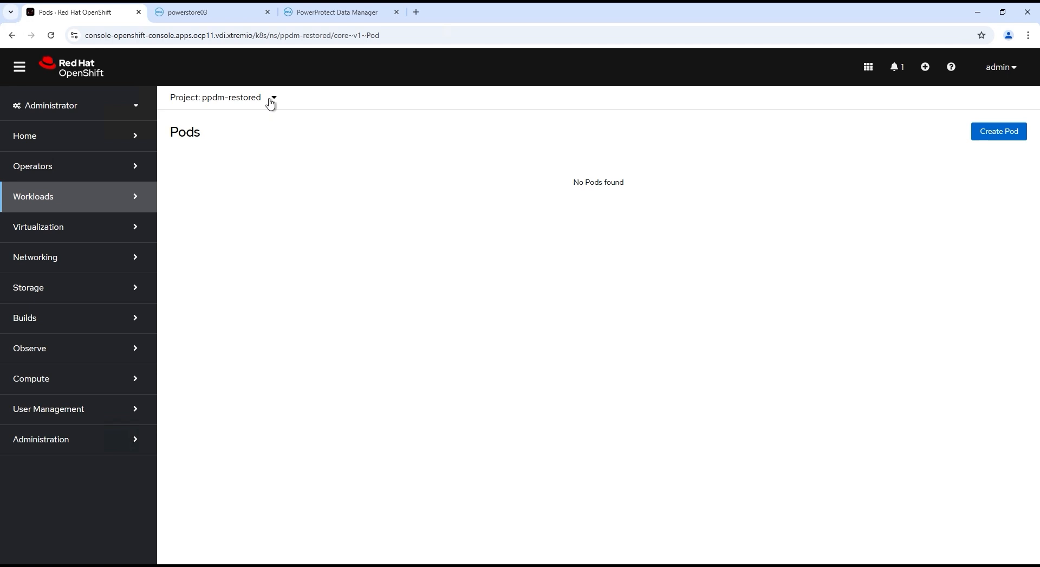
Step: Find the powerprotect project by filtering for "power", and inspect the details of its controller and cproxy pods
{"action": "left_click", "coordinate": [271, 100]}
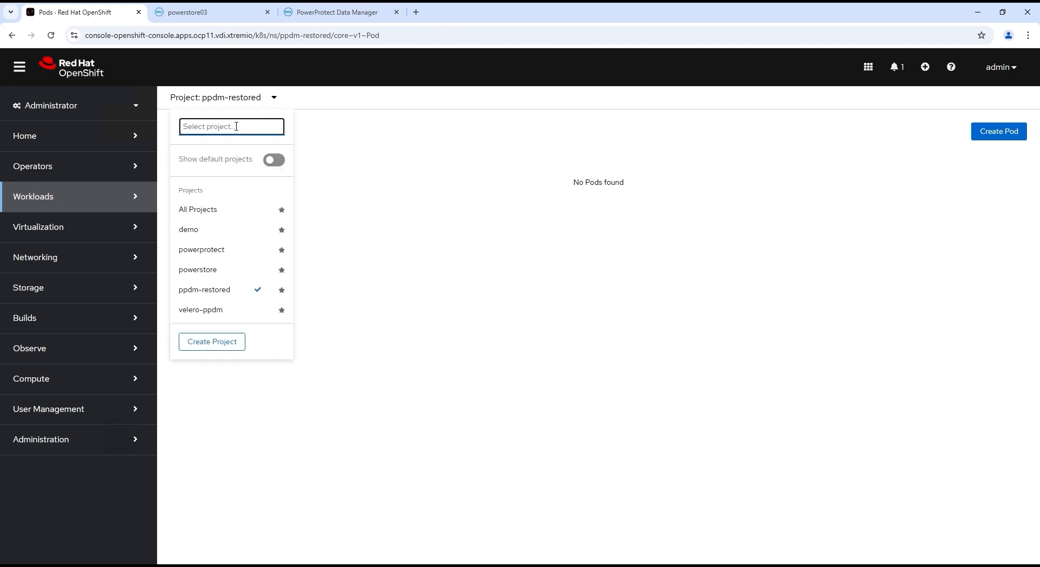
{"action": "type", "text": "power"}
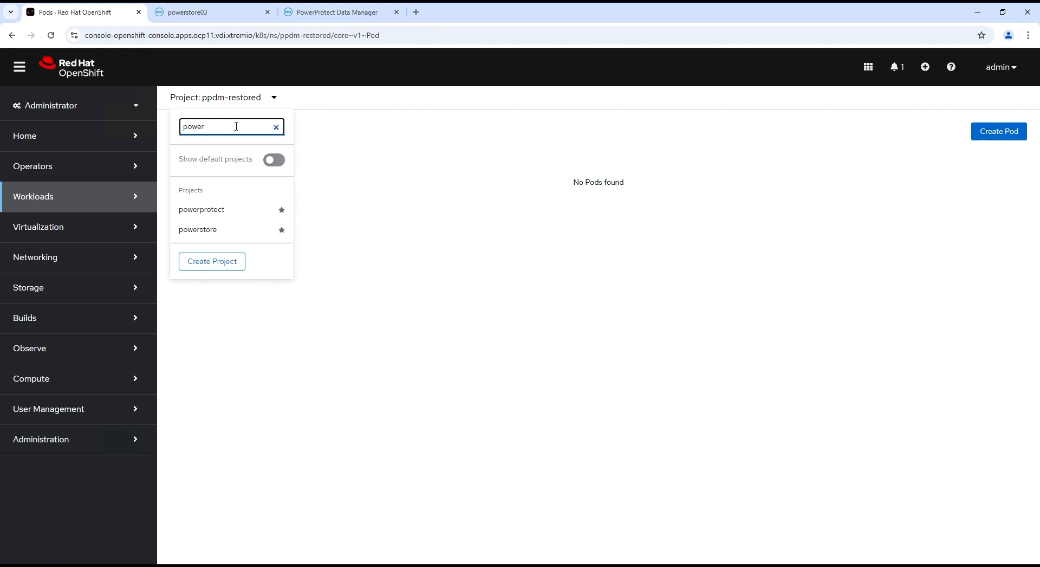
{"action": "left_click", "coordinate": [194, 212]}
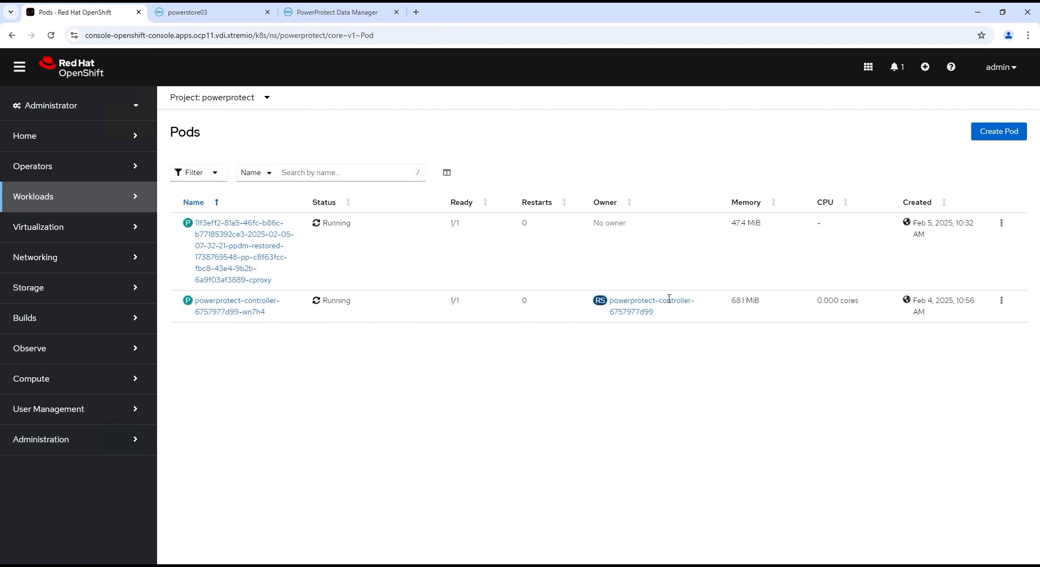
{"action": "left_click", "coordinate": [223, 308]}
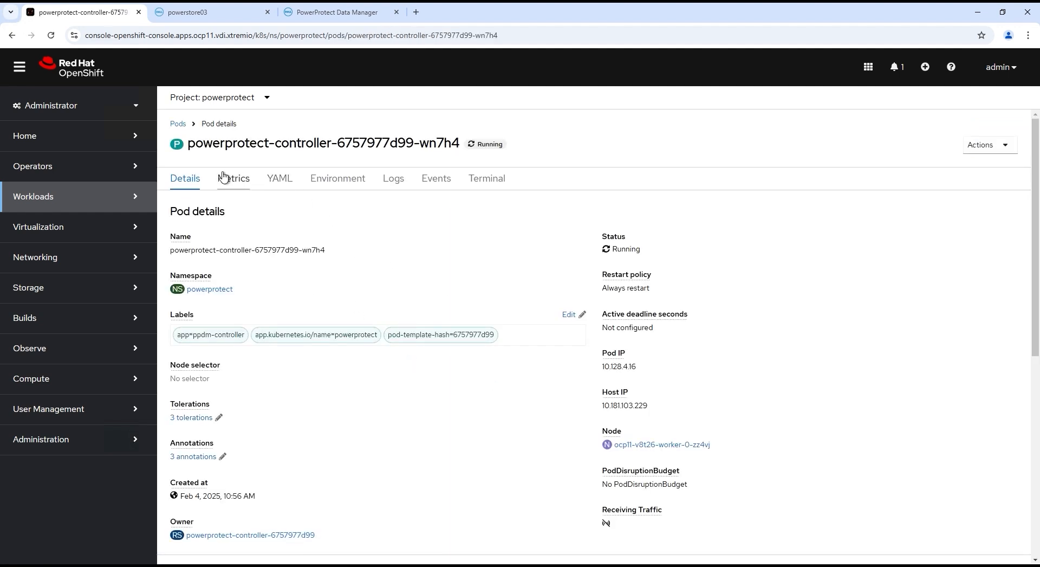
{"action": "left_click", "coordinate": [178, 124]}
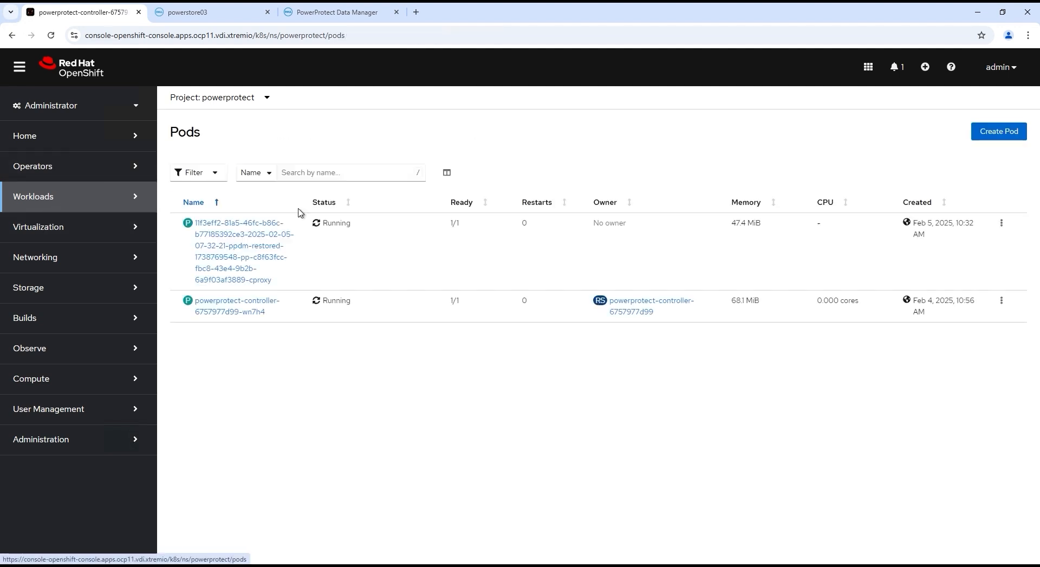
{"action": "left_click", "coordinate": [234, 236]}
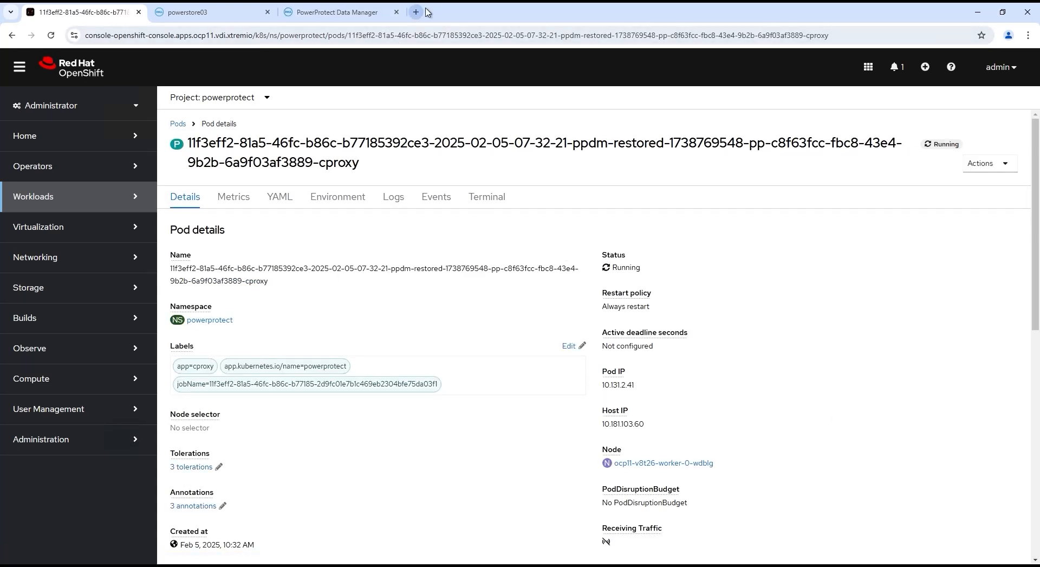
Step: Check the restore job's step log in PowerProtect Data Manager, including the PVC restore entry, and list the powerprotect pods in OpenShift again
{"action": "left_click", "coordinate": [356, 16]}
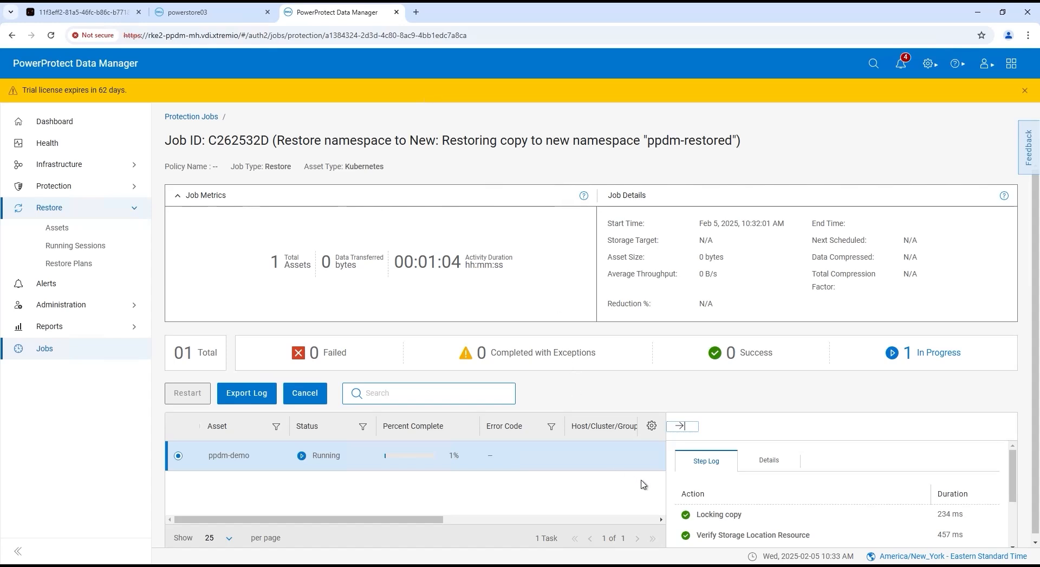
{"action": "scroll", "coordinate": [758, 482], "scroll_direction": "down", "scroll_amount": 3}
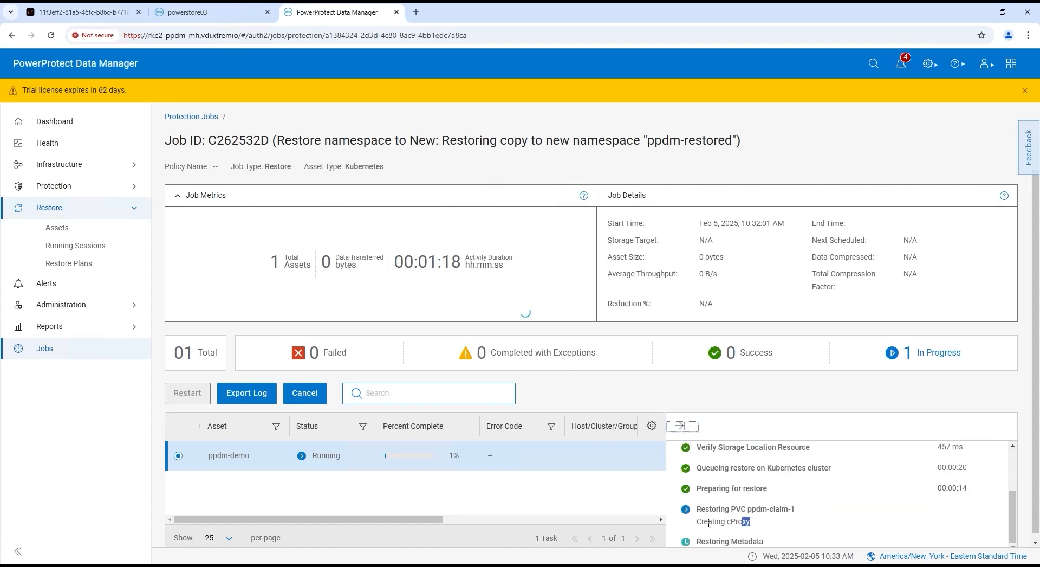
{"action": "left_click_drag", "start_coordinate": [752, 524], "coordinate": [691, 521]}
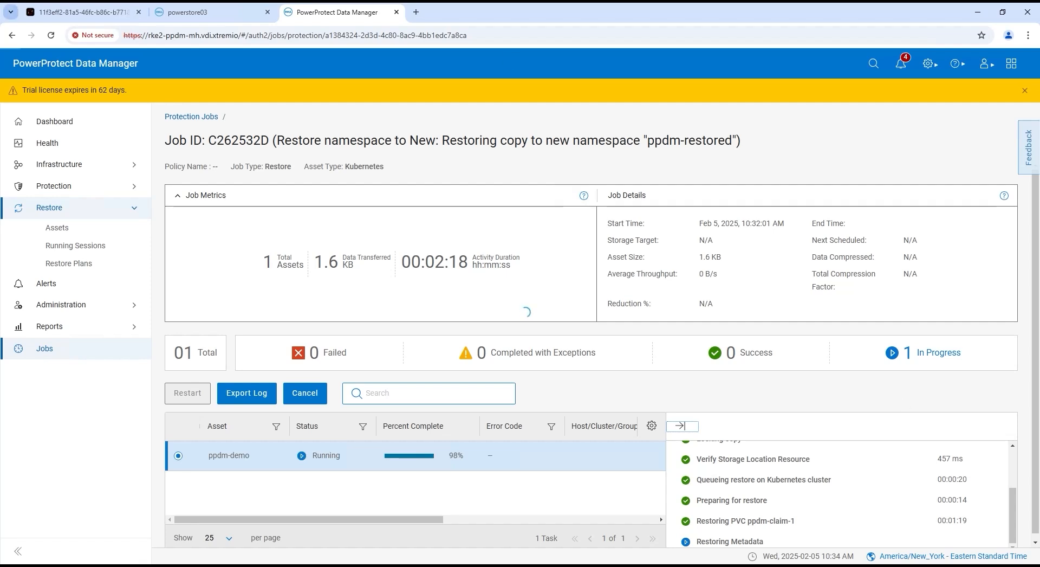
{"action": "left_click", "coordinate": [75, 12]}
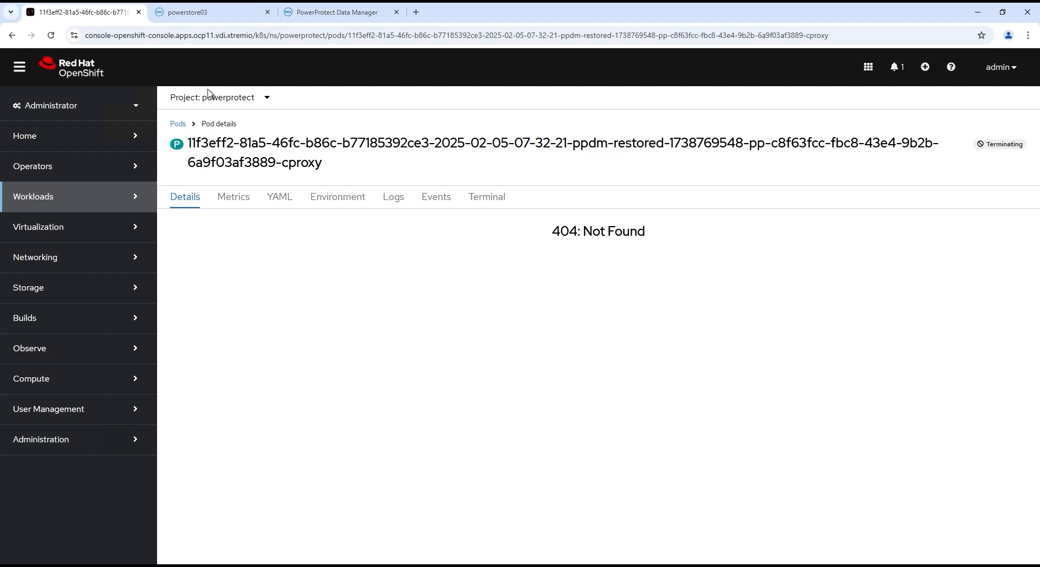
{"action": "left_click", "coordinate": [178, 123]}
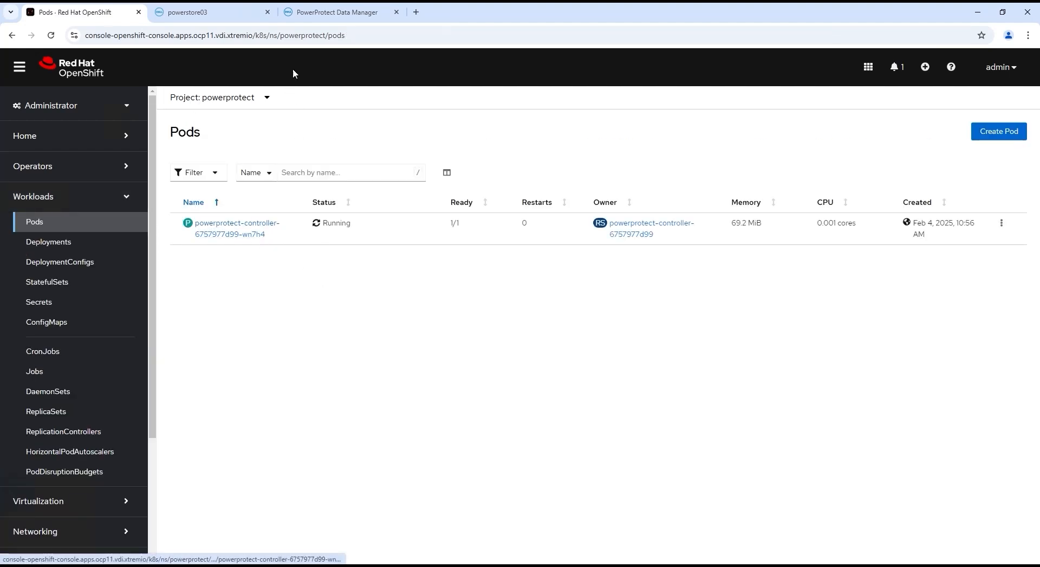
Step: Return to PowerProtect Data Manager and review the restore job's full step log and task details
{"action": "left_click", "coordinate": [358, 15]}
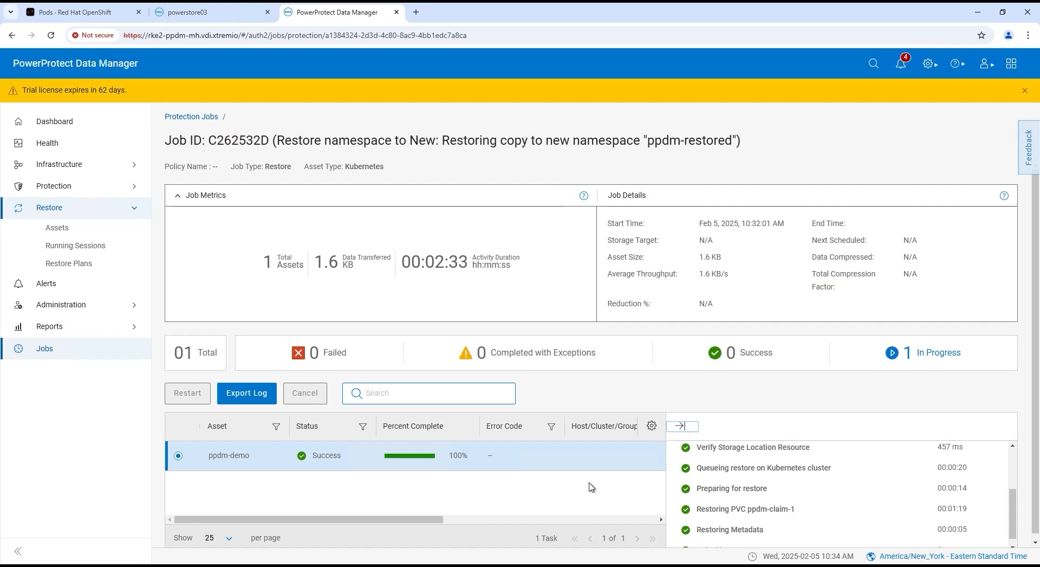
{"action": "scroll", "coordinate": [592, 487], "scroll_direction": "down", "scroll_amount": 1}
{"action": "scroll", "coordinate": [732, 496], "scroll_direction": "down", "scroll_amount": 1}
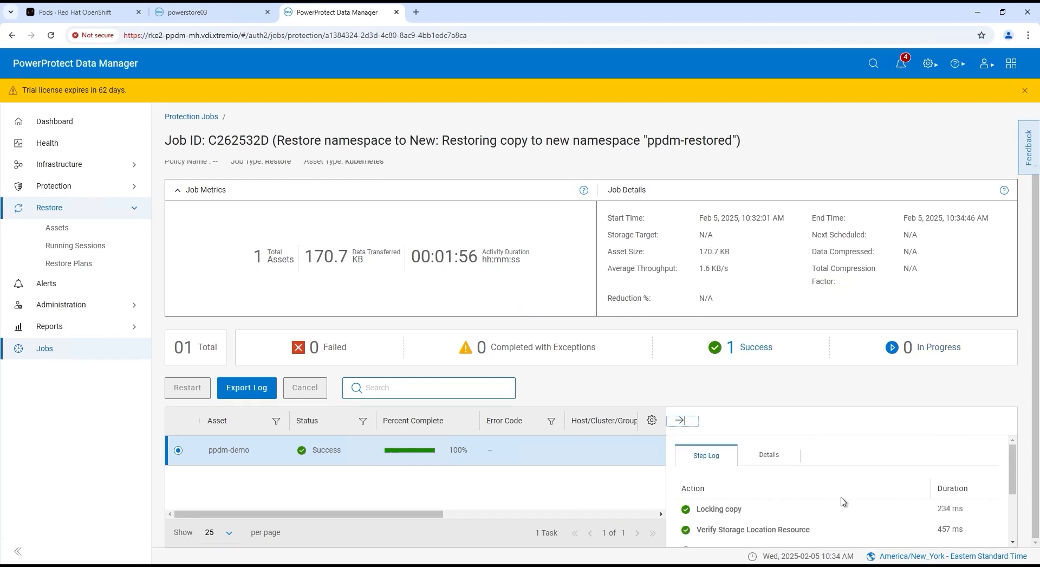
{"action": "left_click", "coordinate": [775, 460]}
{"action": "scroll", "coordinate": [789, 507], "scroll_direction": "down", "scroll_amount": 5}
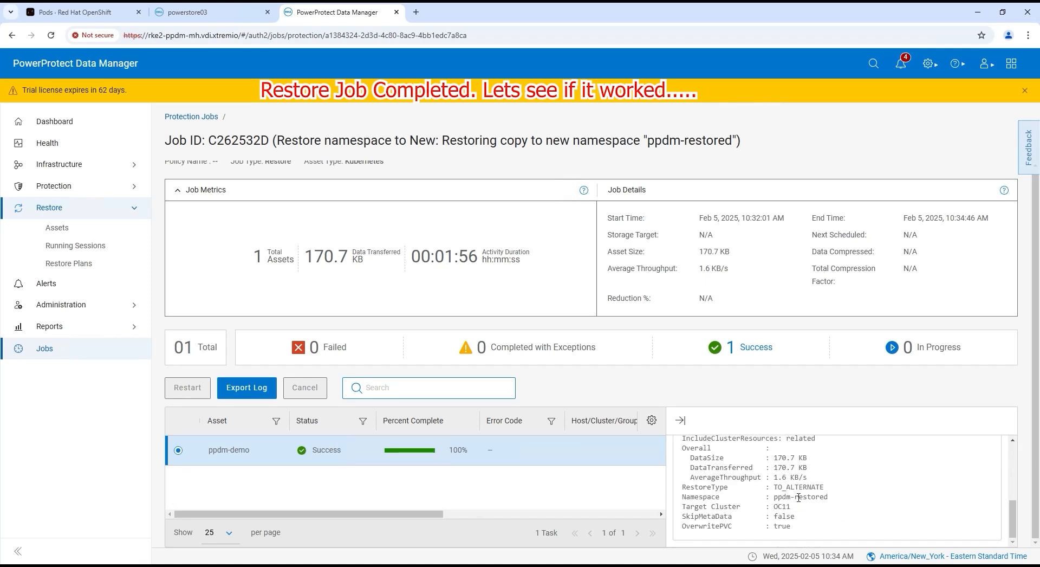
Step: In the OpenShift console, switch to the ppdm-restored project, inspect ppdm-test-pod's details and events, and open its terminal
{"action": "left_click", "coordinate": [58, 11]}
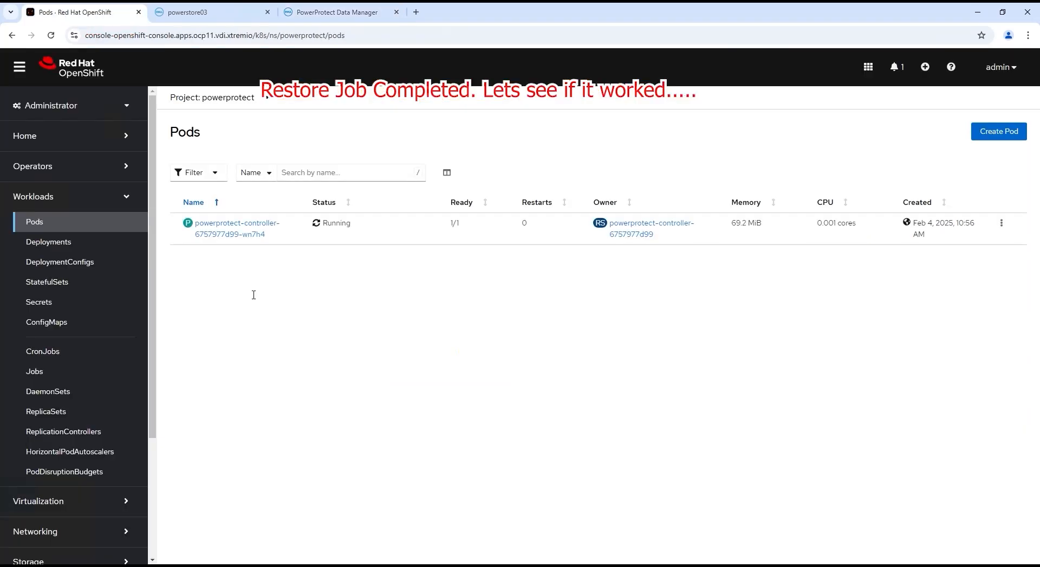
{"action": "left_click", "coordinate": [265, 102]}
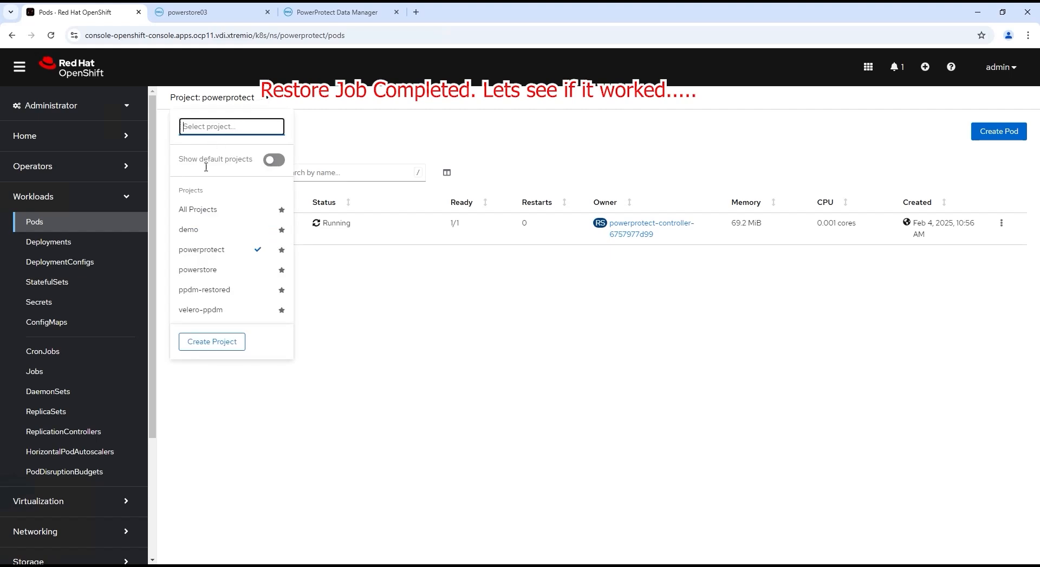
{"action": "left_click", "coordinate": [237, 287]}
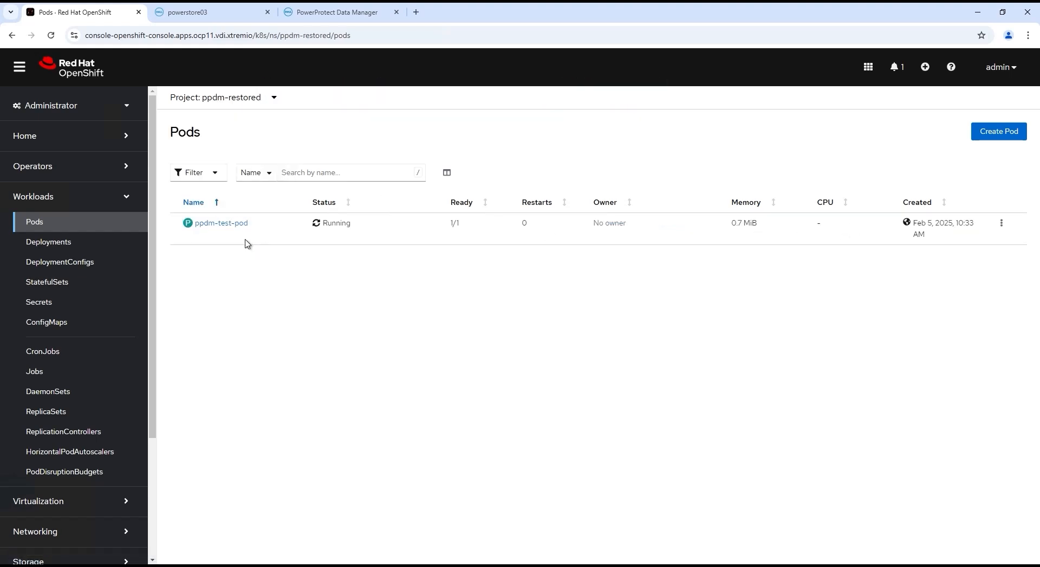
{"action": "left_click", "coordinate": [227, 224]}
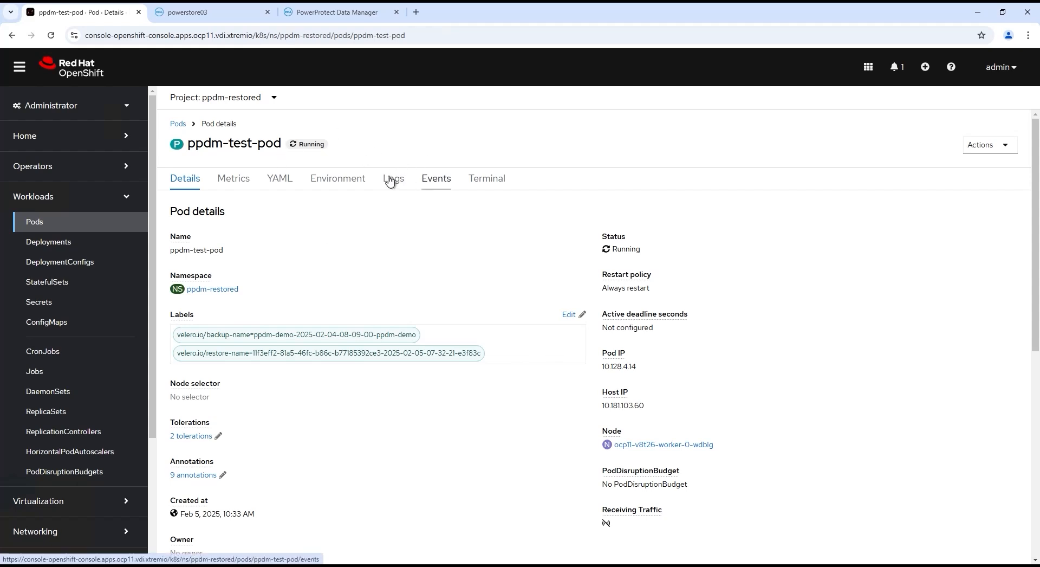
{"action": "left_click", "coordinate": [442, 184]}
{"action": "left_click", "coordinate": [499, 183]}
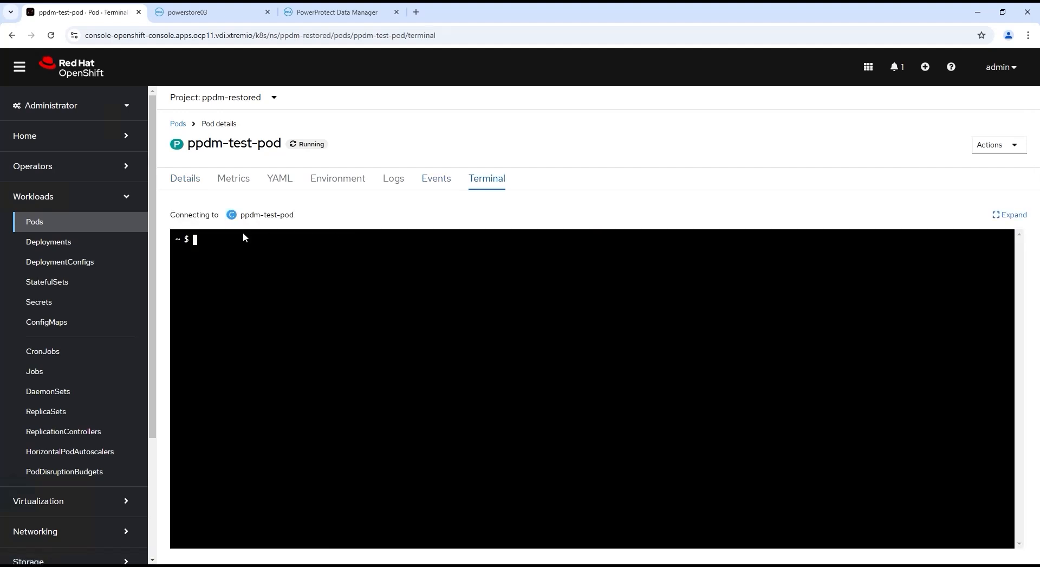
Step: List the pod's root directory in the terminal, change to /mnt/storage, and list the files there
{"action": "type", "text": "ls"}
{"action": "key", "text": "Return"}
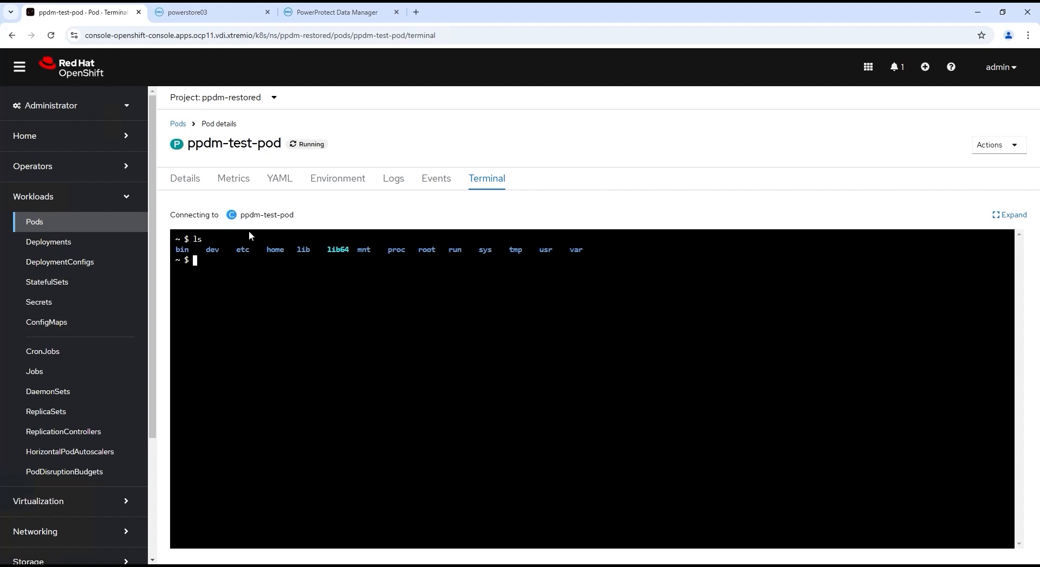
{"action": "type", "text": "cd mnt"}
{"action": "key", "text": "Return"}
{"action": "type", "text": "cd storage"}
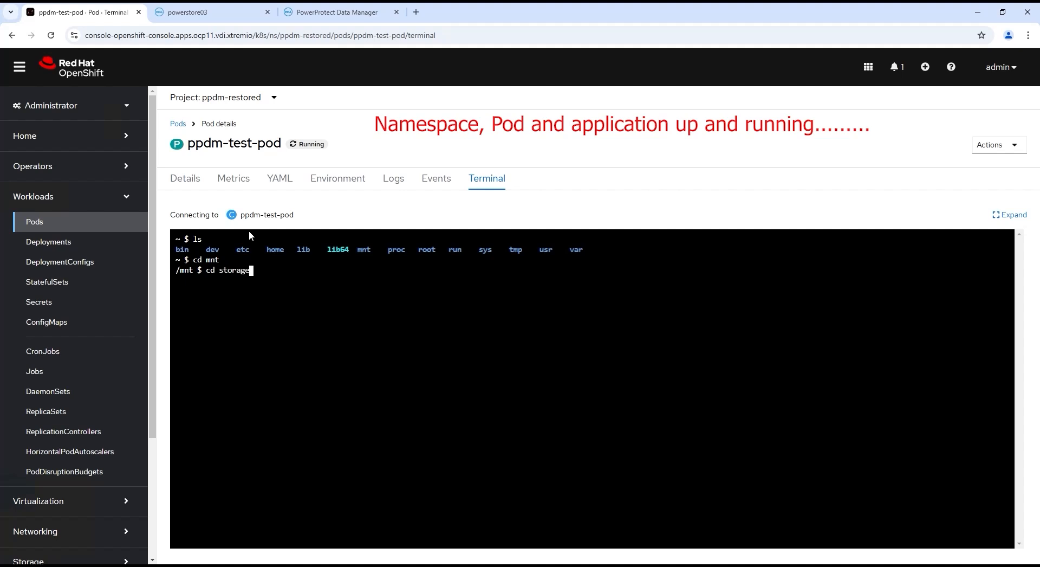
{"action": "key", "text": "Return"}
{"action": "type", "text": "ls"}
{"action": "key", "text": "Return"}
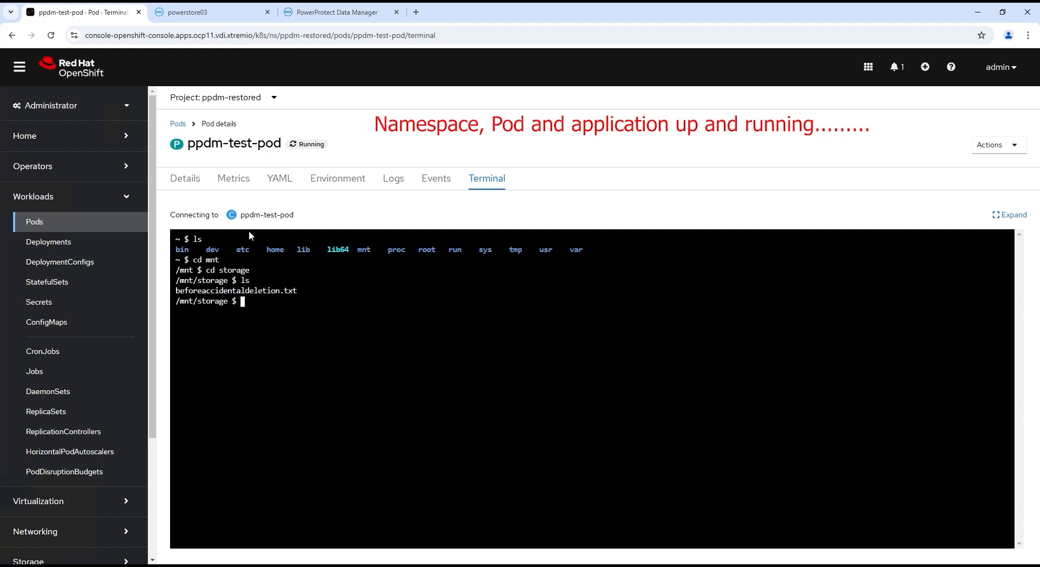
Step: Output the contents of beforeaccidentaldeletion.txt with cat, and enter the closing remark "all done!!!!" at the prompt
{"action": "type", "text": "cat beforeaccidentaldeletion."}
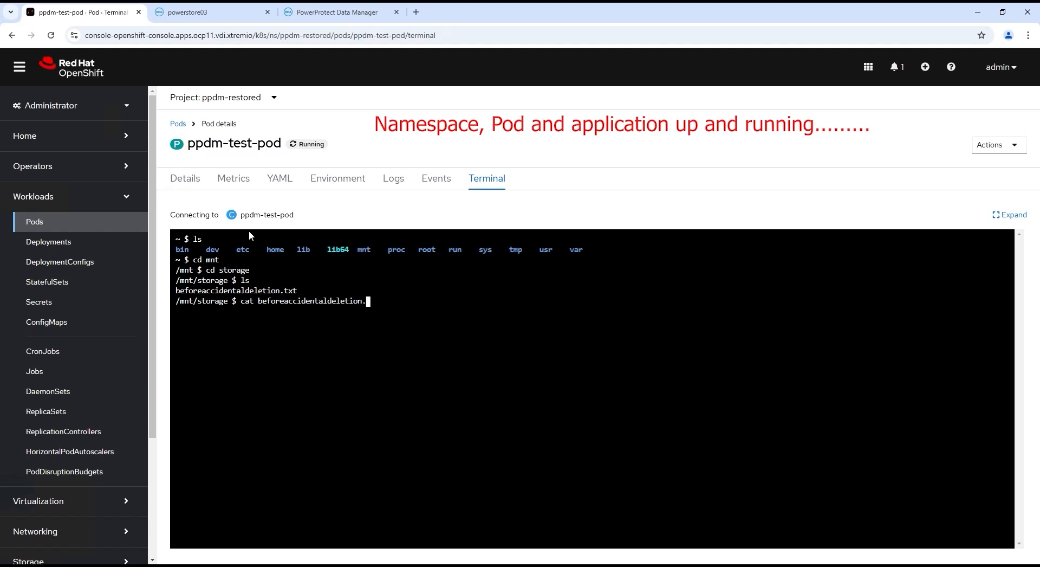
{"action": "type", "text": "txt"}
{"action": "key", "text": "Return"}
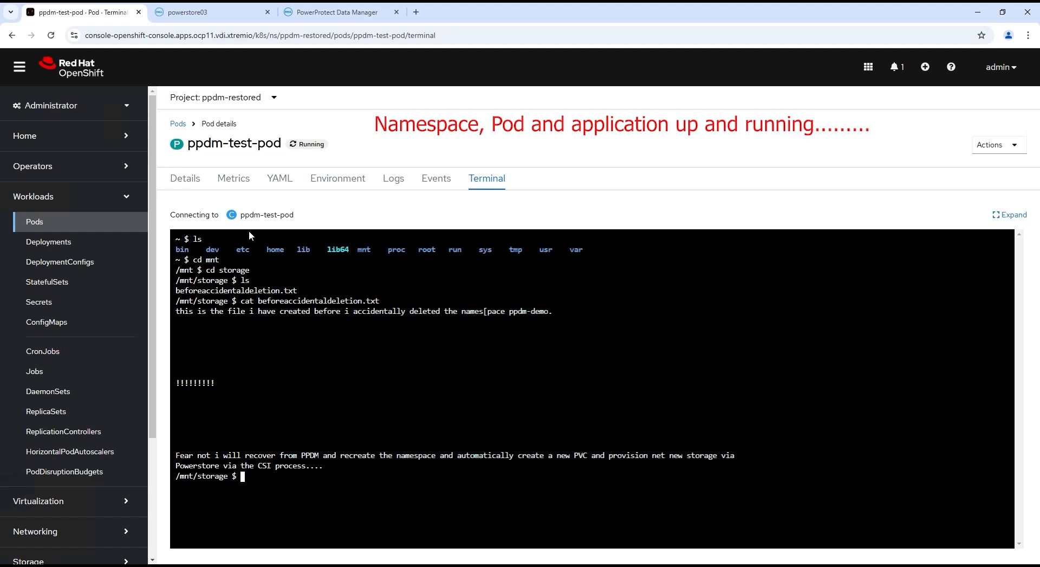
{"action": "type", "text": "all done!!!!"}
{"action": "key", "text": "Return"}
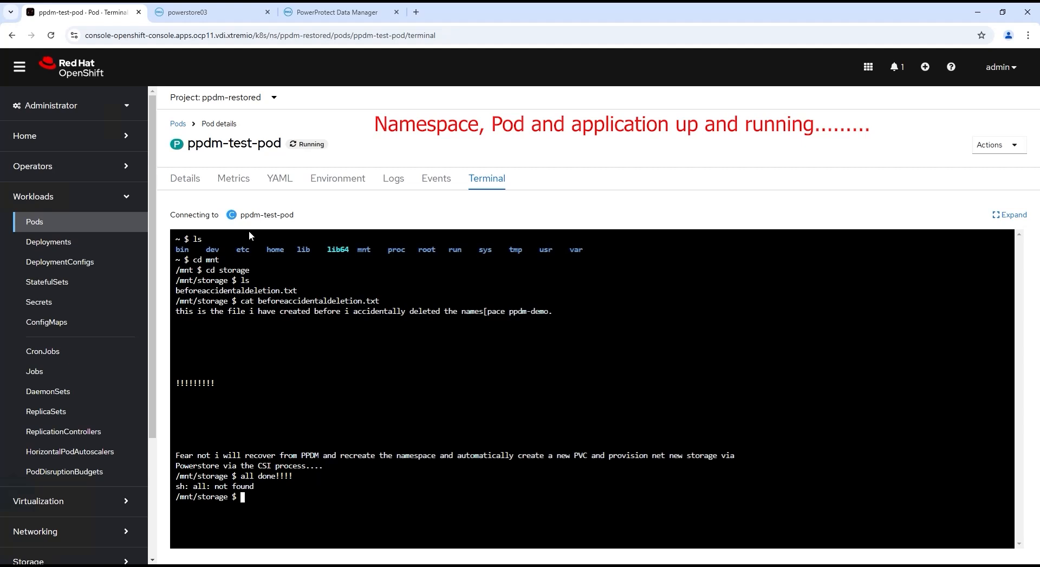